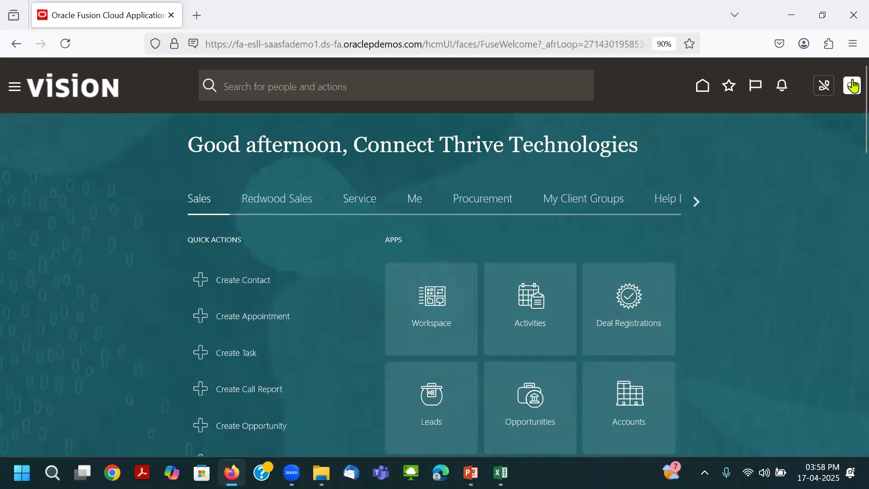
Open Setup and Maintenance, search its tasks for "Manage%acc%Hi" and open the Manage Account Hierarchies task.
{"action": "left_click", "coordinate": [636, 273]}
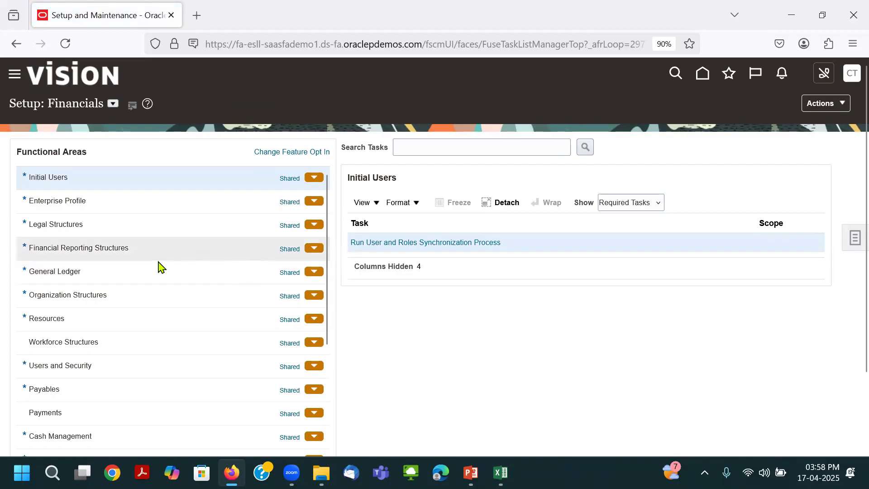
{"action": "left_click", "coordinate": [445, 144]}
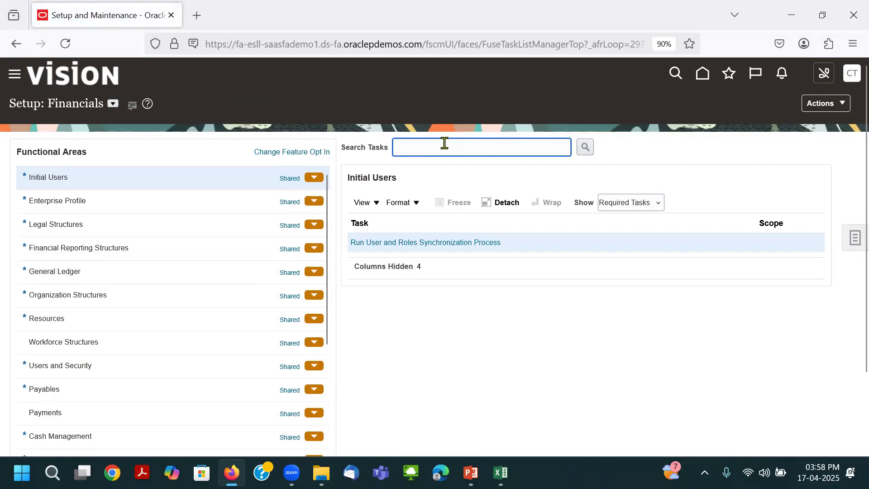
{"action": "type", "text": "Manage%acc%Hi"}
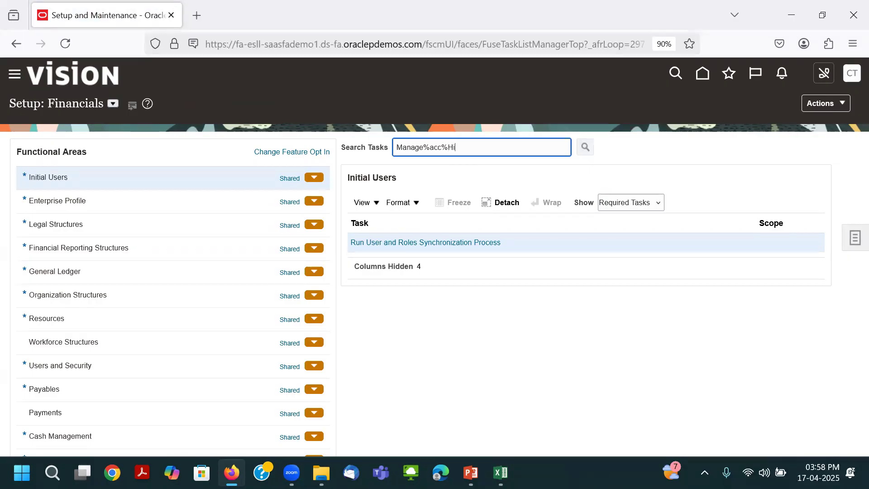
{"action": "key", "text": "Return"}
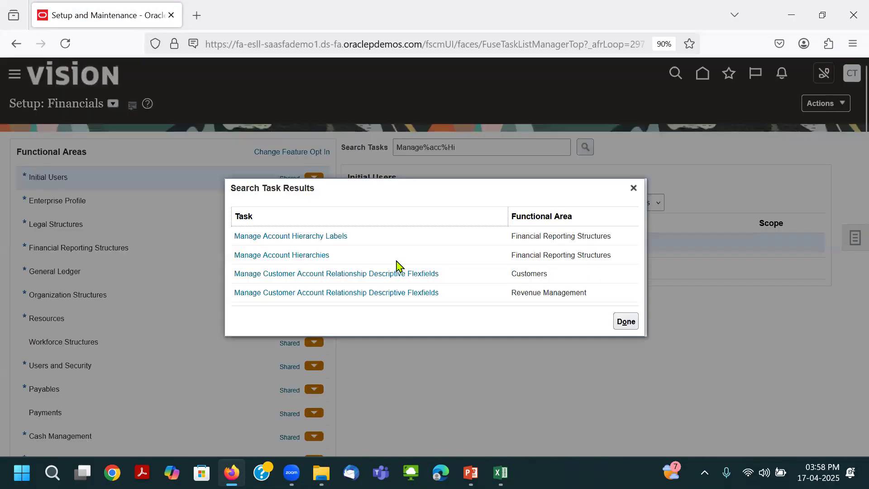
{"action": "left_click", "coordinate": [294, 256]}
{"action": "left_click", "coordinate": [393, 242]}
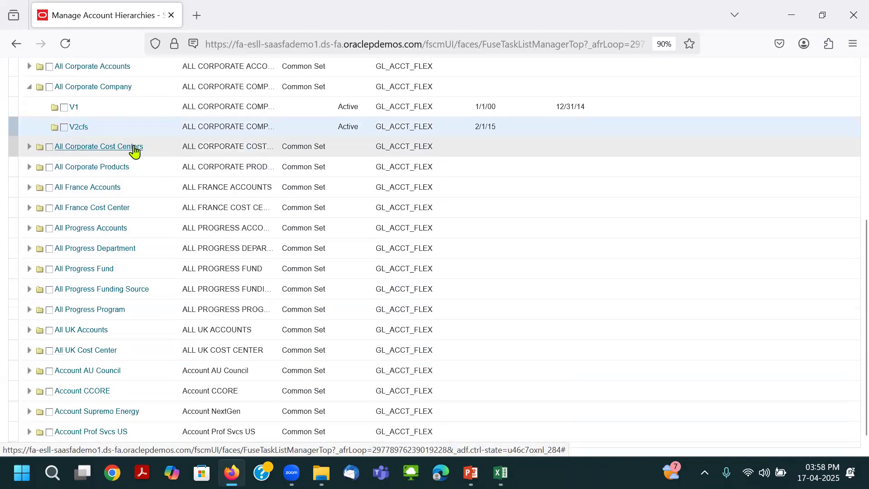
Expand the All China Cost Center tree and view its V2 tree version.
{"action": "scroll", "coordinate": [136, 151], "scroll_direction": "up", "scroll_amount": 3}
{"action": "left_click", "coordinate": [29, 284]}
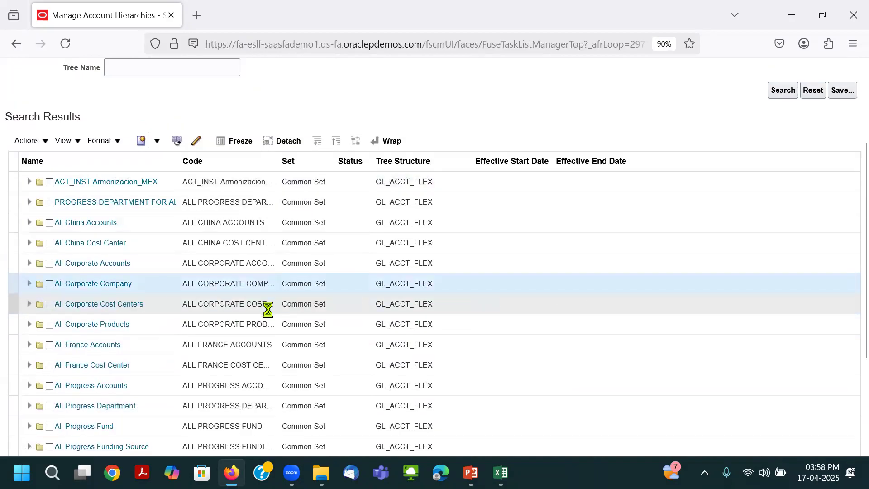
{"action": "left_click", "coordinate": [30, 243]}
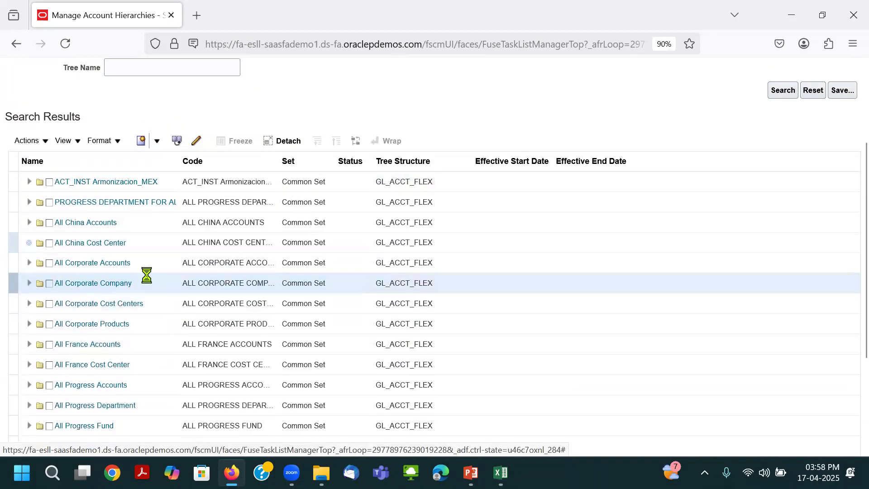
{"action": "left_click", "coordinate": [113, 284]}
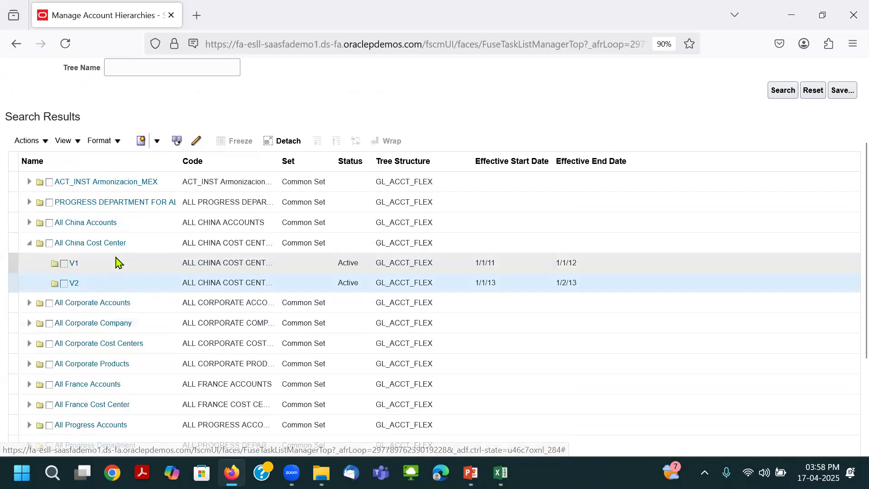
{"action": "left_click", "coordinate": [27, 140]}
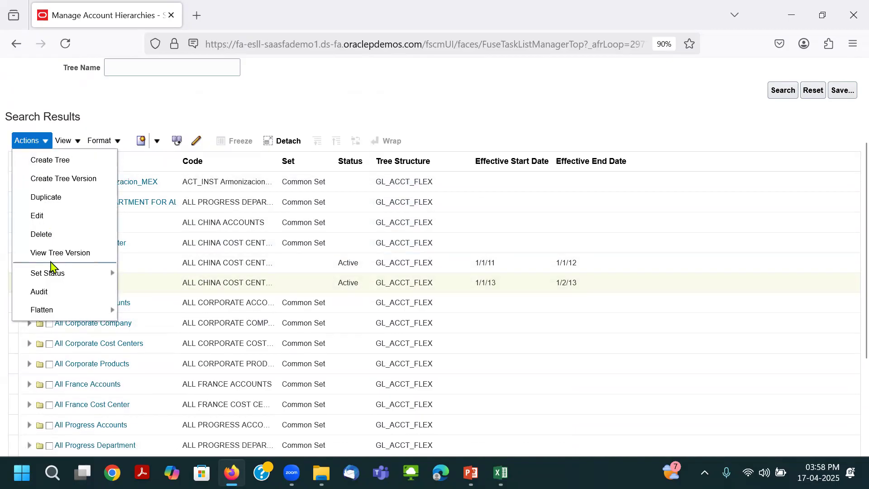
{"action": "left_click", "coordinate": [52, 256]}
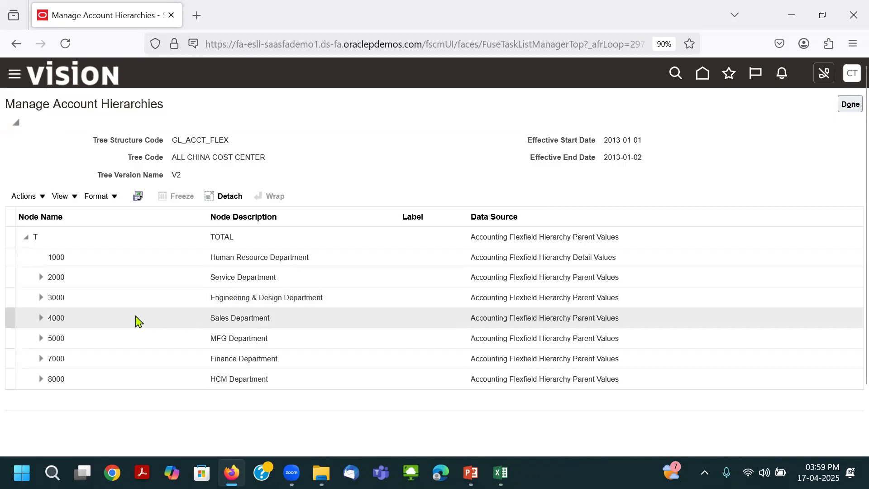
Examine the child values under node 2000 (Service Department) in the cost center hierarchy and collapse the node.
{"action": "left_click", "coordinate": [55, 276]}
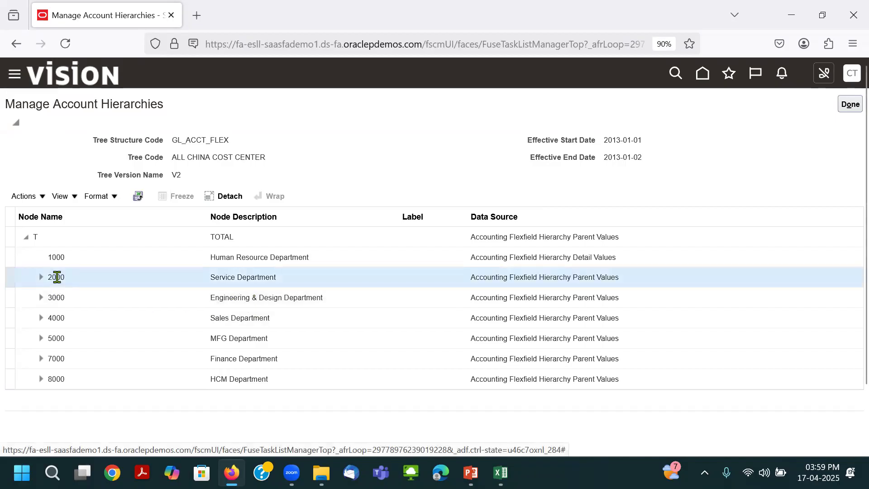
{"action": "double_click", "coordinate": [56, 277]}
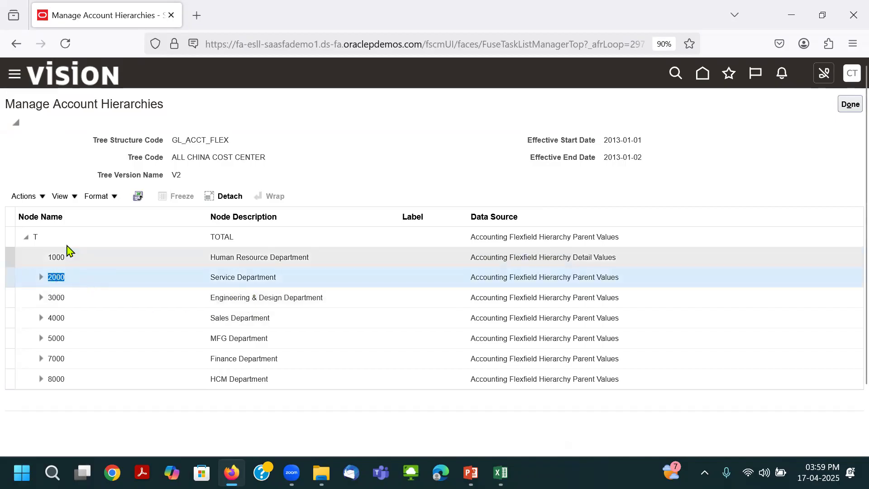
{"action": "left_click", "coordinate": [41, 278]}
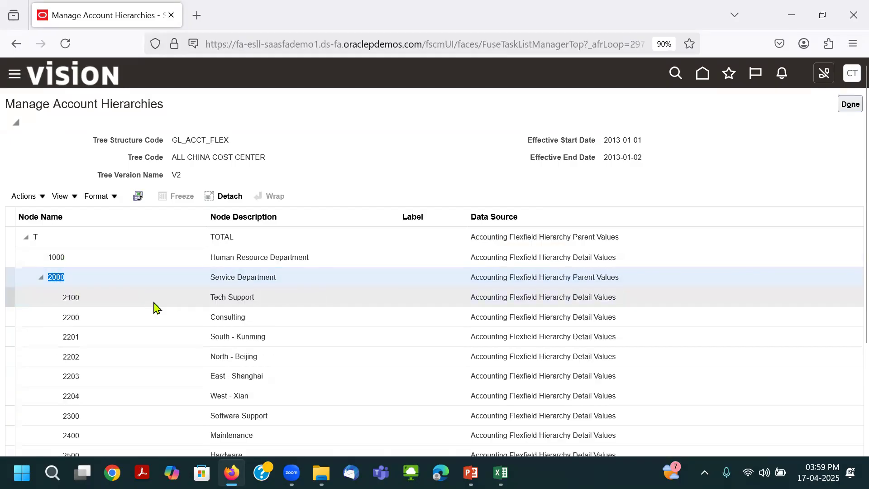
{"action": "left_click", "coordinate": [139, 297]}
{"action": "scroll", "coordinate": [158, 323], "scroll_direction": "down", "scroll_amount": 2}
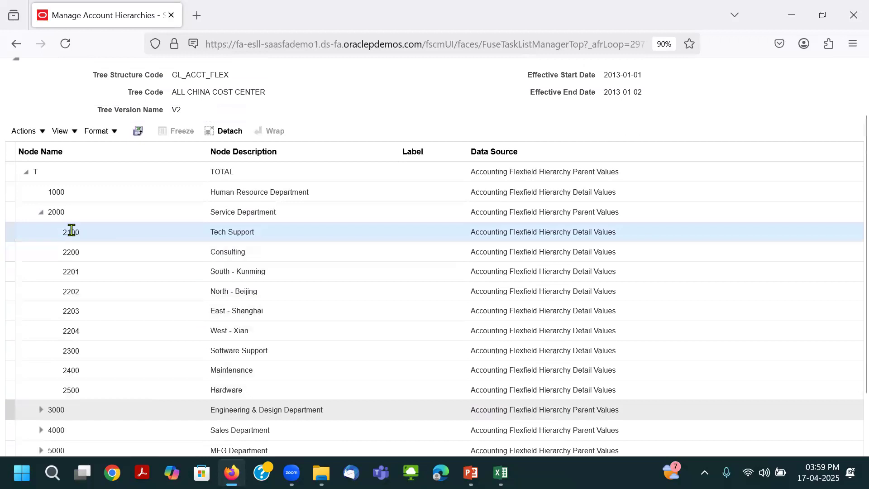
{"action": "double_click", "coordinate": [54, 211]}
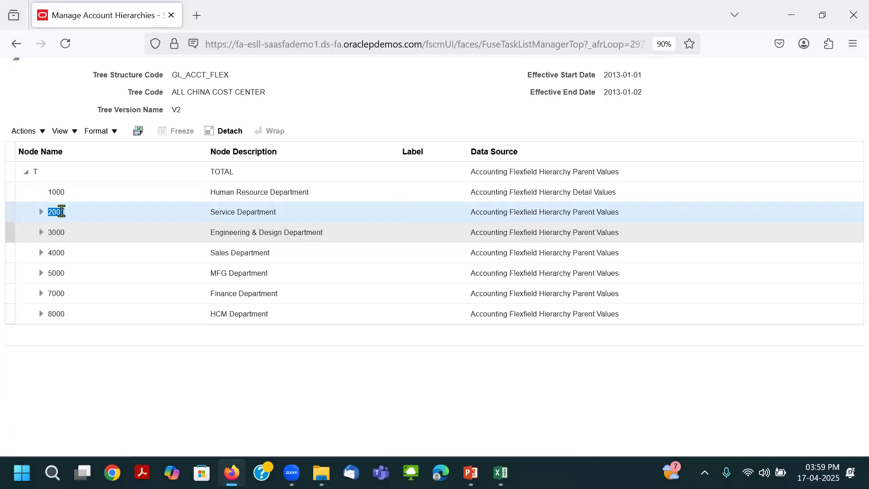
{"action": "scroll", "coordinate": [213, 238], "scroll_direction": "up", "scroll_amount": 2}
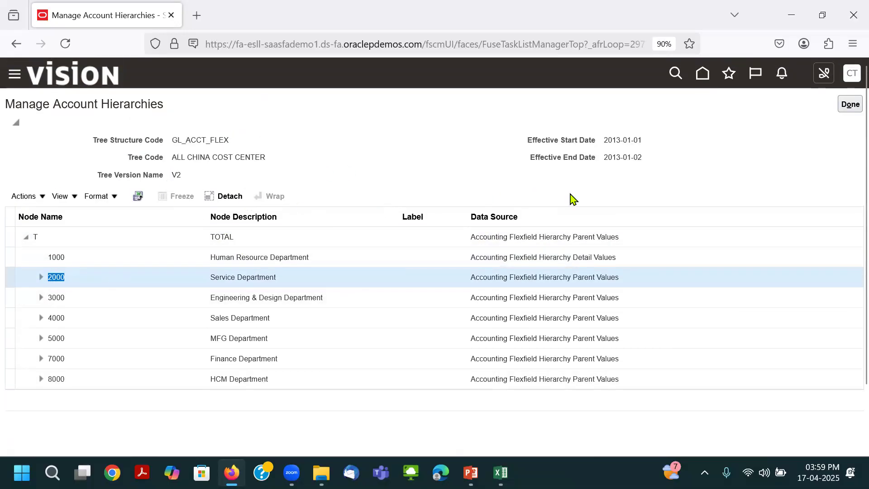
Duplicate the Manage Account Hierarchies browser tab.
{"action": "left_click", "coordinate": [532, 84]}
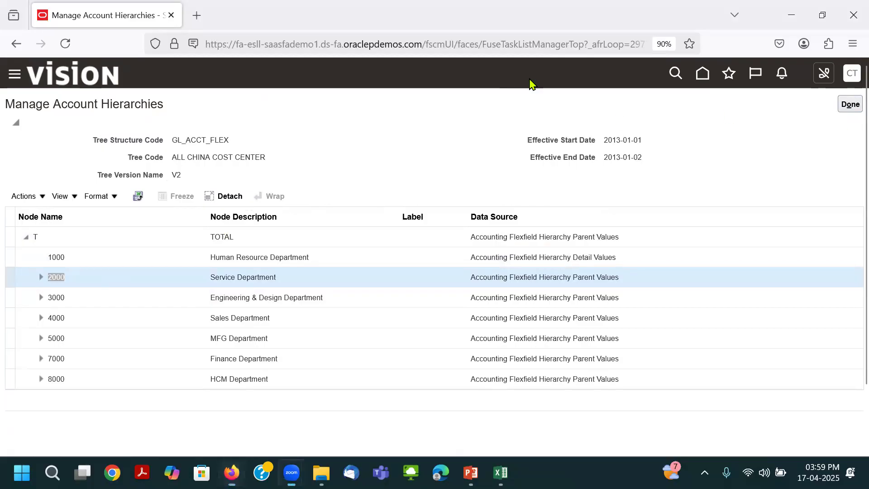
{"action": "right_click", "coordinate": [107, 15]}
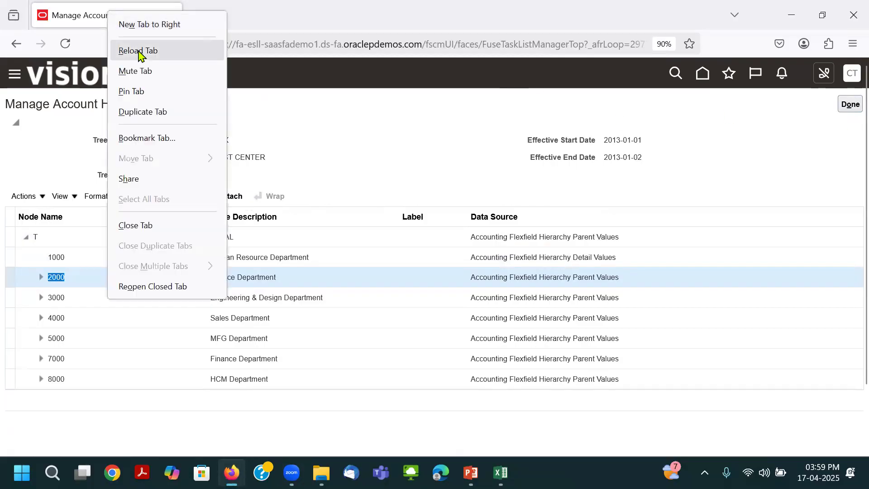
{"action": "left_click", "coordinate": [140, 112]}
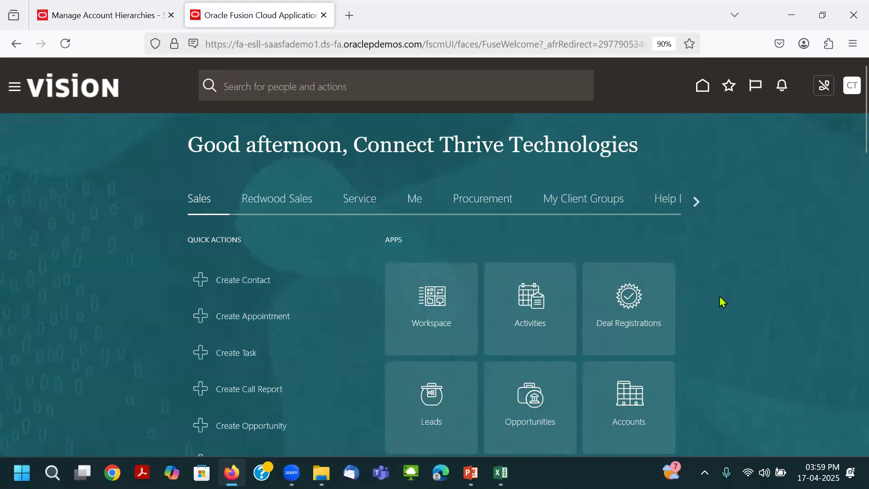
Open Manage Chart of Accounts Value Sets from the Financial Reporting Structures setup area and search for value set code "corp".
{"action": "left_click", "coordinate": [659, 274]}
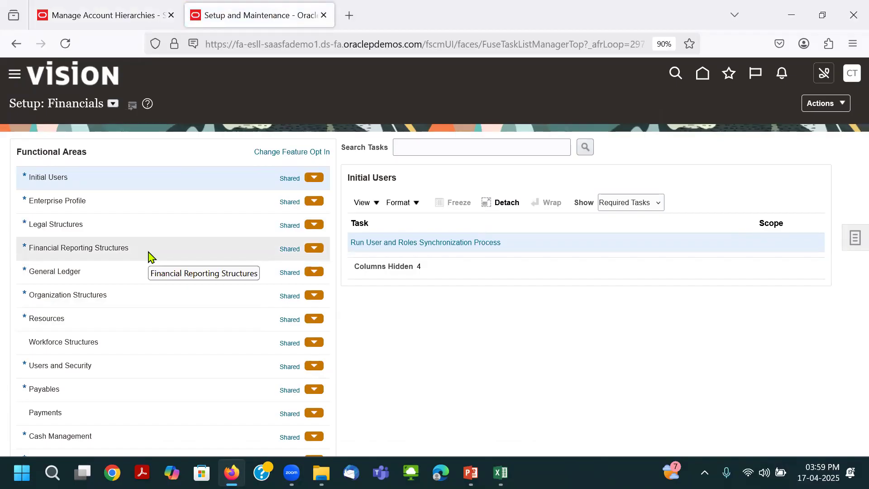
{"action": "left_click", "coordinate": [150, 253]}
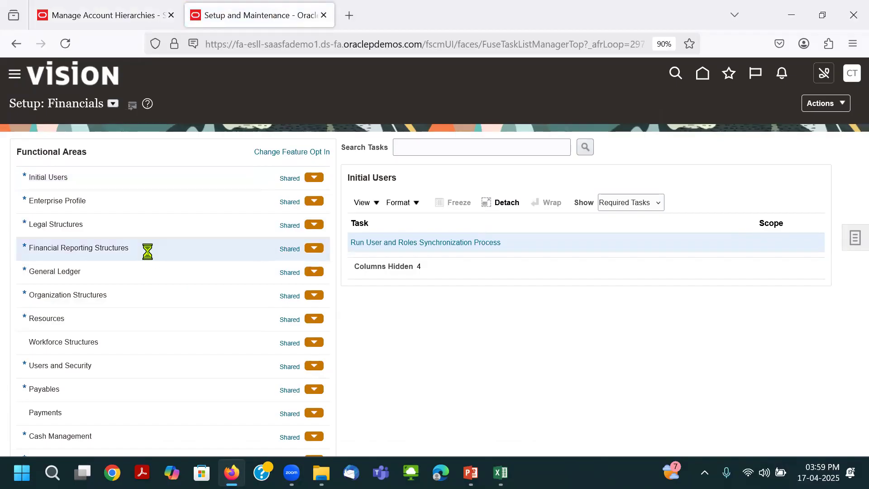
{"action": "left_click", "coordinate": [393, 242]}
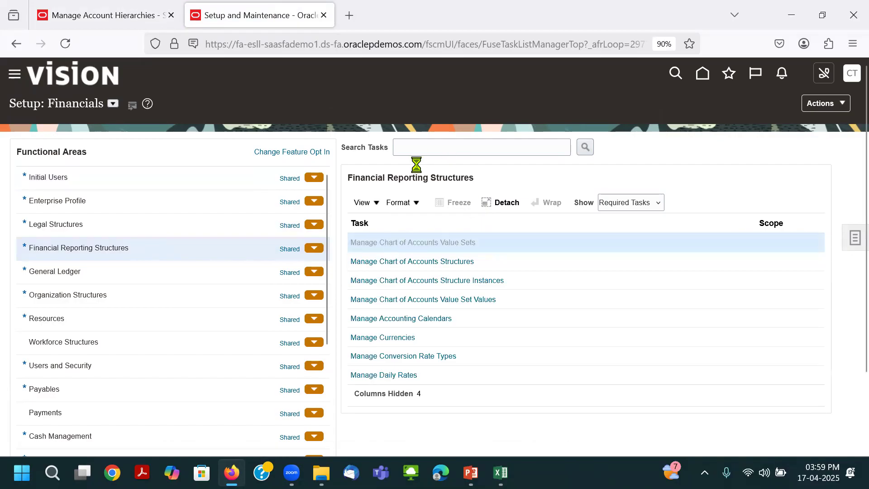
{"action": "left_click", "coordinate": [190, 163]}
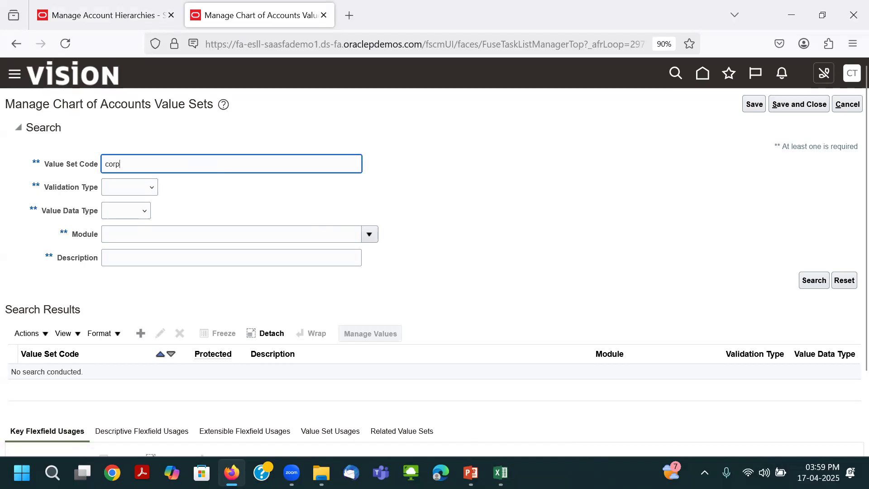
{"action": "key", "text": "Return"}
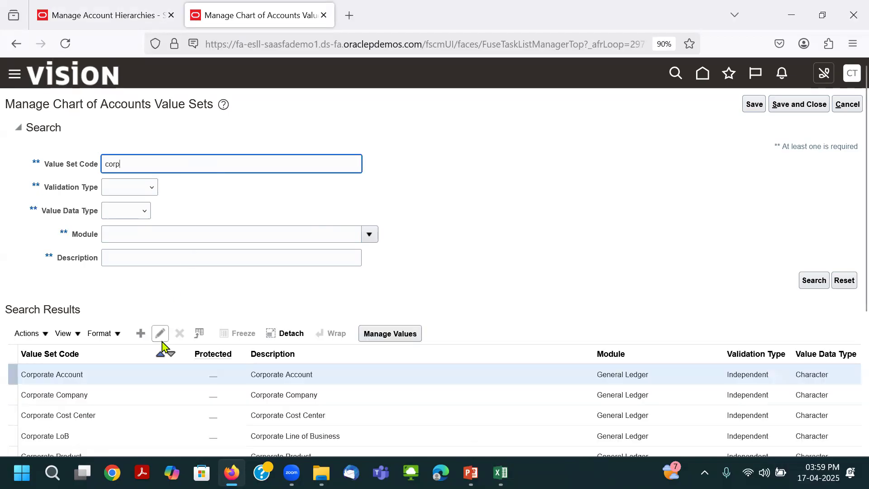
{"action": "left_click", "coordinate": [123, 390]}
{"action": "left_click", "coordinate": [159, 334]}
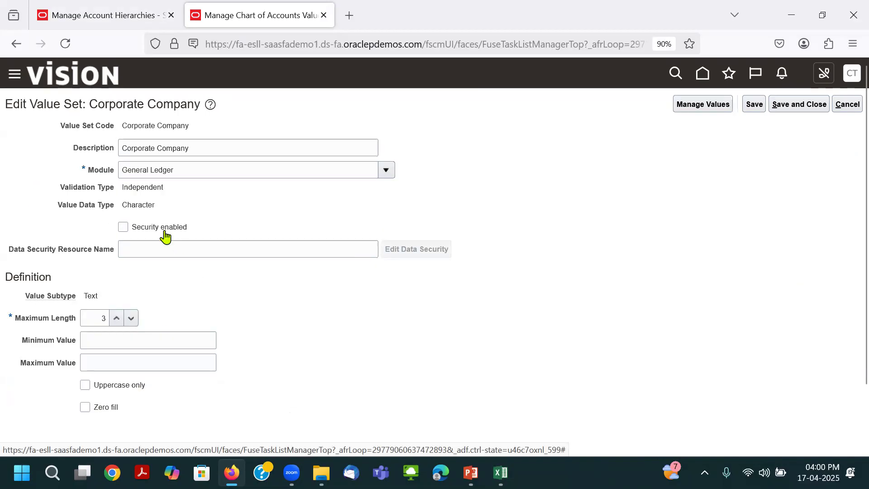
{"action": "left_click", "coordinate": [840, 110]}
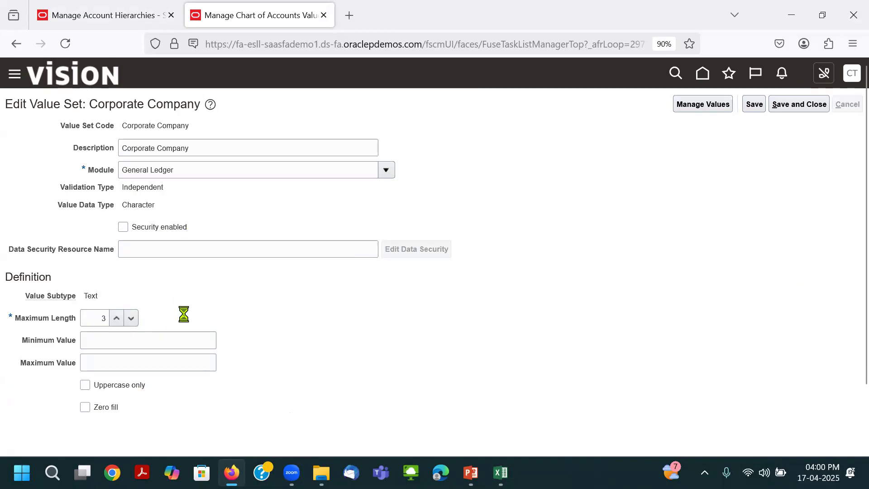
{"action": "left_click", "coordinate": [160, 333]}
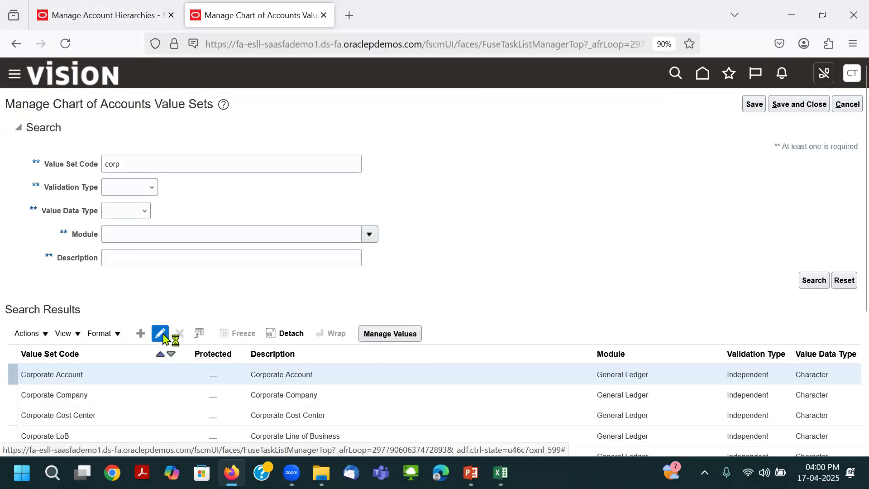
{"action": "left_click", "coordinate": [158, 232]}
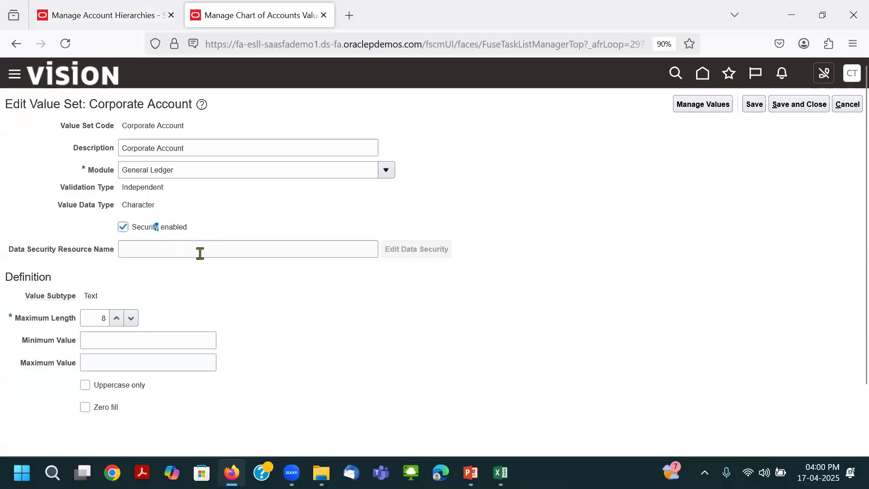
{"action": "left_click", "coordinate": [208, 249]}
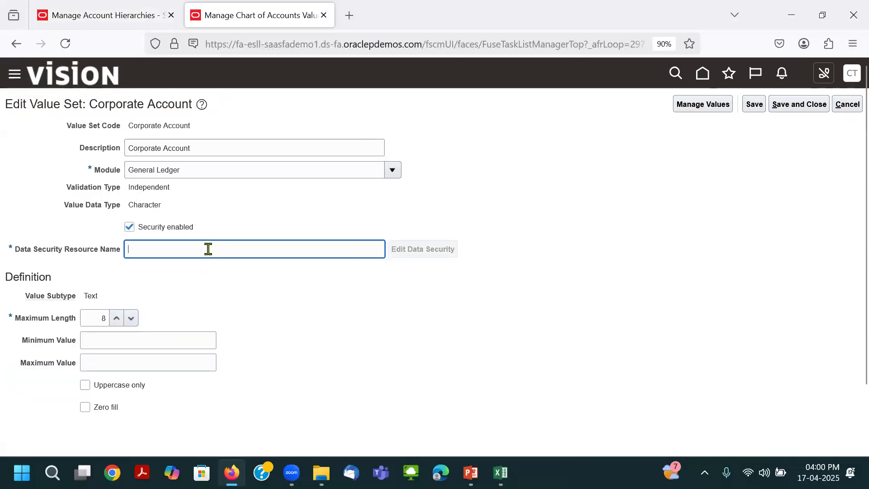
{"action": "type", "text": "SR_VS"}
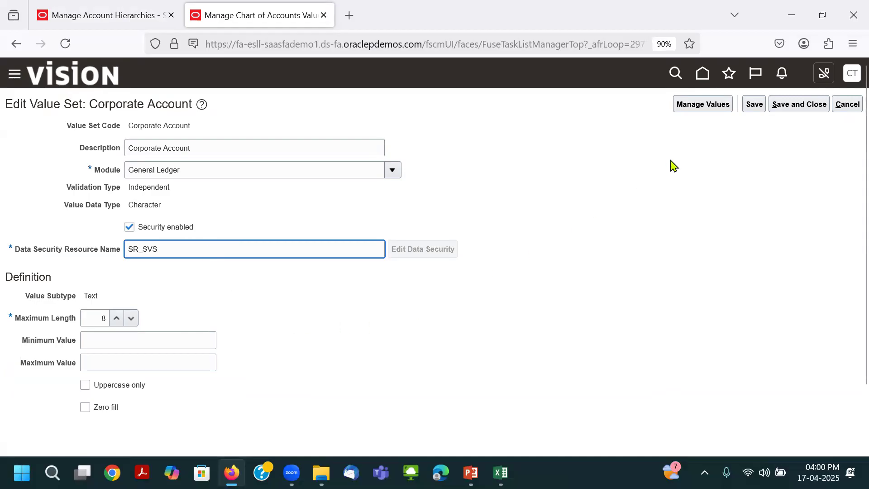
{"action": "left_click", "coordinate": [847, 106]}
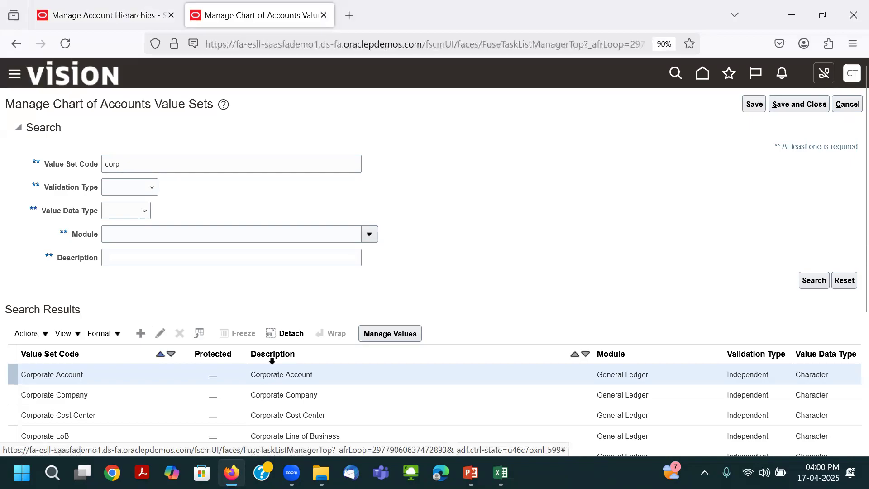
Enable security on the Corporate Cost Center value set and open its data security for editing.
{"action": "scroll", "coordinate": [110, 300], "scroll_direction": "down", "scroll_amount": 3}
{"action": "left_click", "coordinate": [140, 291]}
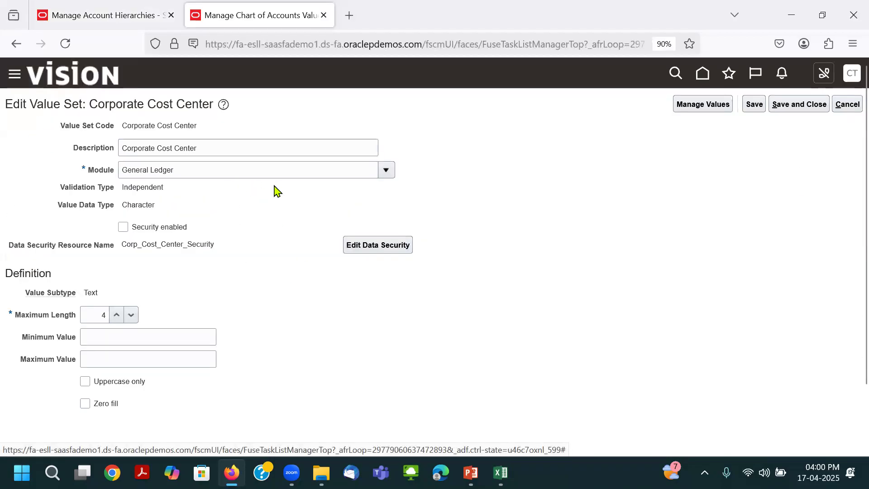
{"action": "left_click", "coordinate": [167, 228]}
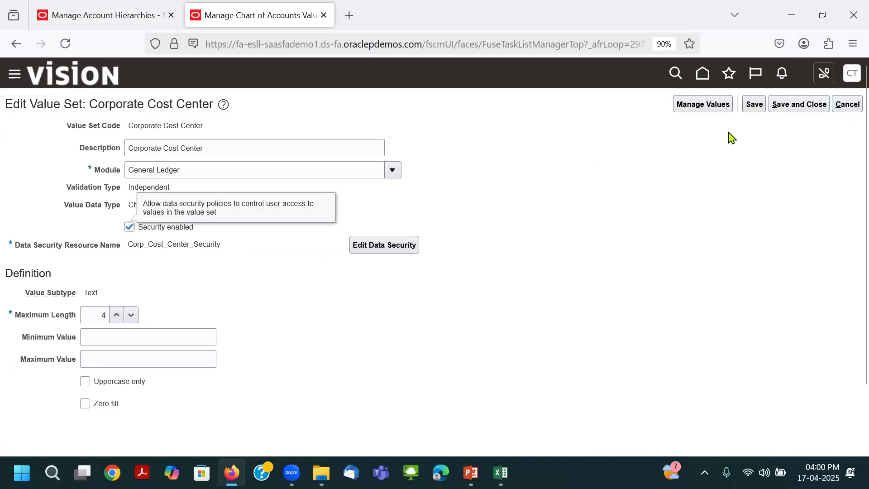
{"action": "left_click", "coordinate": [414, 244]}
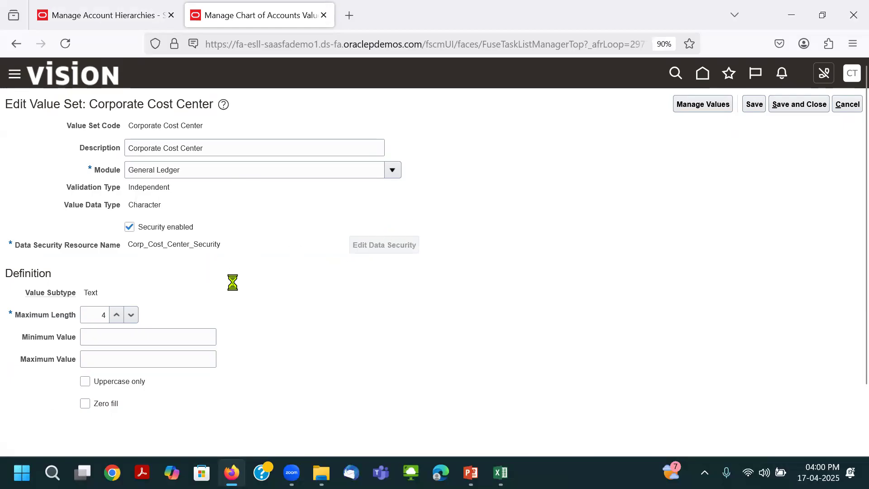
Open the existing CC110-199, 000 condition for editing and check the operators offered for its first row.
{"action": "left_click", "coordinate": [130, 15]}
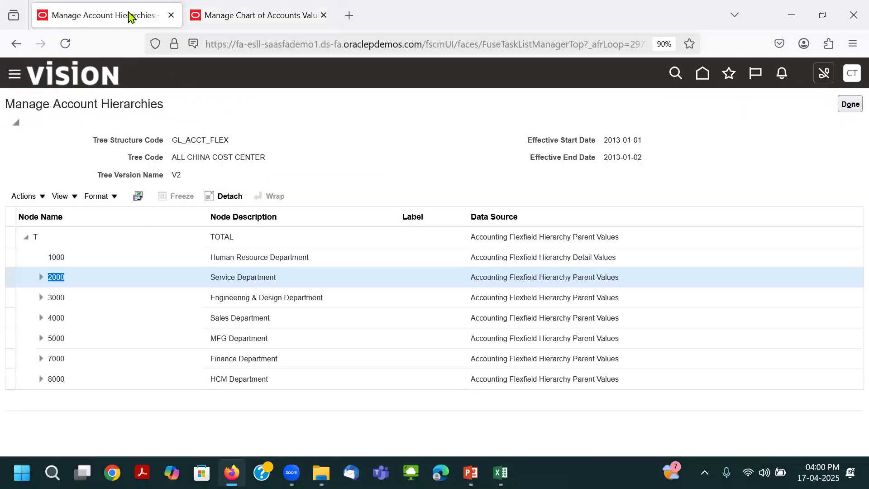
{"action": "left_click", "coordinate": [249, 15]}
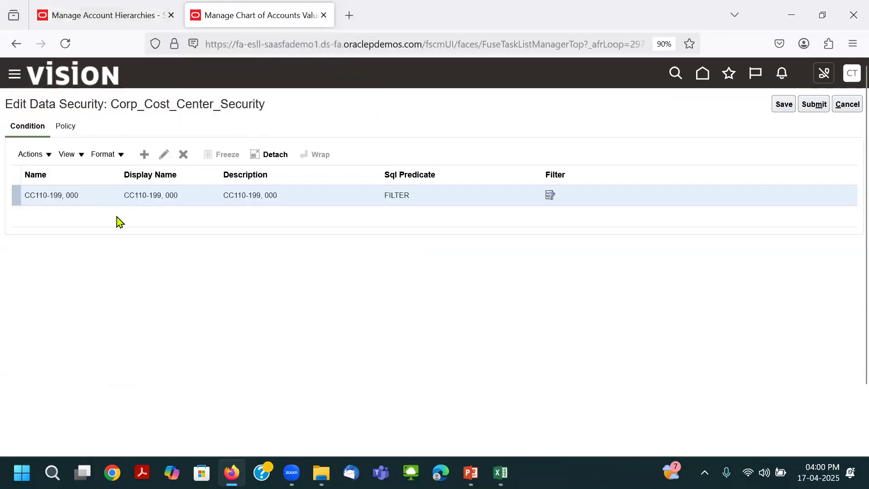
{"action": "left_click", "coordinate": [163, 155]}
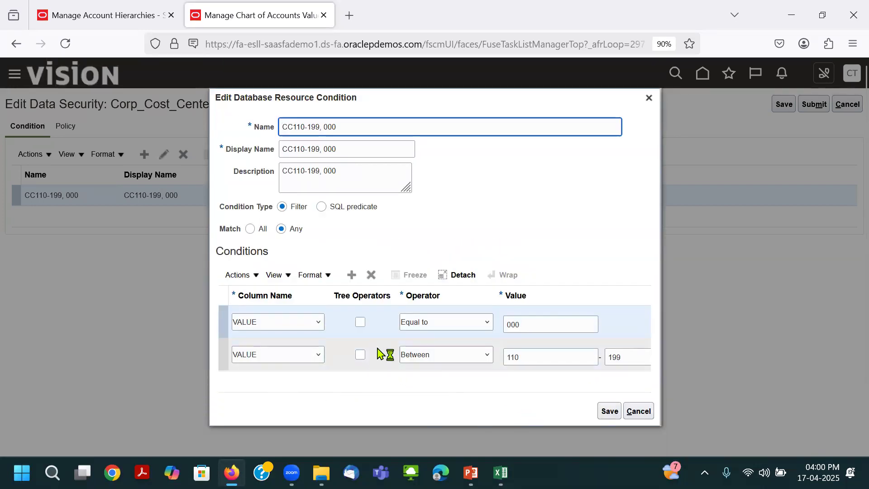
{"action": "left_click", "coordinate": [429, 322]}
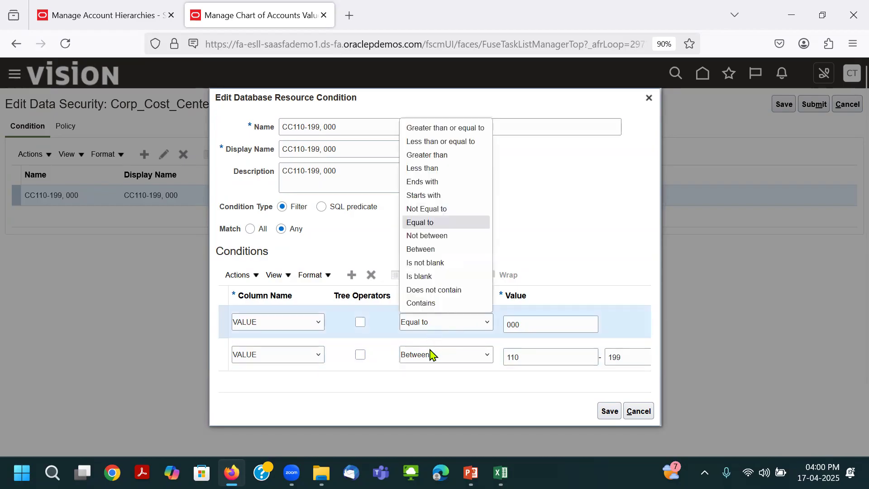
{"action": "left_click", "coordinate": [489, 222]}
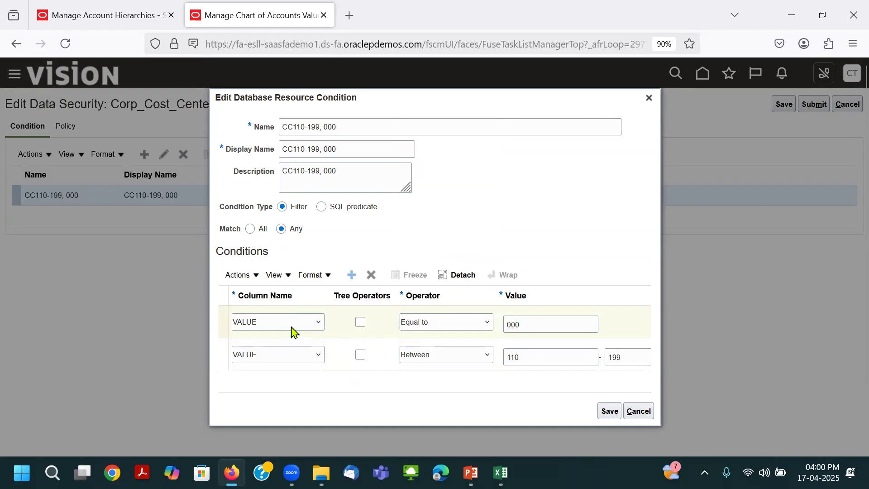
Add a condition row on the VALUE column with tree operators enabled and the operator Is a last descendant of.
{"action": "left_click", "coordinate": [293, 310]}
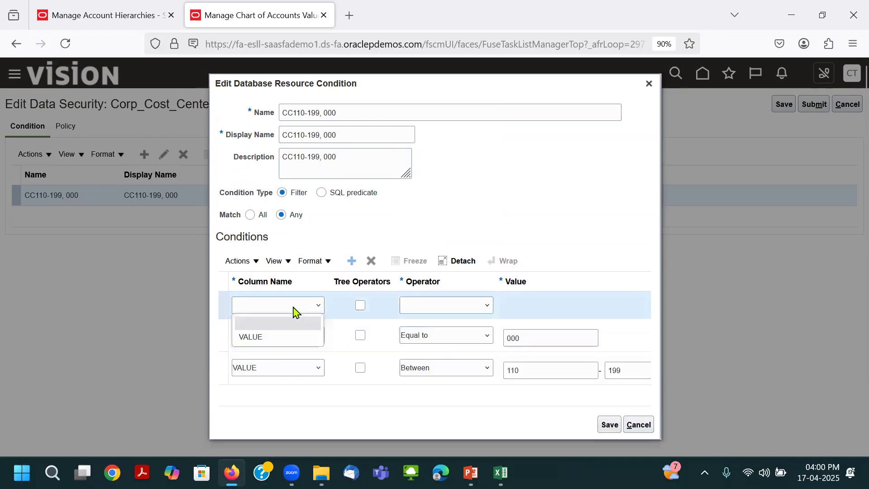
{"action": "left_click", "coordinate": [281, 337]}
{"action": "left_click", "coordinate": [360, 303]}
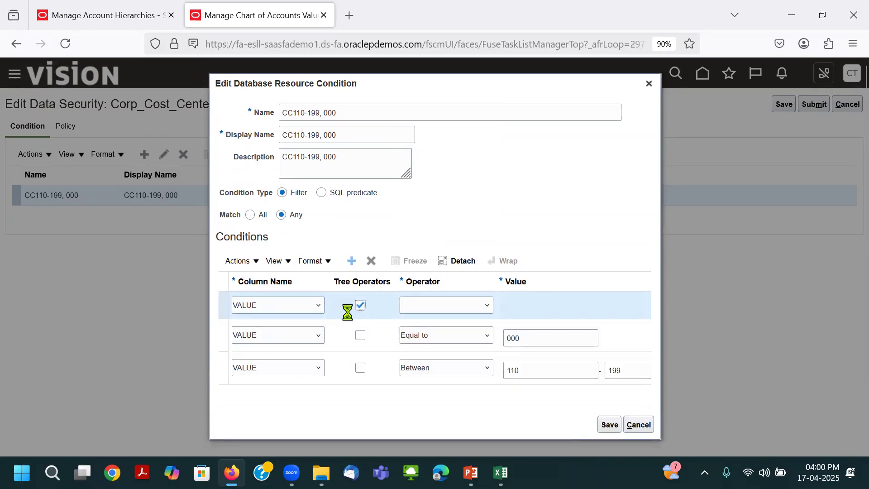
{"action": "left_click", "coordinate": [451, 312]}
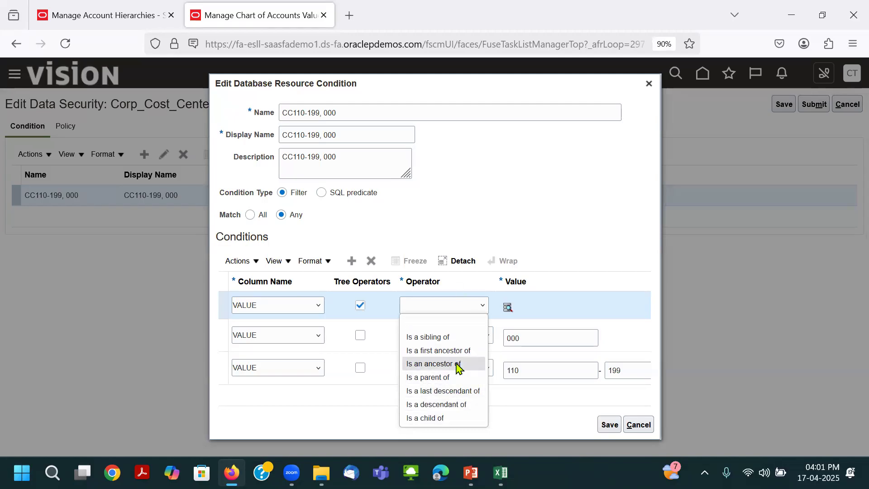
{"action": "left_click", "coordinate": [448, 390]}
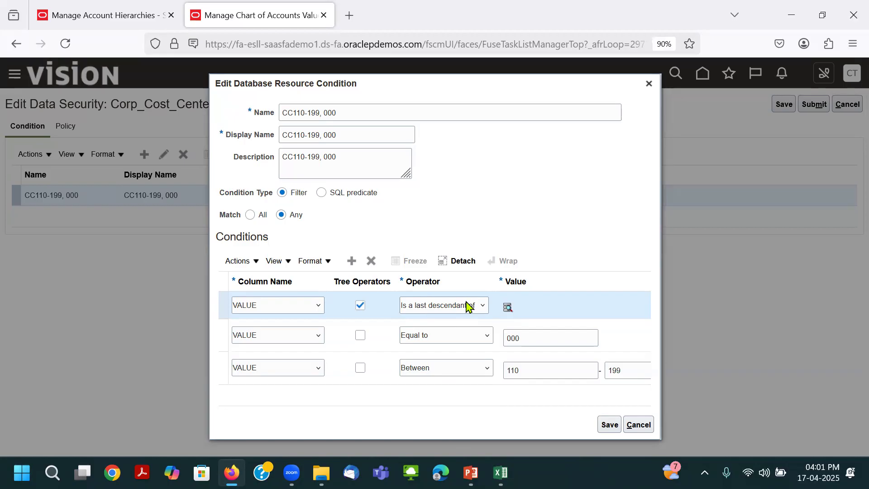
Open the tree node selection for the new condition row and set the tree structure to Accounting Flexfield Hierarchy.
{"action": "left_click", "coordinate": [508, 307]}
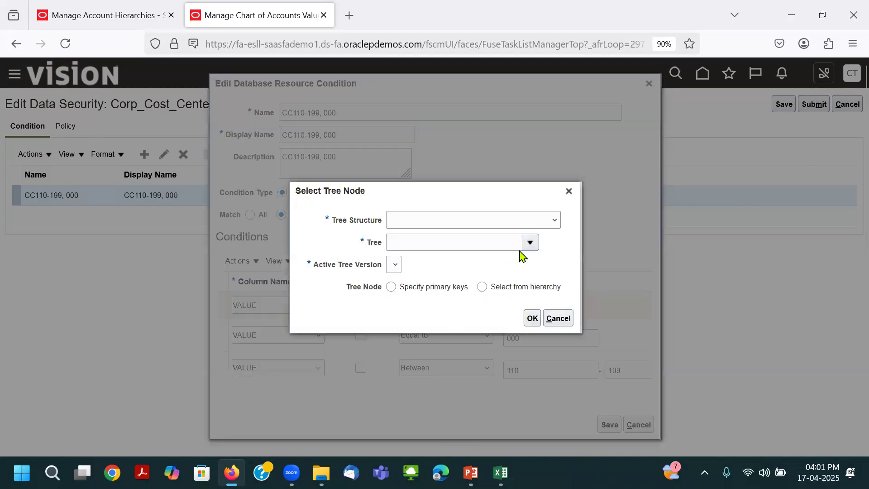
{"action": "left_click", "coordinate": [424, 220]}
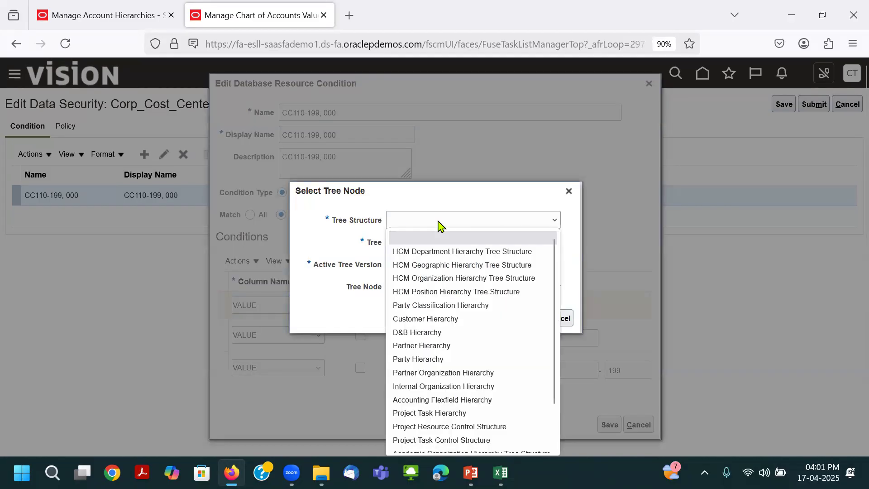
{"action": "left_click", "coordinate": [482, 401]}
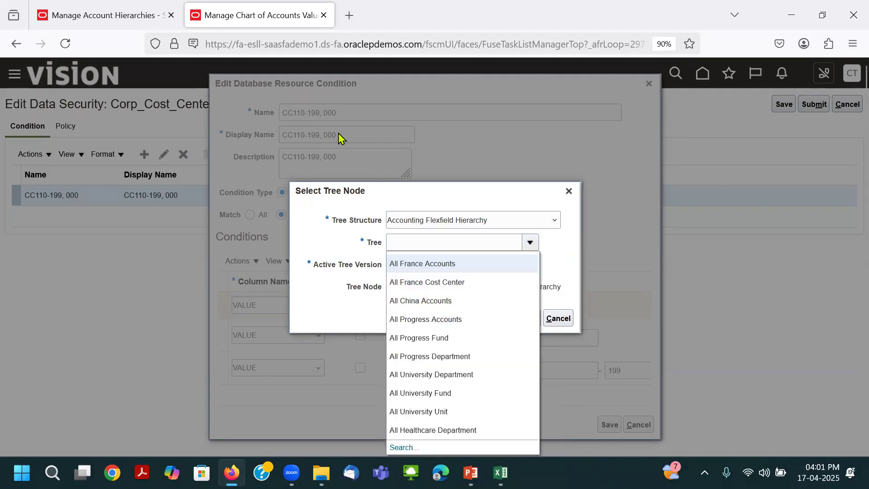
Check the tree code shown in Manage Account Hierarchies and return to the tree node selection.
{"action": "left_click", "coordinate": [121, 17]}
{"action": "double_click", "coordinate": [212, 158]}
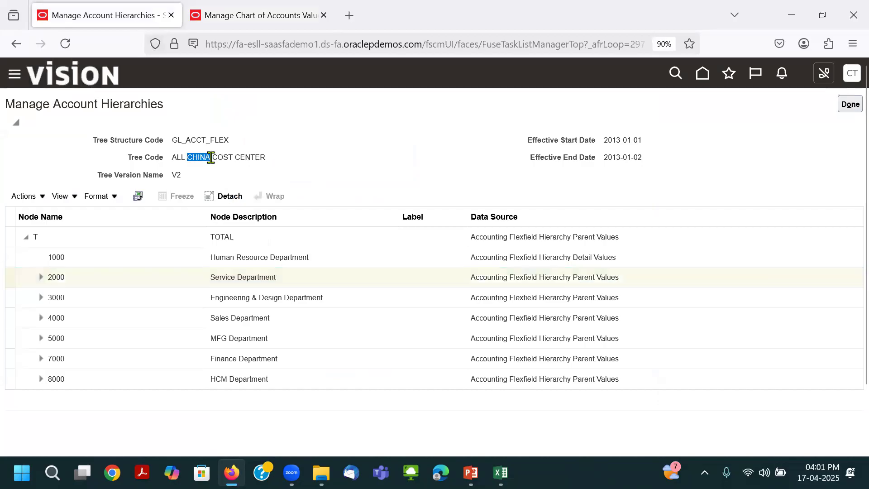
{"action": "triple_click", "coordinate": [211, 158]}
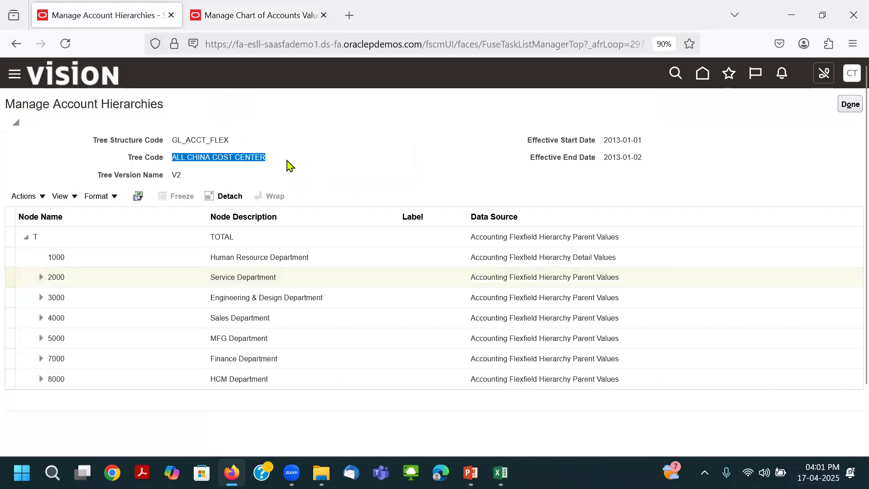
{"action": "left_click", "coordinate": [244, 18]}
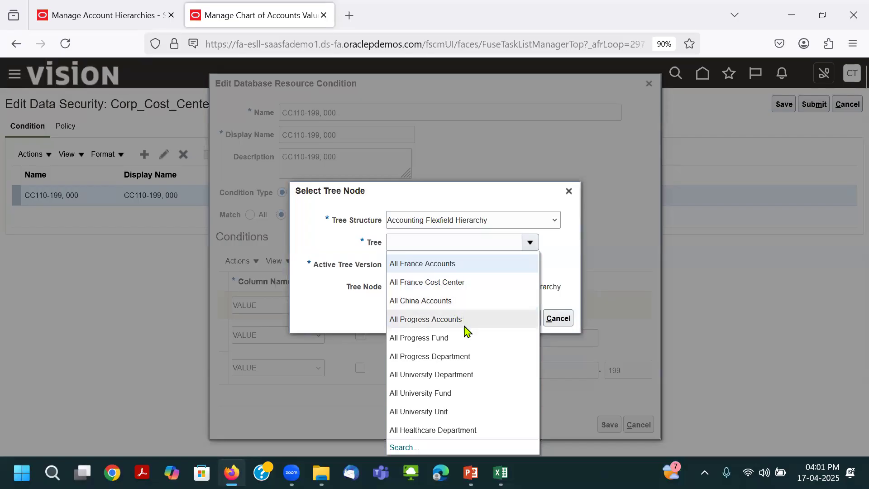
Search for trees with the tree code "All" and select All China Cost Center as the tree.
{"action": "scroll", "coordinate": [466, 328], "scroll_direction": "down", "scroll_amount": 2}
{"action": "scroll", "coordinate": [443, 255], "scroll_direction": "up", "scroll_amount": 2}
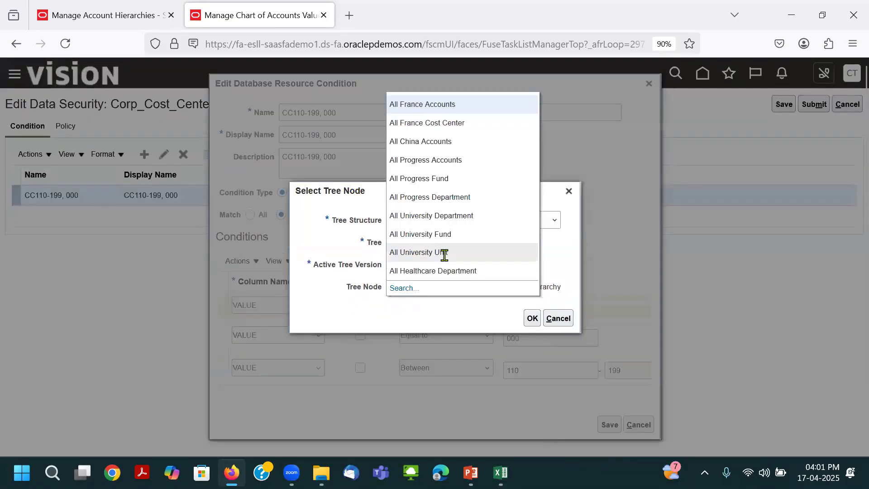
{"action": "left_click", "coordinate": [549, 242]}
{"action": "left_click", "coordinate": [435, 241]}
{"action": "type", "text": "All CH"}
{"action": "key", "text": "Tab"}
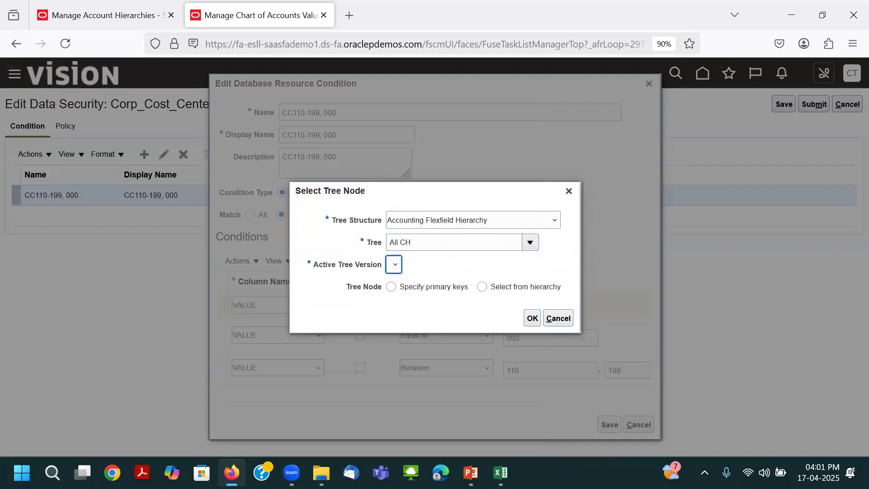
{"action": "left_click", "coordinate": [352, 233]}
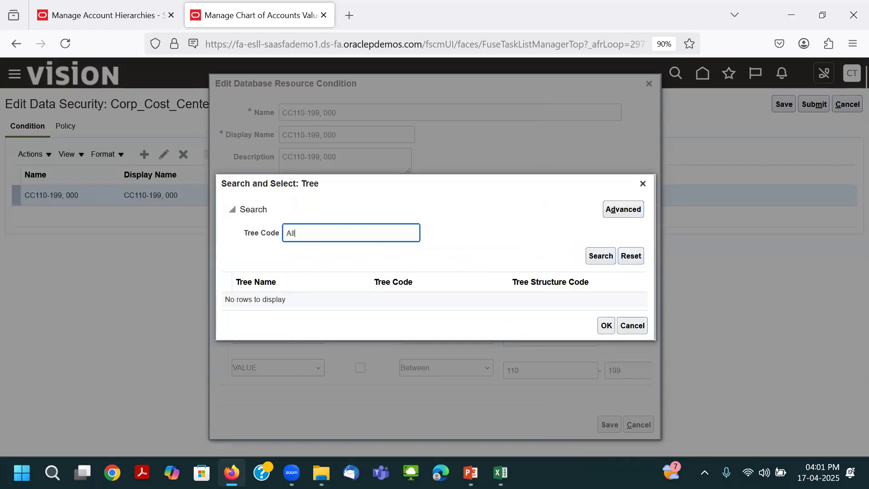
{"action": "key", "text": "Return"}
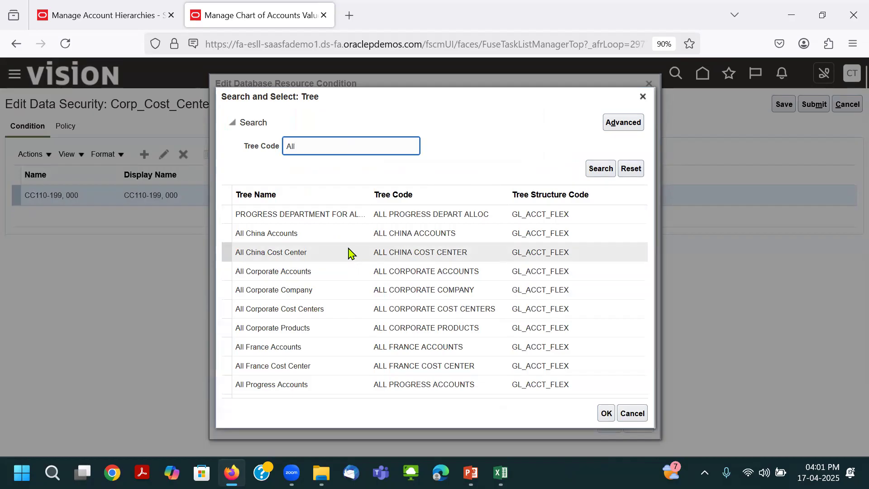
{"action": "triple_click", "coordinate": [326, 251]}
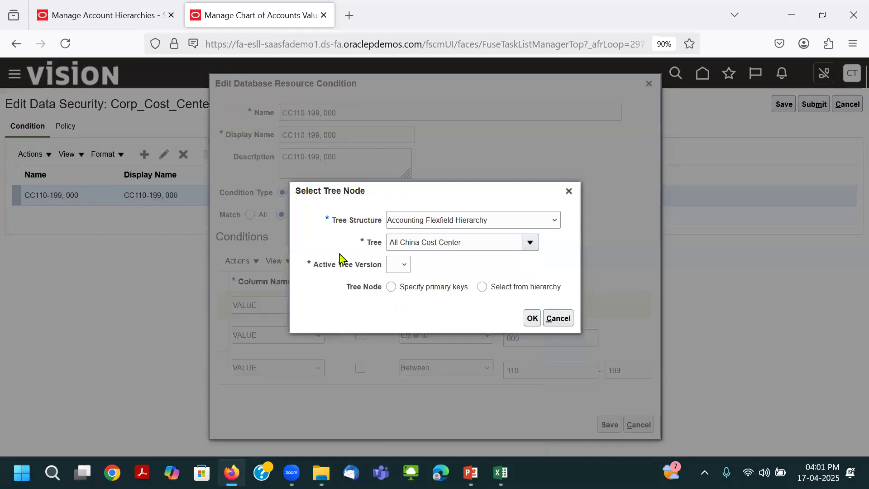
Set the active tree version to V2, choose to select the node from the hierarchy, and expand root node T.
{"action": "left_click", "coordinate": [400, 265]}
{"action": "left_click", "coordinate": [398, 310]}
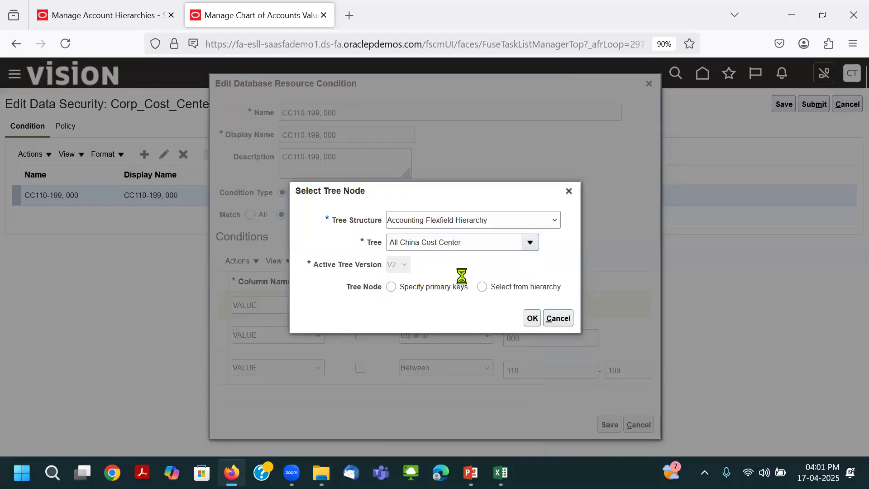
{"action": "left_click", "coordinate": [494, 290]}
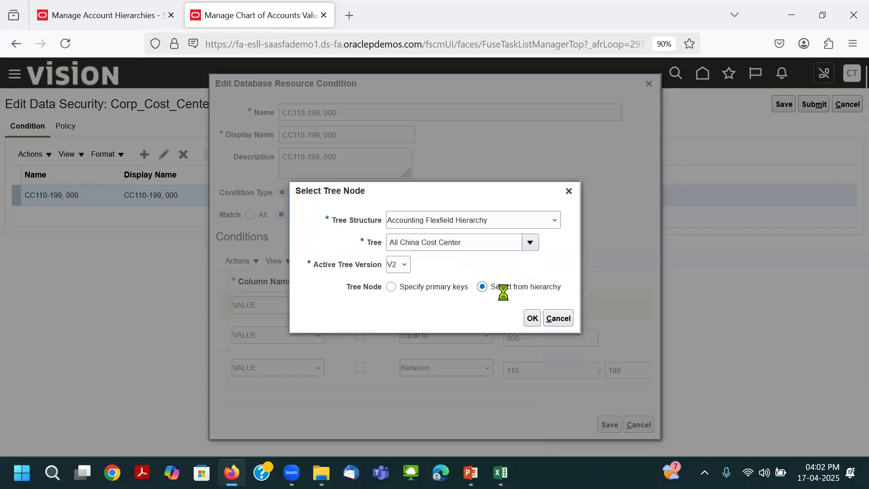
{"action": "left_click", "coordinate": [317, 323]}
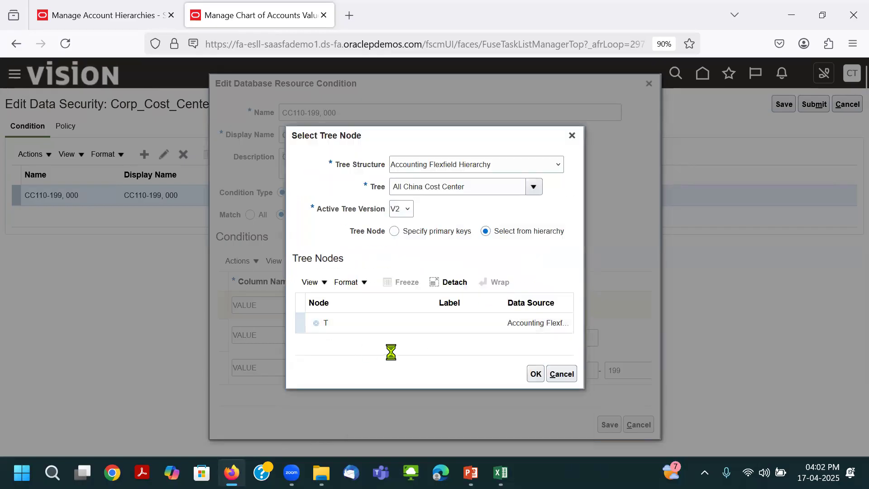
Review node 2000 (Service Department) and its child values in the ALL CHINA COST CENTER hierarchy in Manage Account Hierarchies.
{"action": "left_click", "coordinate": [125, 18]}
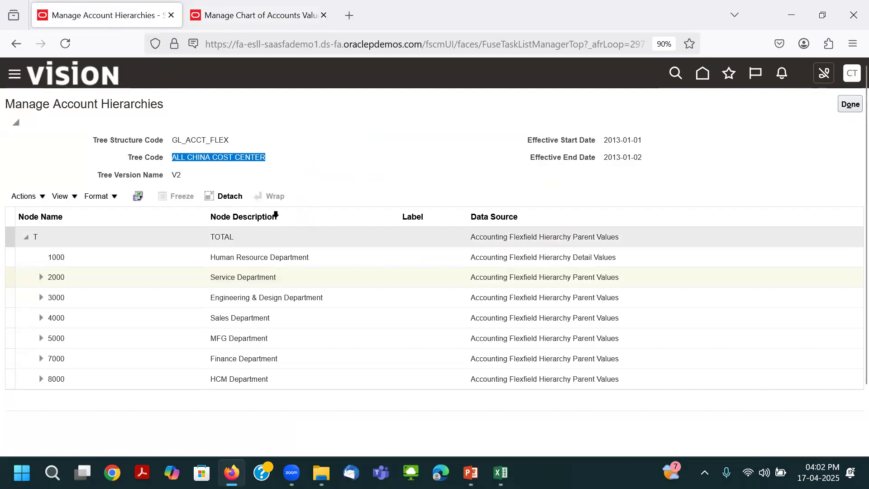
{"action": "left_click", "coordinate": [28, 239]}
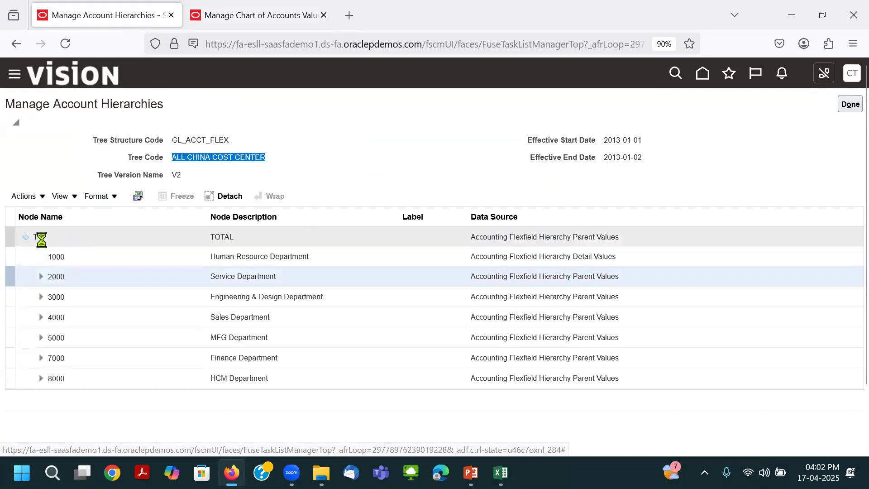
{"action": "left_click", "coordinate": [25, 238]}
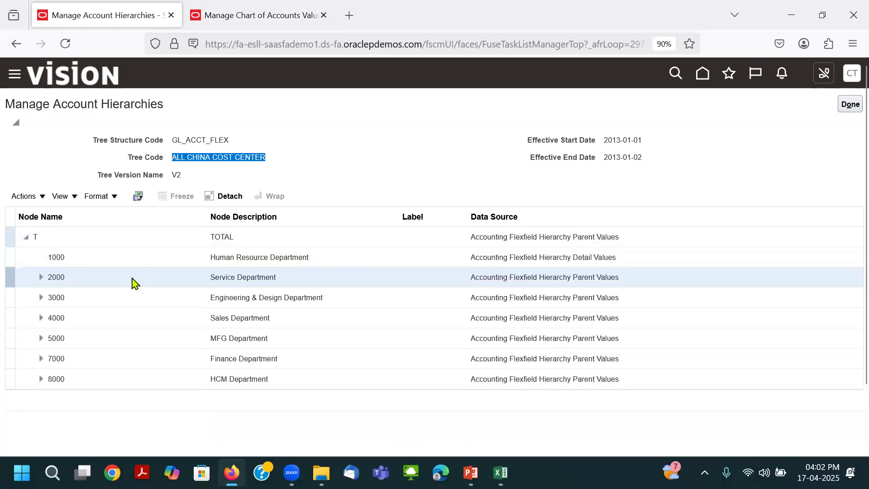
{"action": "left_click", "coordinate": [40, 277]}
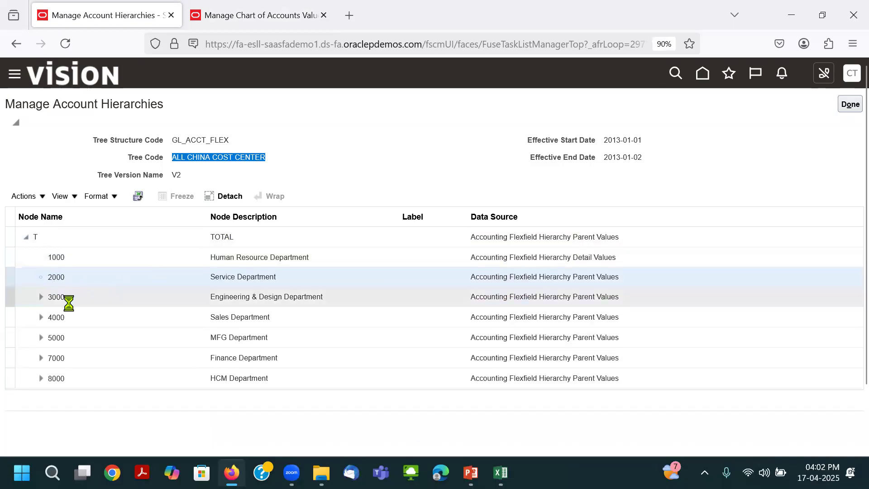
{"action": "left_click", "coordinate": [41, 277]}
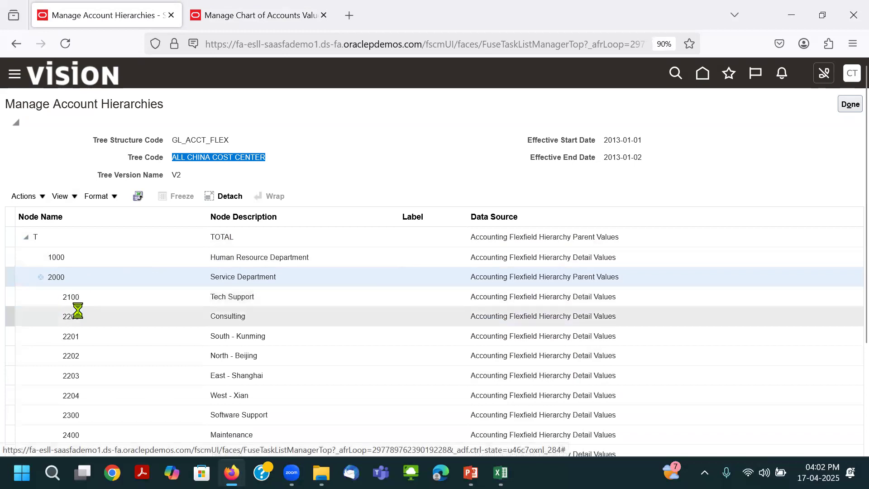
{"action": "left_click", "coordinate": [50, 277]}
{"action": "double_click", "coordinate": [51, 278]}
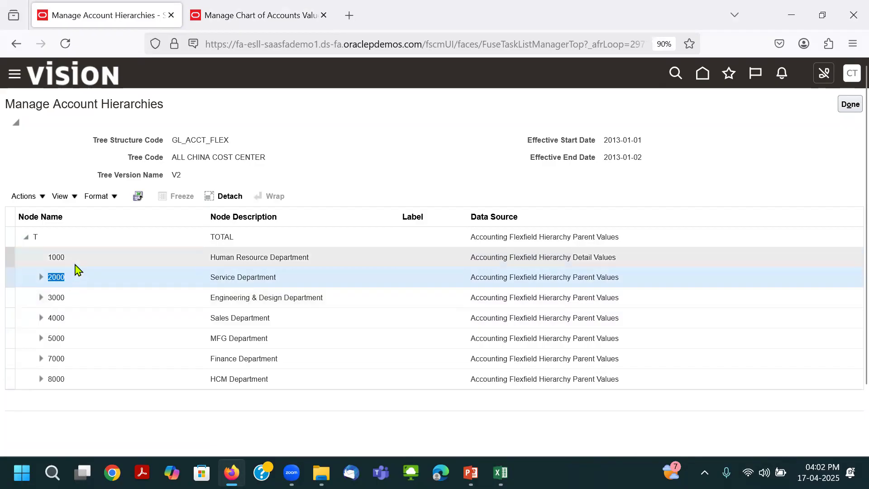
Return to the tree node selection, examine the children of node 2000, and leave the node collapsed and selected.
{"action": "left_click", "coordinate": [201, 5]}
{"action": "left_click", "coordinate": [347, 362]}
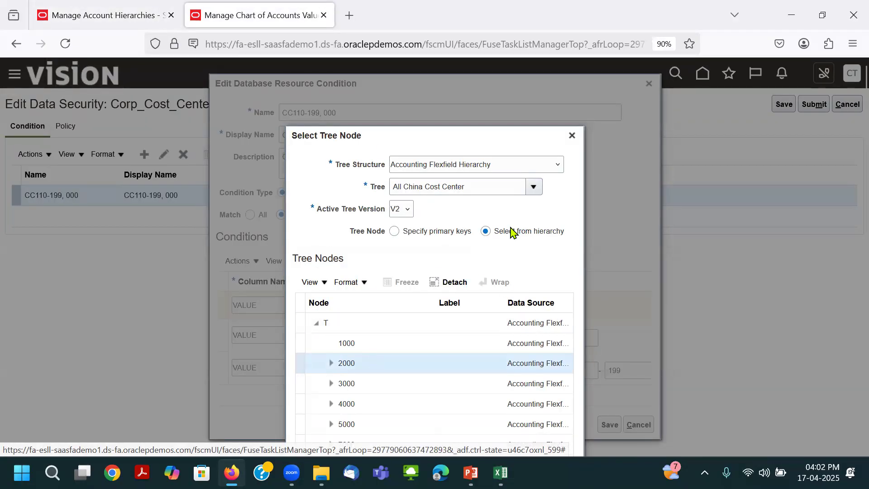
{"action": "scroll", "coordinate": [510, 229], "scroll_direction": "down", "scroll_amount": 2}
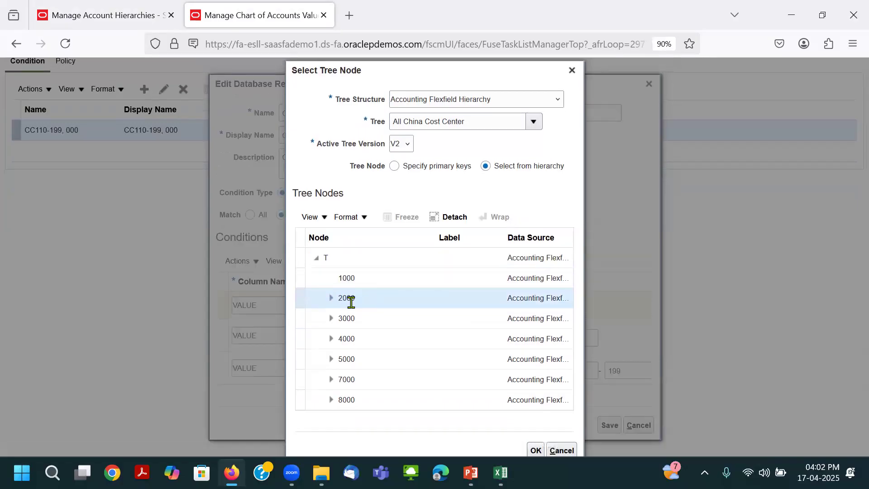
{"action": "left_click", "coordinate": [331, 299]}
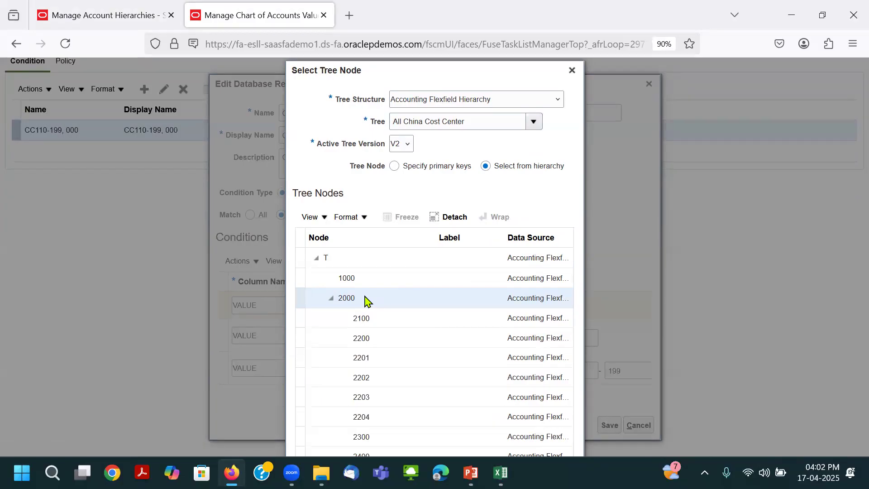
{"action": "scroll", "coordinate": [383, 326], "scroll_direction": "down", "scroll_amount": 2}
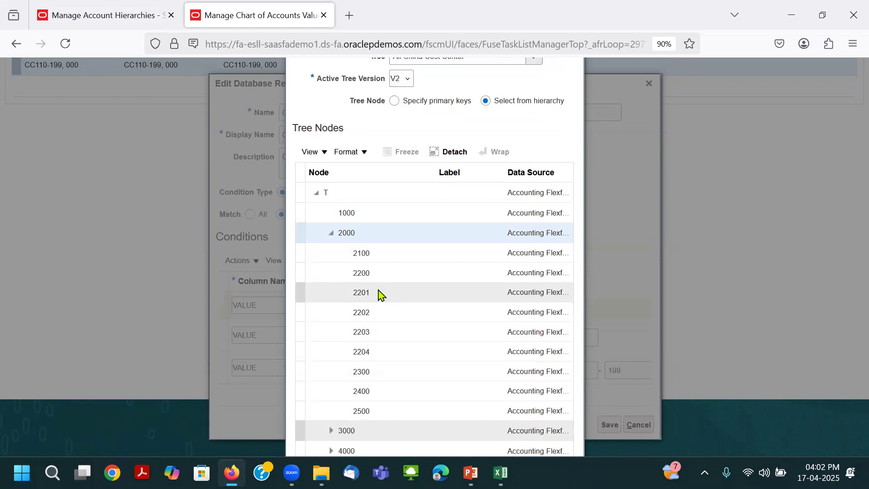
{"action": "left_click", "coordinate": [331, 233]}
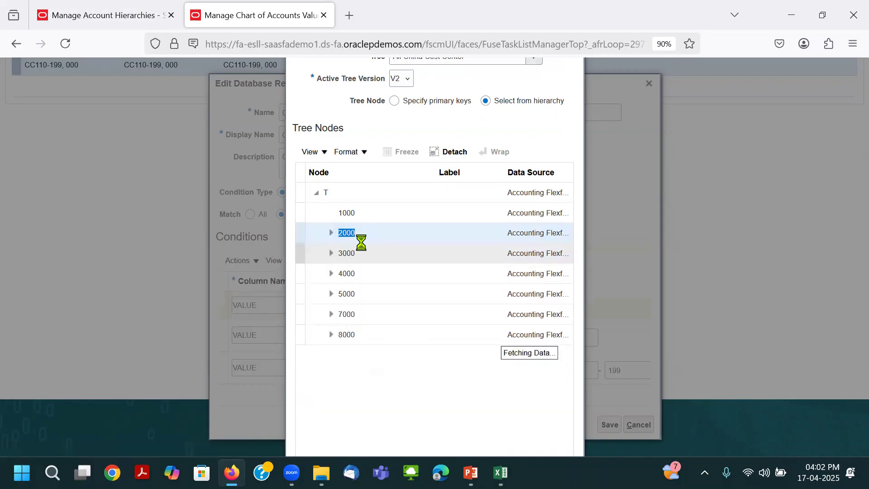
{"action": "left_click", "coordinate": [353, 286]}
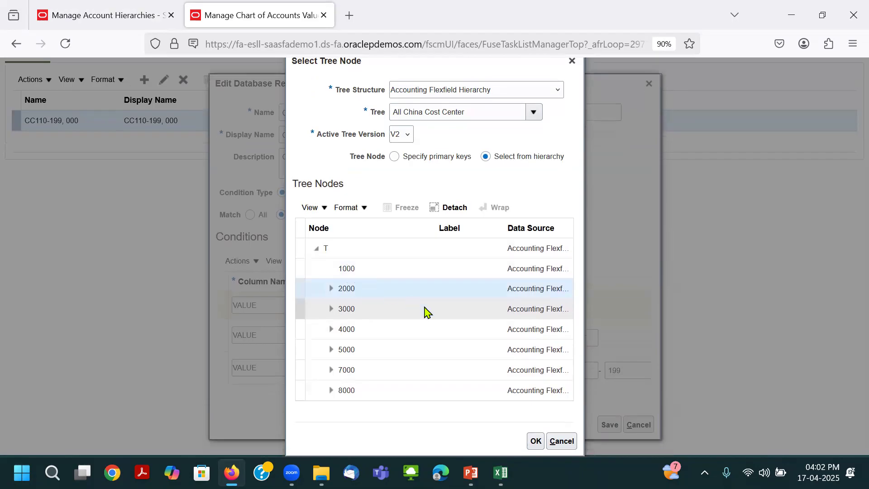
Confirm node 2000 as the tree value of the last-descendant condition and check the 110 to 199 range condition.
{"action": "left_click", "coordinate": [535, 440]}
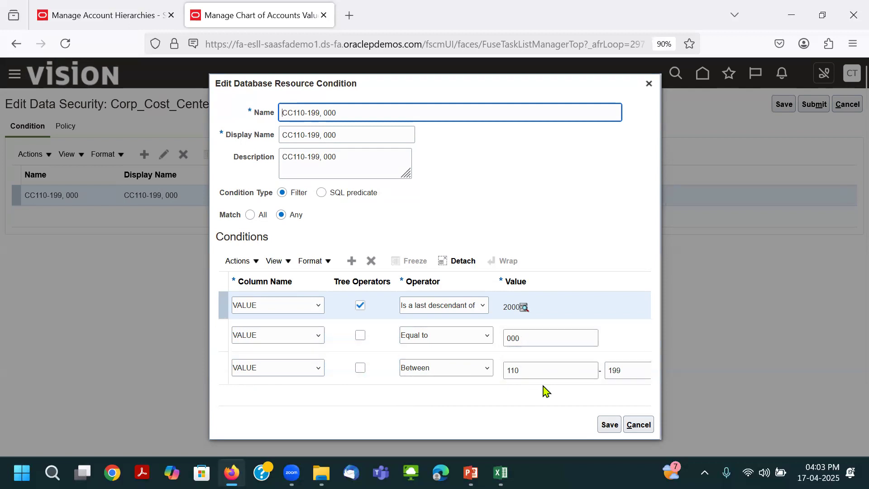
{"action": "left_click", "coordinate": [626, 374]}
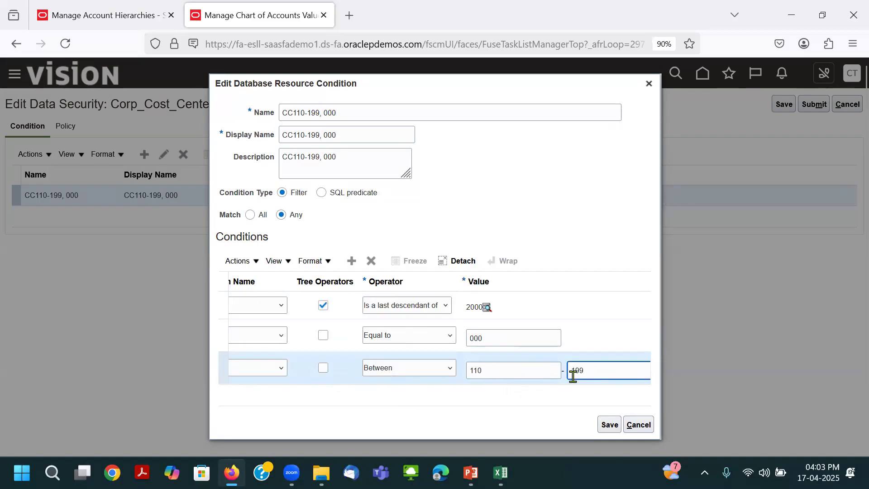
{"action": "left_click", "coordinate": [506, 372]}
{"action": "left_click", "coordinate": [599, 370]}
Expand node 2000 in the ALL CHINA COST CENTER hierarchy and return to the condition row that uses this node.
{"action": "left_click", "coordinate": [104, 15]}
{"action": "left_click", "coordinate": [41, 277]}
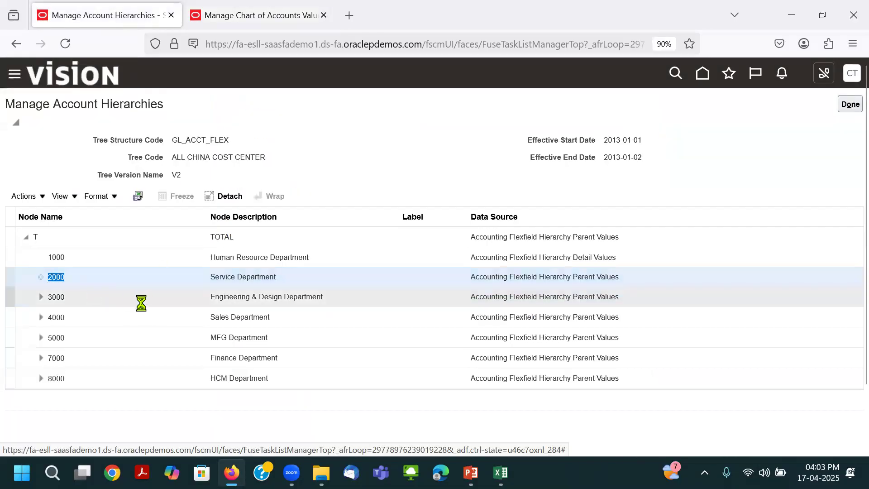
{"action": "left_click", "coordinate": [280, 16]}
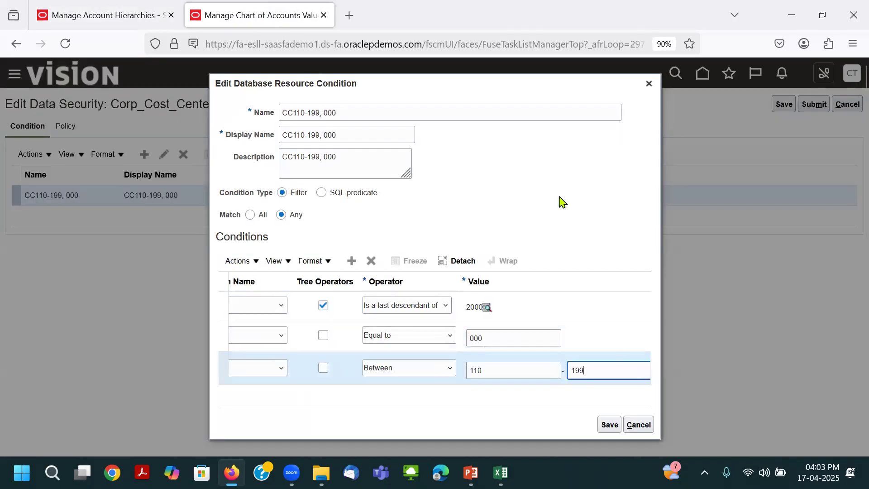
{"action": "left_click", "coordinate": [117, 14]}
{"action": "left_click", "coordinate": [254, 15]}
{"action": "left_click", "coordinate": [489, 308]}
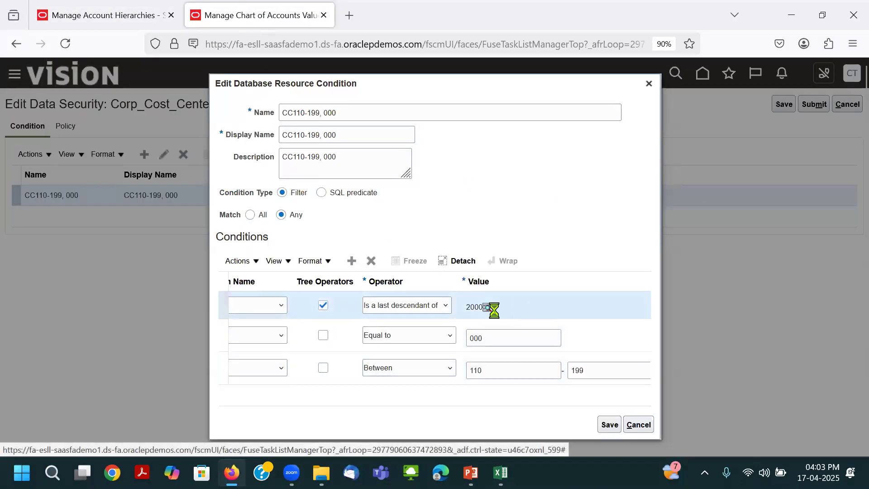
Examine the detail values under node 2000 in Manage Account Hierarchies and return to the database resource condition.
{"action": "left_click", "coordinate": [106, 23]}
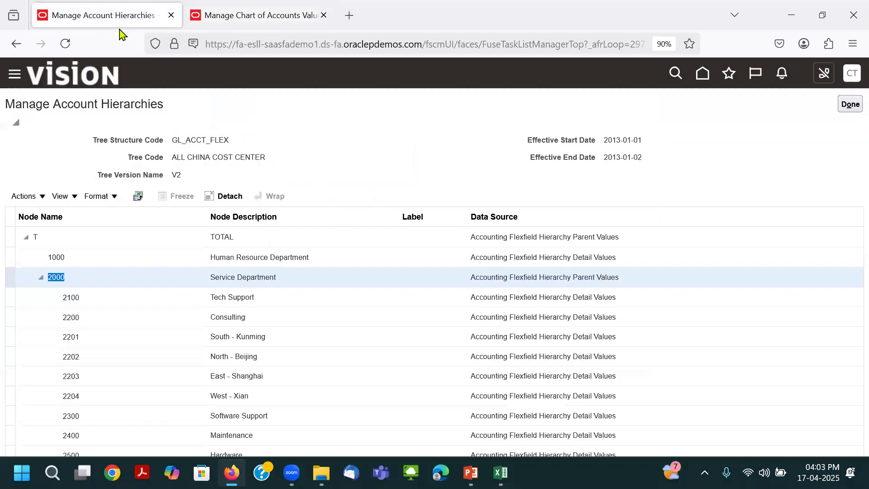
{"action": "scroll", "coordinate": [172, 331], "scroll_direction": "down", "scroll_amount": 3}
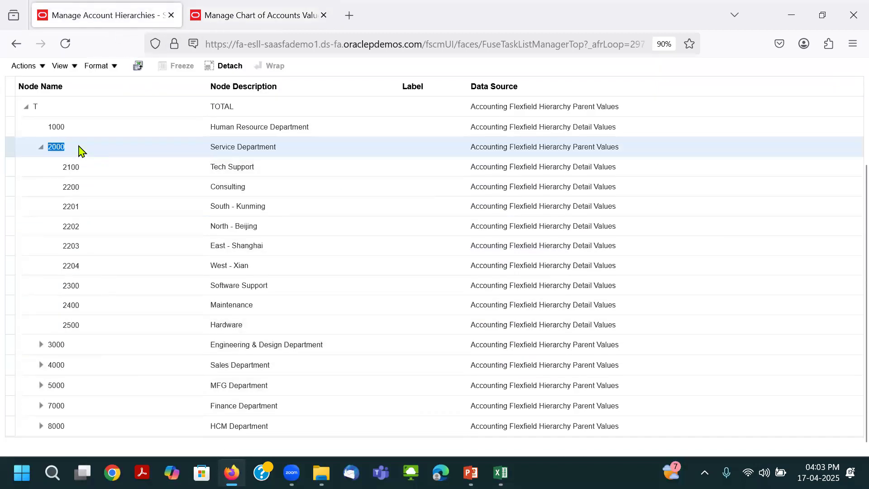
{"action": "scroll", "coordinate": [153, 205], "scroll_direction": "up", "scroll_amount": 3}
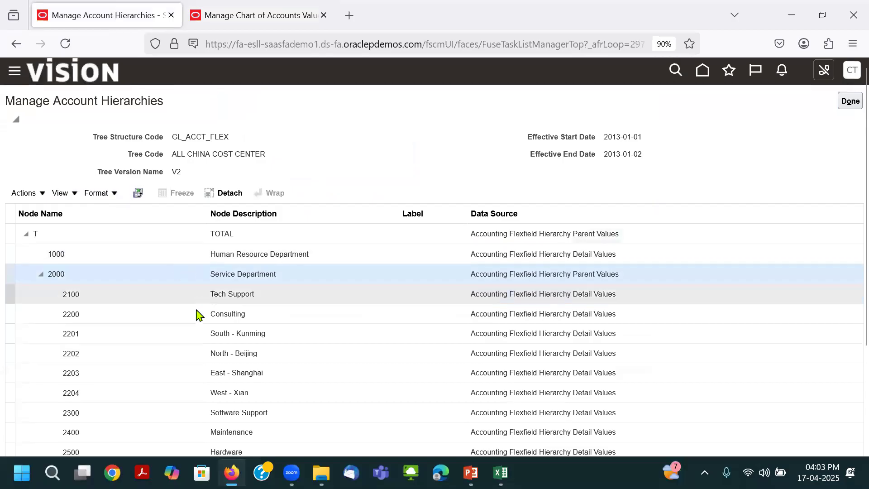
{"action": "scroll", "coordinate": [196, 314], "scroll_direction": "down", "scroll_amount": 3}
{"action": "scroll", "coordinate": [380, 140], "scroll_direction": "up", "scroll_amount": 3}
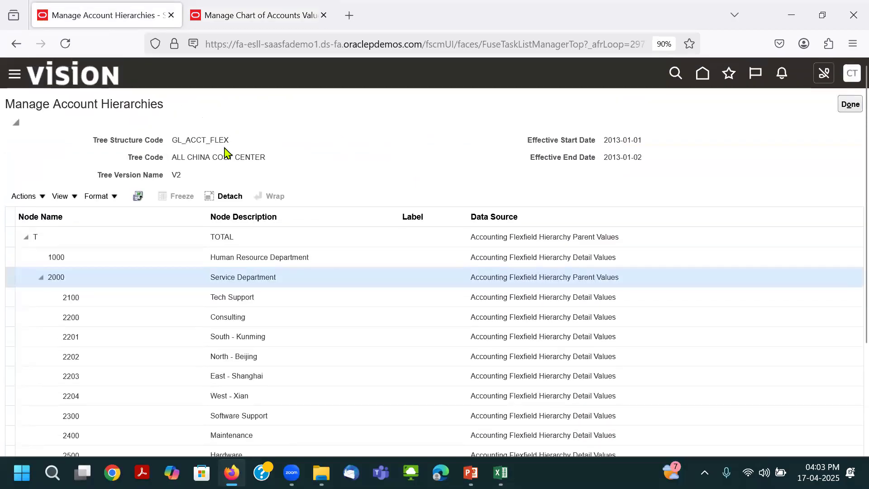
{"action": "scroll", "coordinate": [314, 190], "scroll_direction": "down", "scroll_amount": 2}
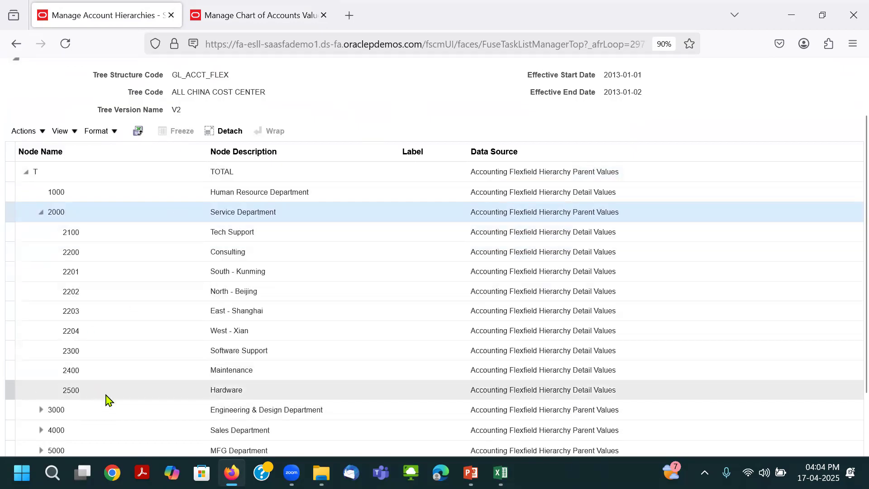
{"action": "left_click", "coordinate": [266, 15]}
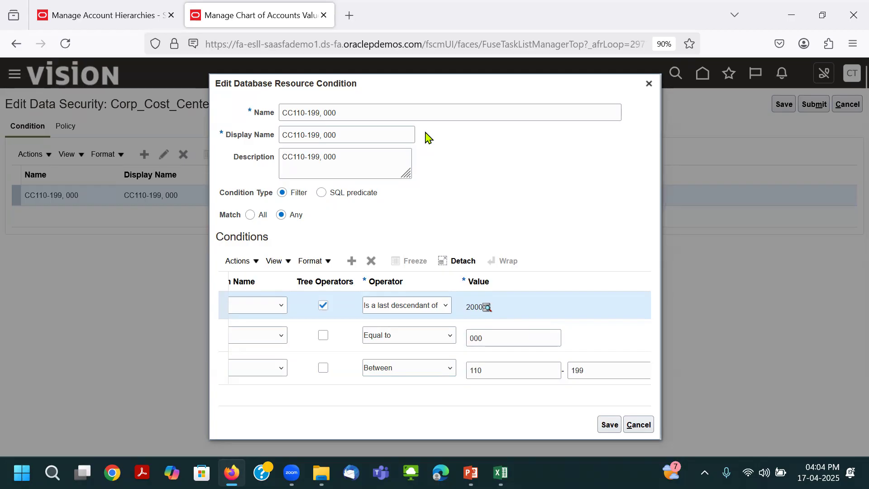
Close the condition without saving and discard all edits to the Corp_Cost_Center_Security data security.
{"action": "left_click", "coordinate": [649, 84]}
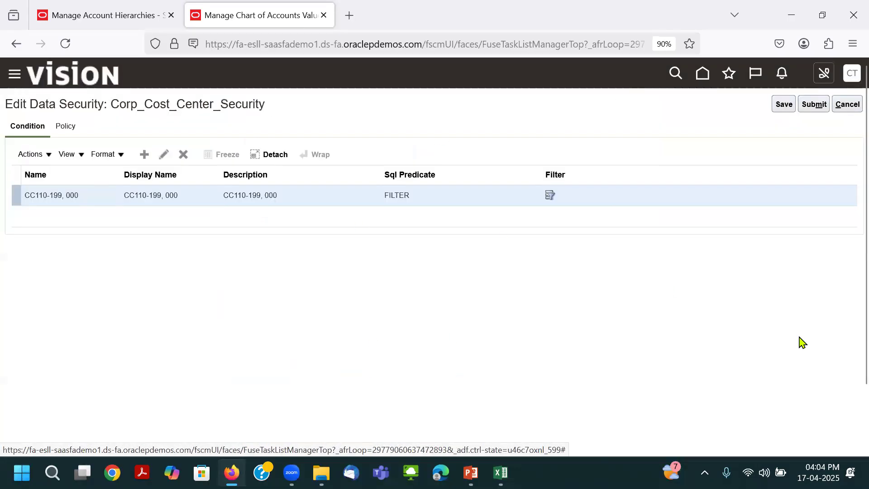
{"action": "left_click", "coordinate": [839, 109]}
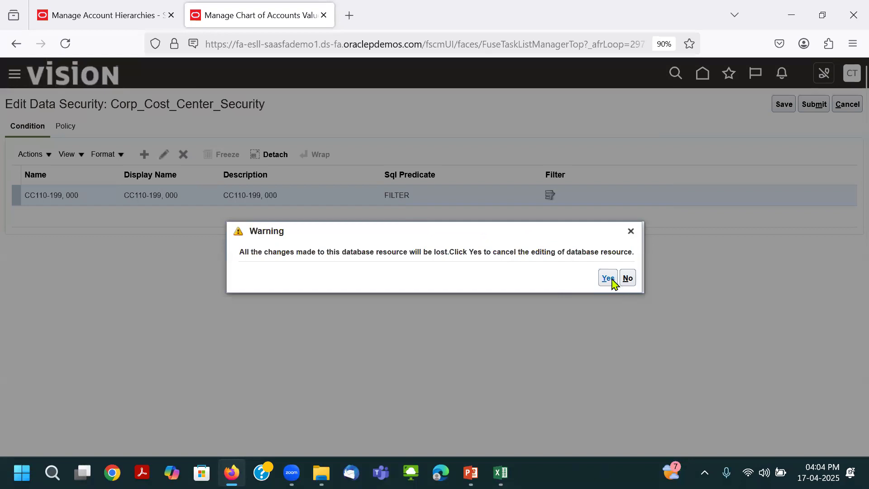
{"action": "left_click", "coordinate": [610, 278]}
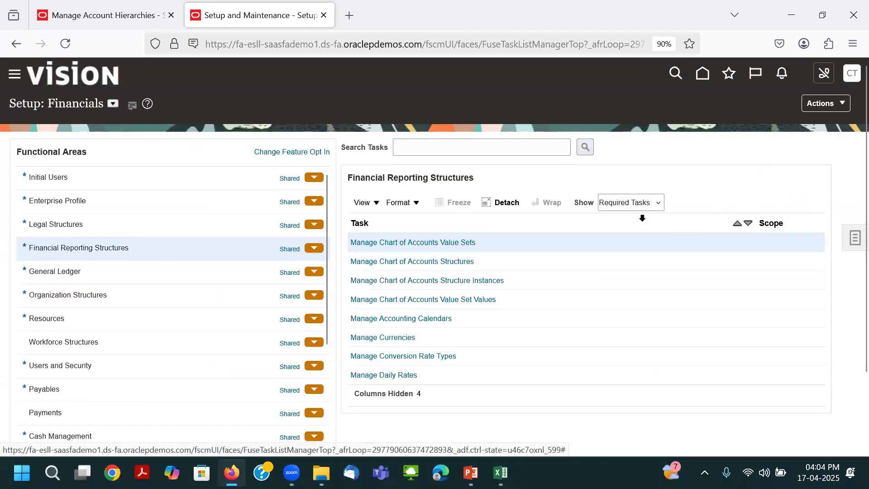
Go to the home page and open Period Close in General Accounting with the AU Council Primary Ledger data access set.
{"action": "left_click", "coordinate": [511, 262]}
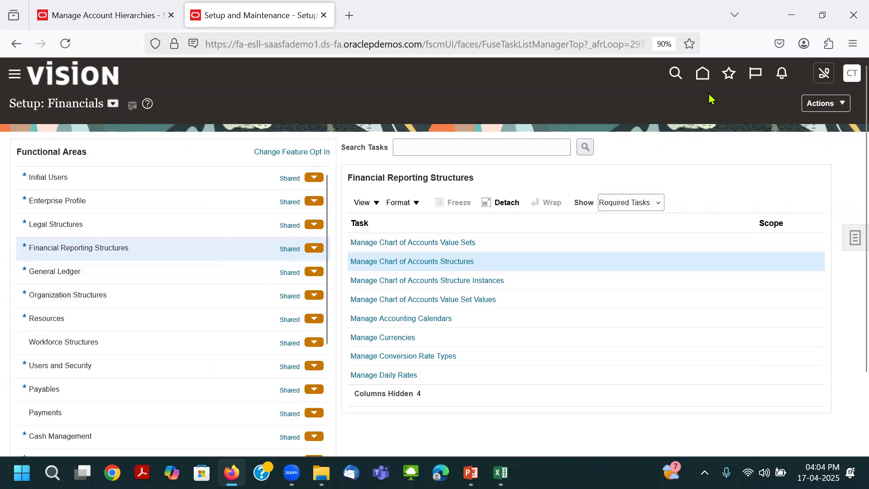
{"action": "left_click", "coordinate": [701, 75]}
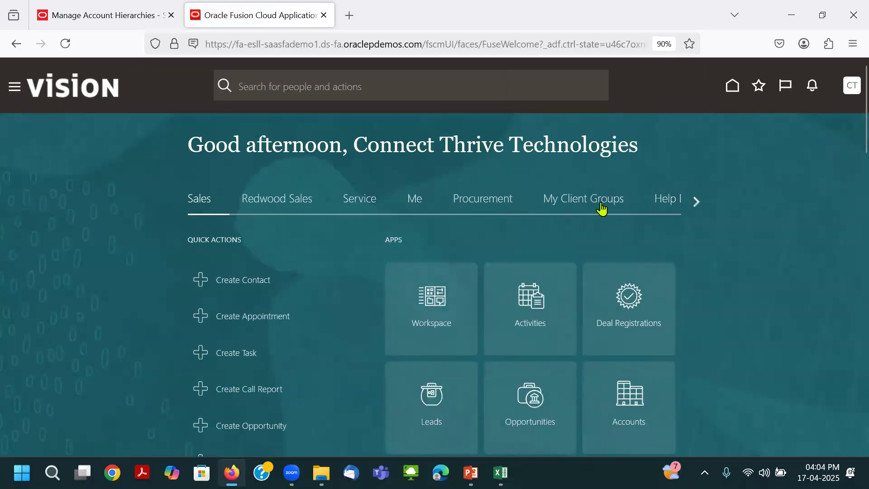
{"action": "left_click", "coordinate": [697, 202]}
{"action": "left_click", "coordinate": [696, 201]}
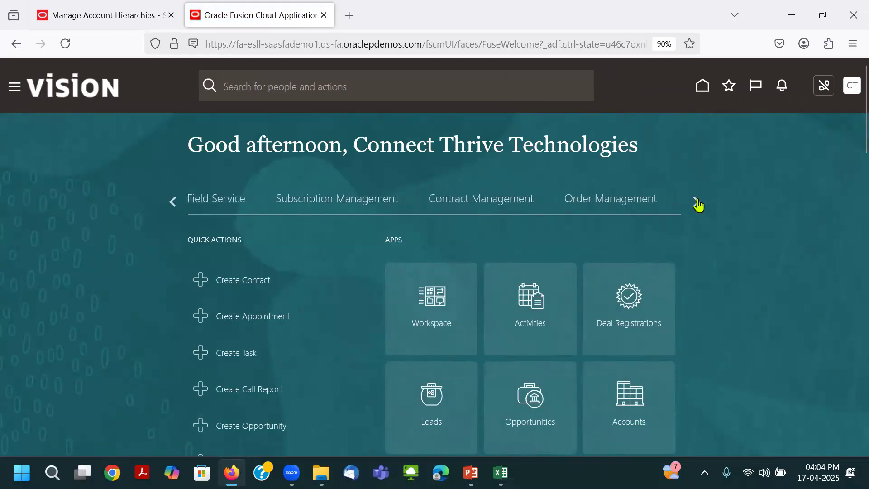
{"action": "left_click", "coordinate": [697, 201]}
{"action": "left_click", "coordinate": [697, 202]}
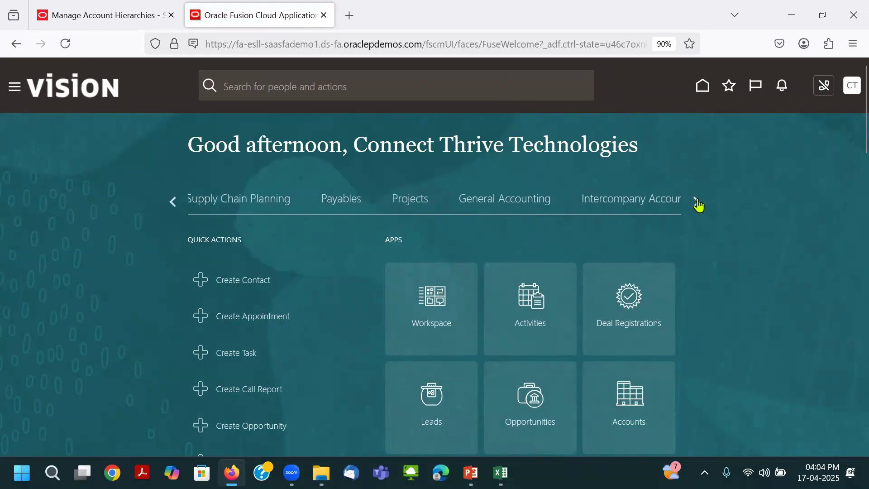
{"action": "left_click", "coordinate": [515, 201]}
{"action": "left_click", "coordinate": [617, 325]}
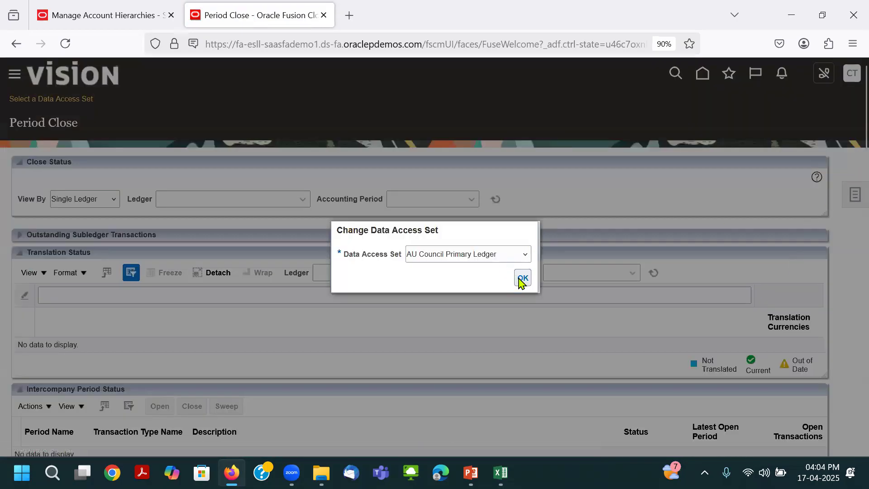
{"action": "left_click", "coordinate": [523, 278]}
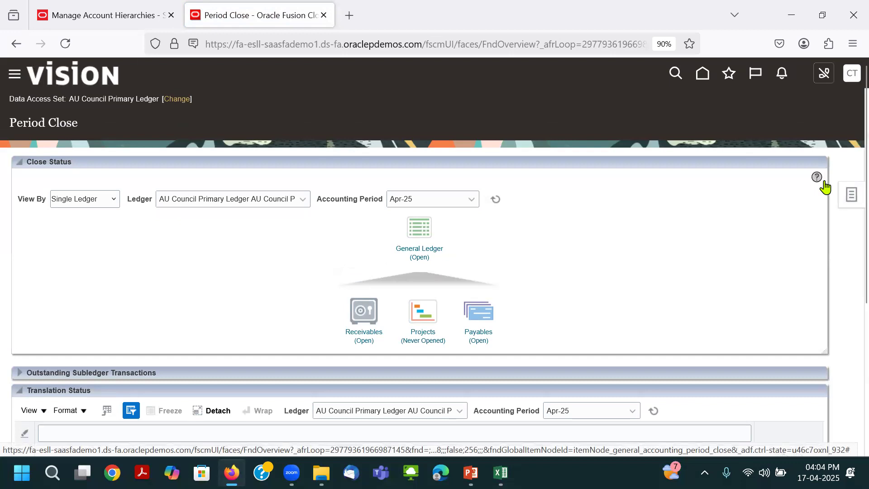
Open the CH PL ALL CURR BS revaluation in Manage Revaluations and display its account filter conditions.
{"action": "left_click", "coordinate": [782, 160]}
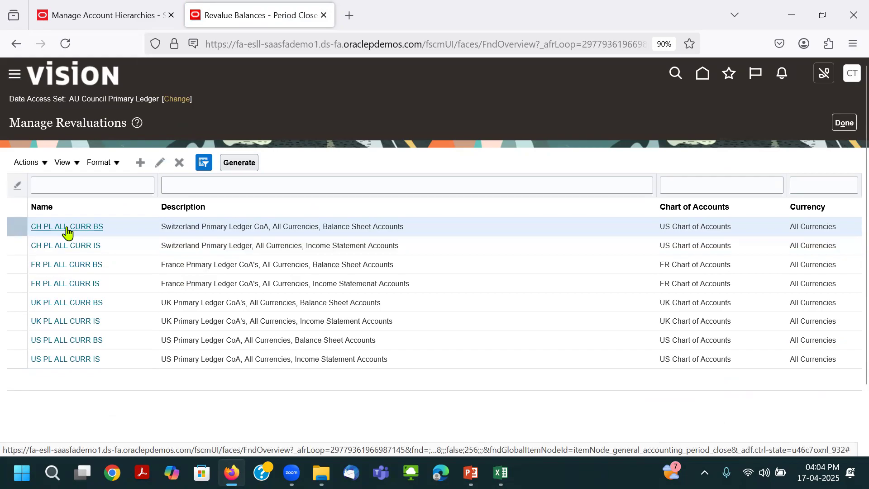
{"action": "left_click", "coordinate": [68, 232]}
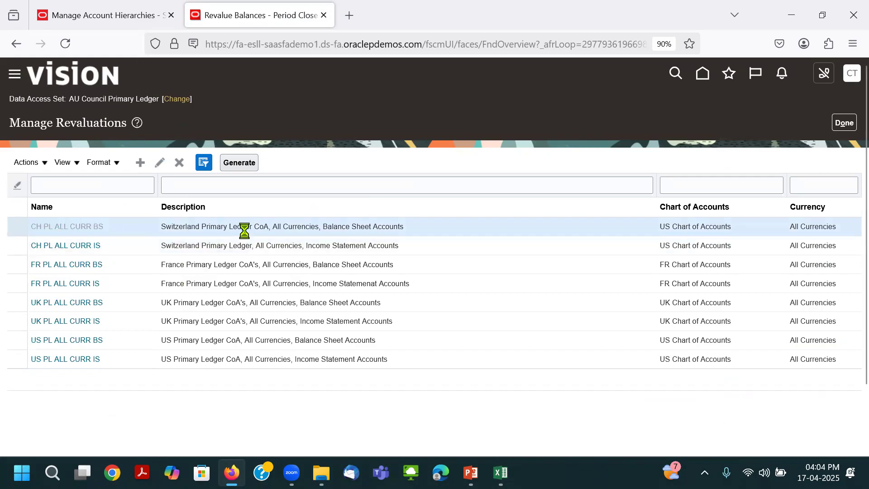
{"action": "scroll", "coordinate": [378, 283], "scroll_direction": "down", "scroll_amount": 2}
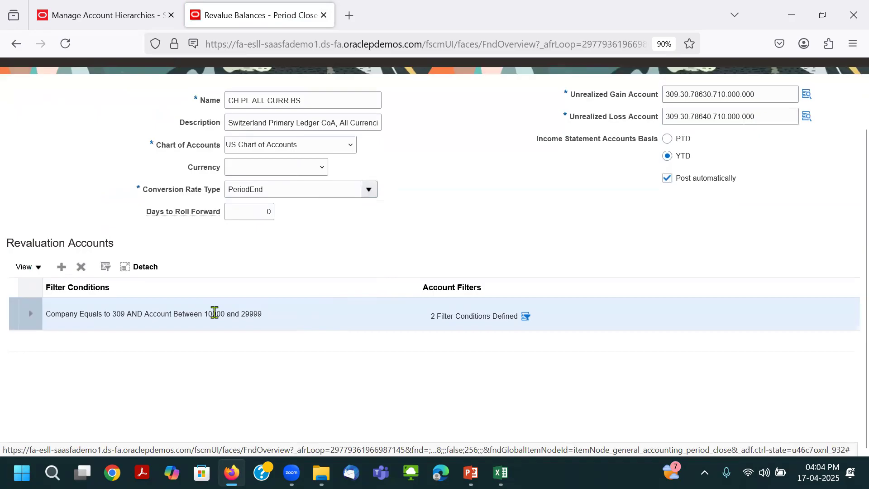
{"action": "left_click", "coordinate": [526, 316]}
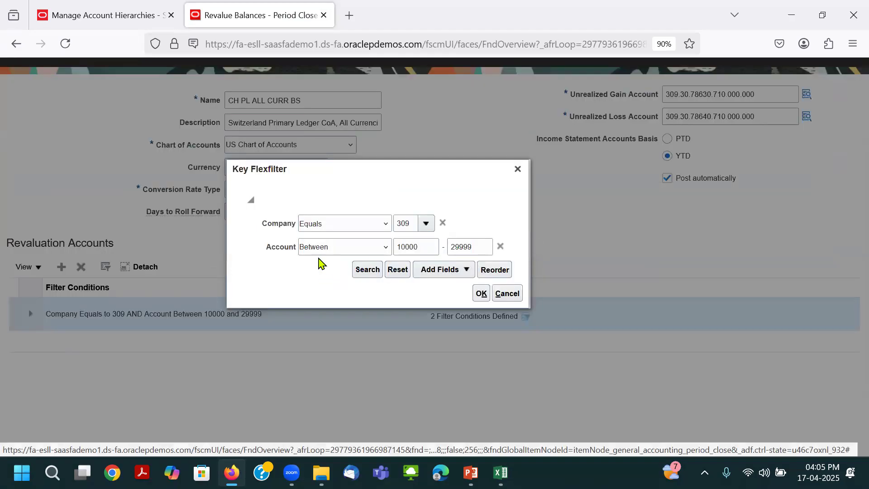
{"action": "left_click", "coordinate": [311, 226]}
{"action": "left_click", "coordinate": [299, 245]}
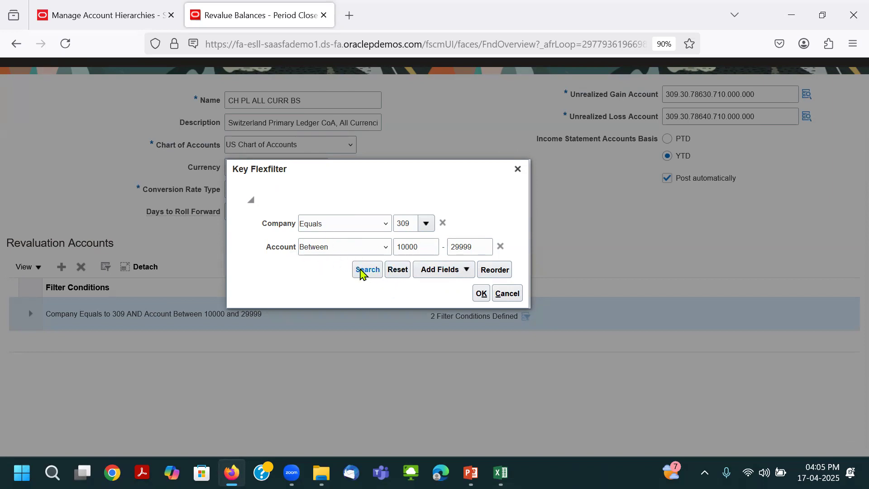
Set the Account filter operator to Equals and select its current value for replacement.
{"action": "left_click", "coordinate": [343, 247]}
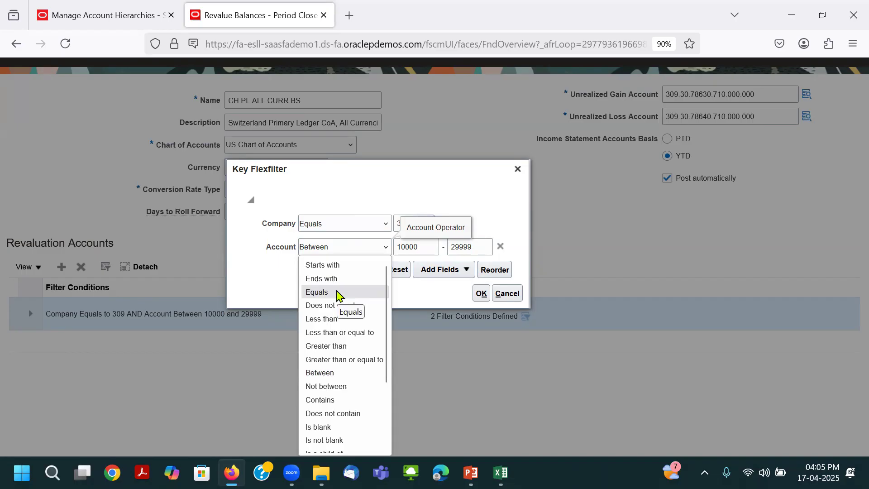
{"action": "left_click", "coordinate": [337, 292]}
{"action": "double_click", "coordinate": [458, 249]}
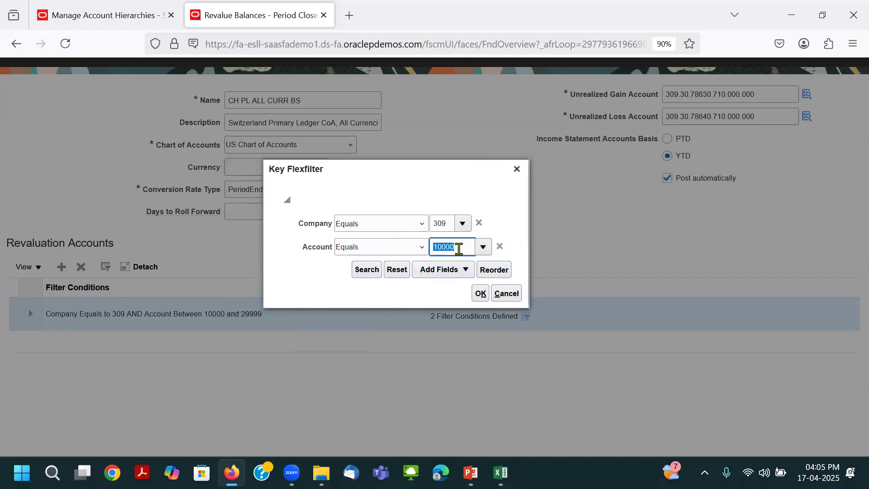
Check node 2000 in Manage Account Hierarchies and close the V2 hierarchy view to return to the tree list.
{"action": "left_click", "coordinate": [101, 16]}
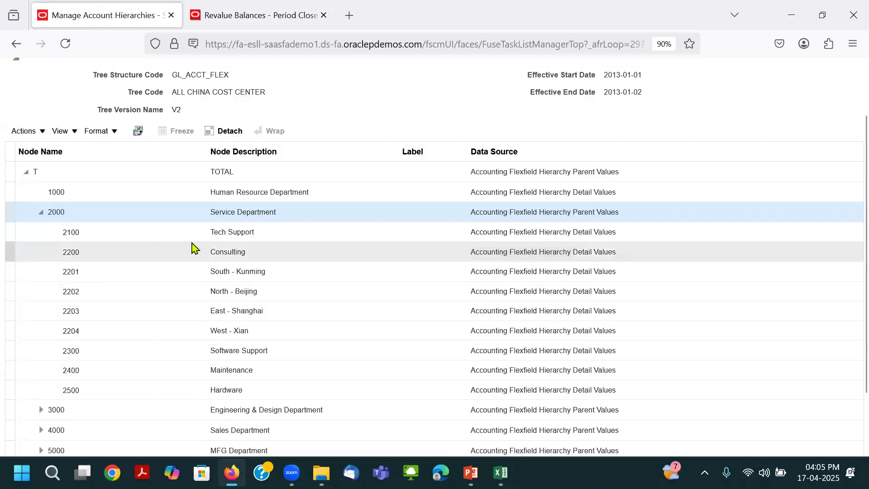
{"action": "right_click", "coordinate": [57, 209]}
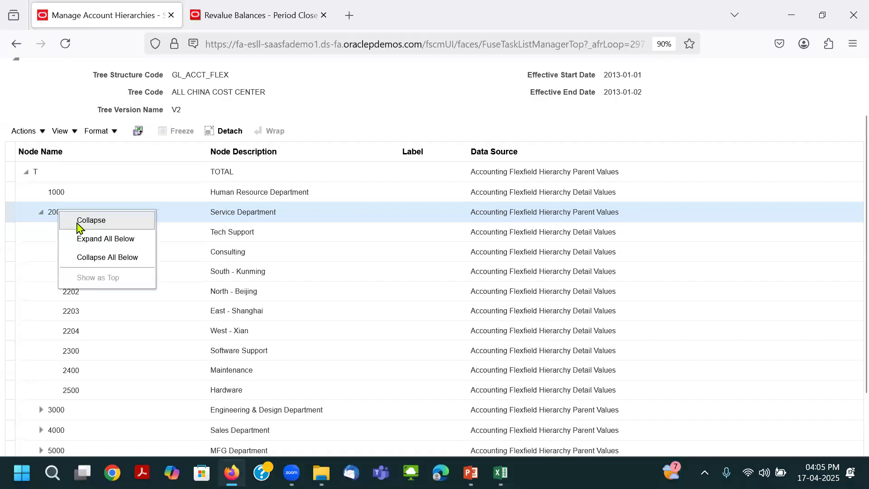
{"action": "left_click", "coordinate": [334, 122]}
{"action": "scroll", "coordinate": [397, 146], "scroll_direction": "up", "scroll_amount": 3}
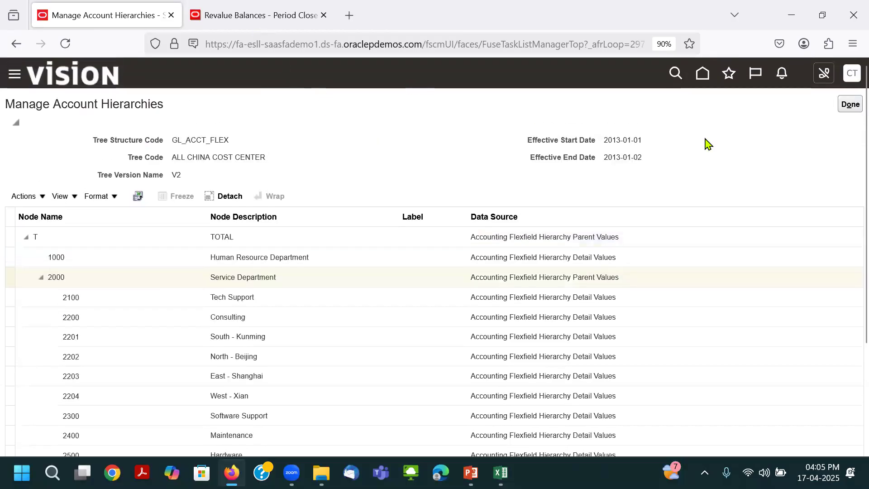
{"action": "left_click", "coordinate": [849, 105]}
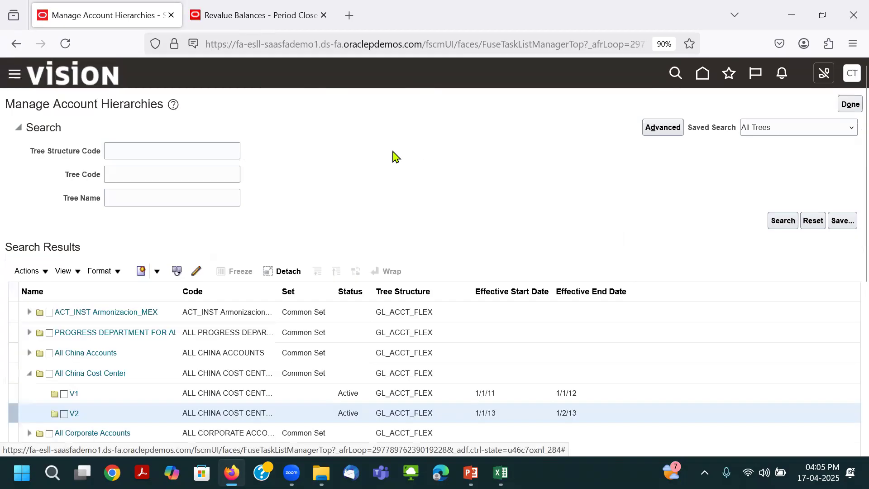
Clear the value criterion in the revaluation's account search and browse the list of all account values.
{"action": "left_click", "coordinate": [241, 15]}
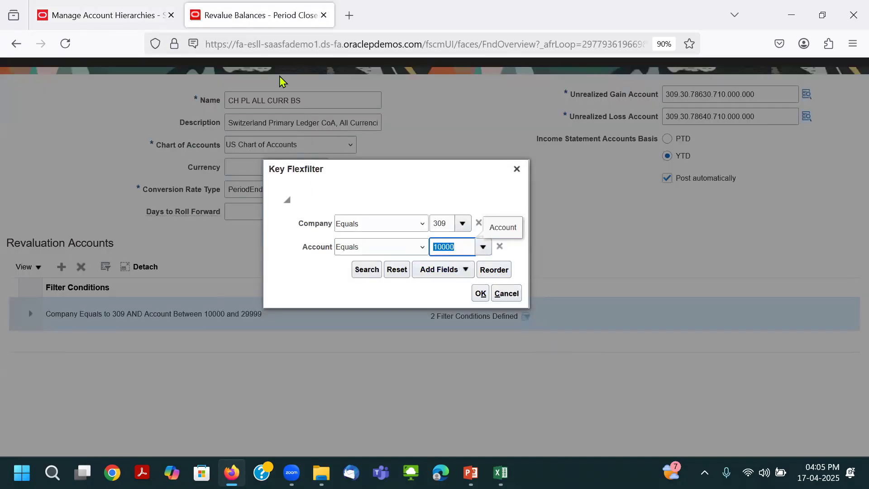
{"action": "left_click", "coordinate": [483, 247]}
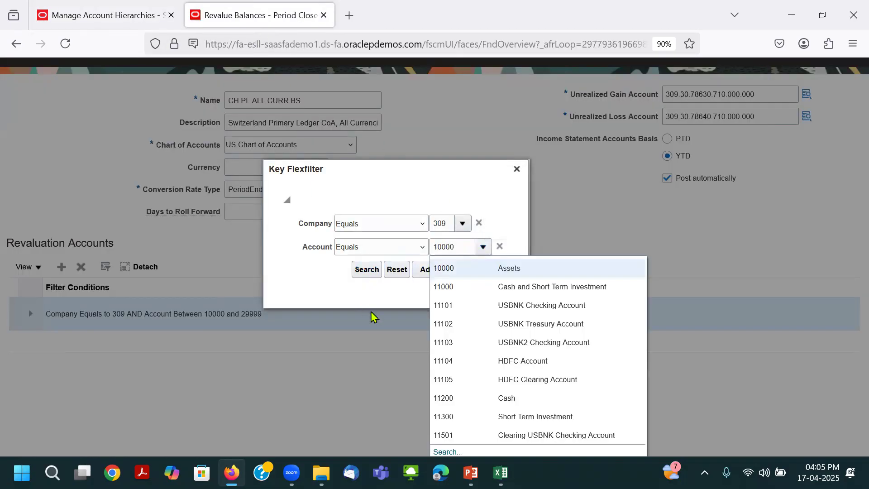
{"action": "scroll", "coordinate": [335, 281], "scroll_direction": "down", "scroll_amount": 1}
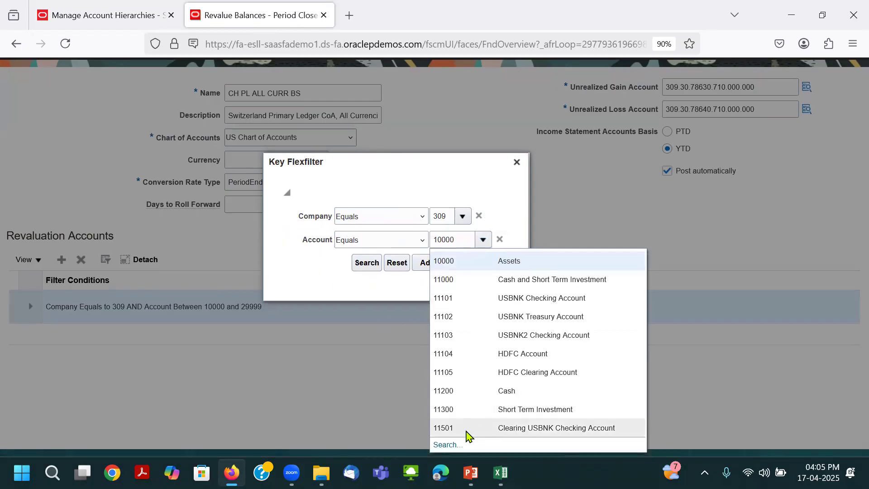
{"action": "left_click", "coordinate": [448, 446]}
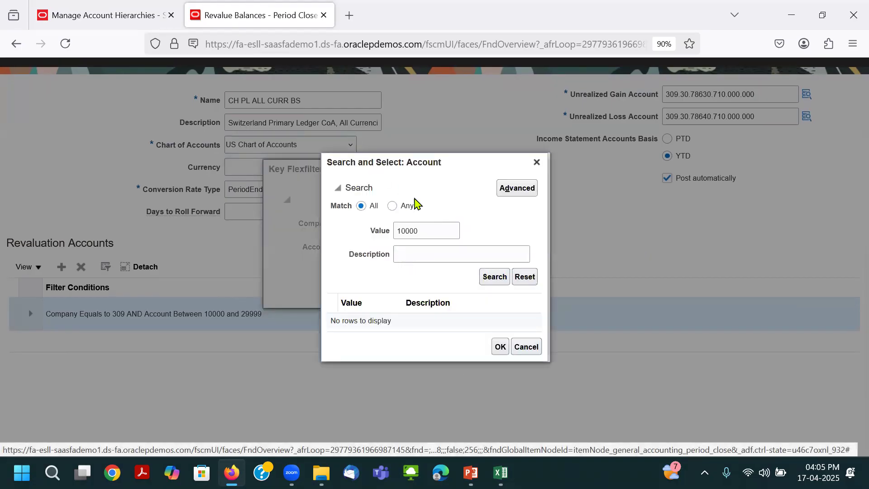
{"action": "double_click", "coordinate": [429, 230]}
{"action": "type", "text": "\\"}
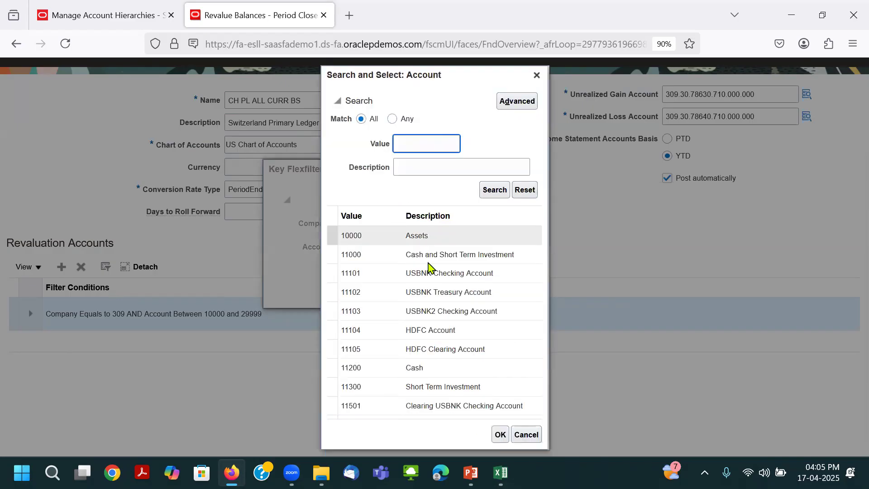
{"action": "scroll", "coordinate": [462, 340], "scroll_direction": "down", "scroll_amount": 5}
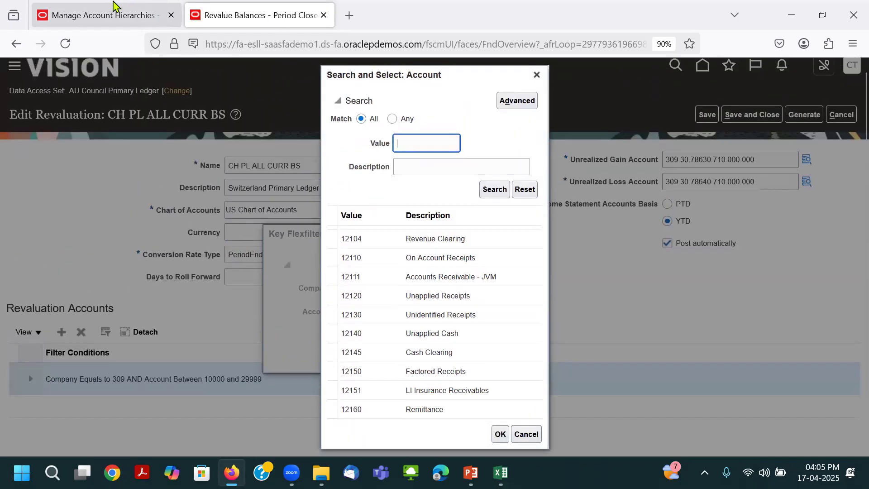
{"action": "left_click", "coordinate": [97, 15]}
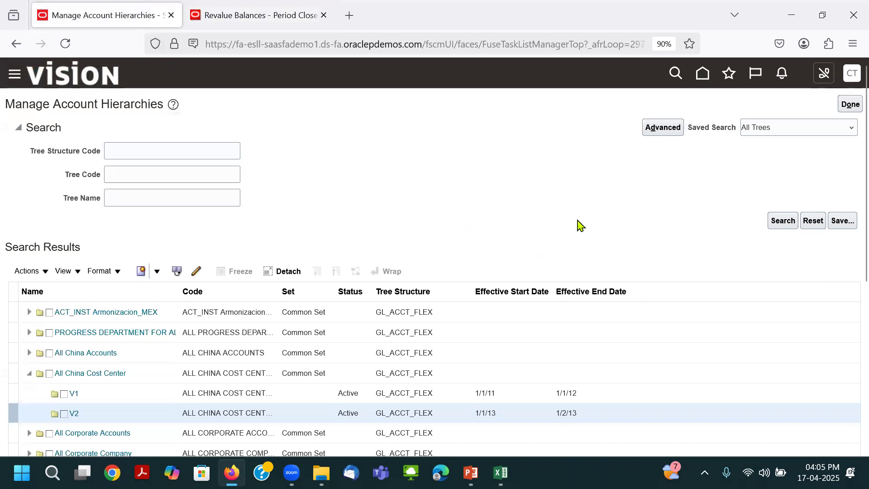
{"action": "left_click", "coordinate": [288, 8]}
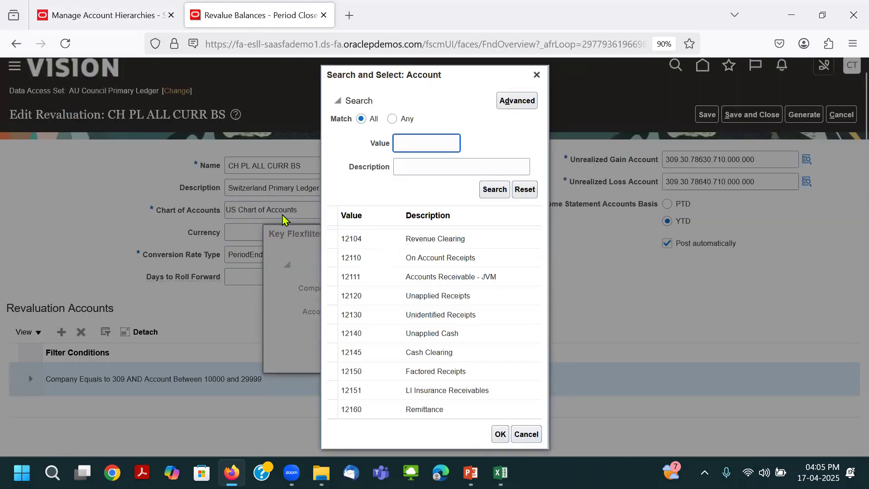
Collapse All China Cost Center in Manage Account Hierarchies, search tree names for C, CH and sw, and clear the name criterion.
{"action": "left_click", "coordinate": [136, 16]}
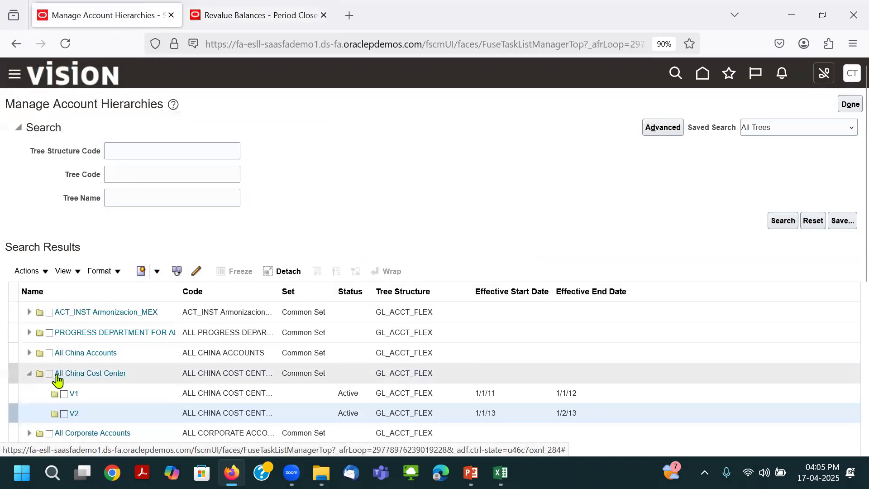
{"action": "left_click", "coordinate": [29, 374]}
{"action": "left_click", "coordinate": [135, 197]}
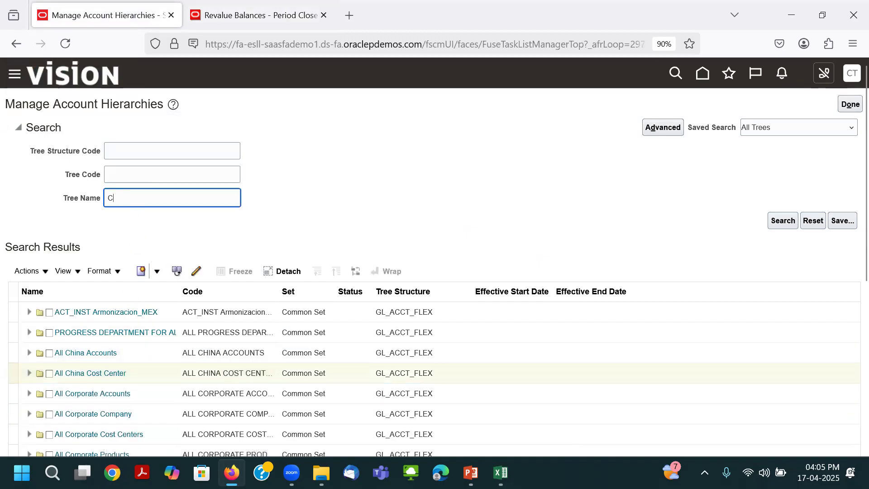
{"action": "type", "text": "C"}
{"action": "key", "text": "Return"}
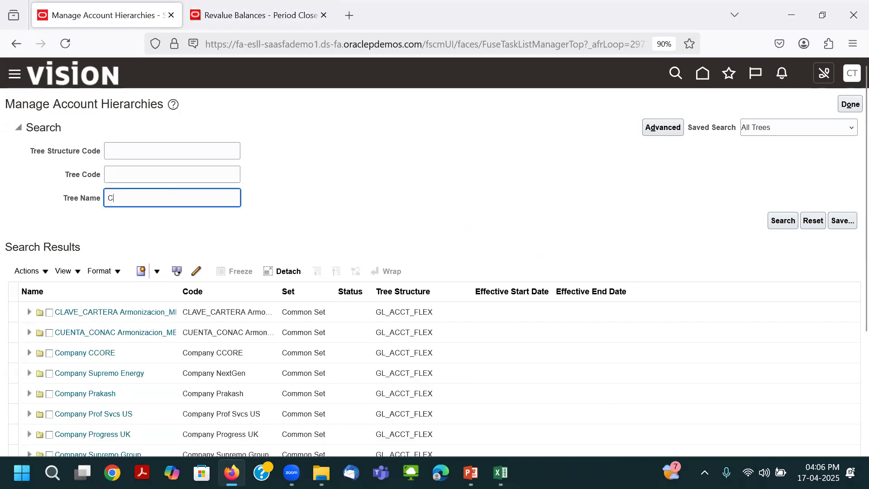
{"action": "type", "text": "H"}
{"action": "key", "text": "Return"}
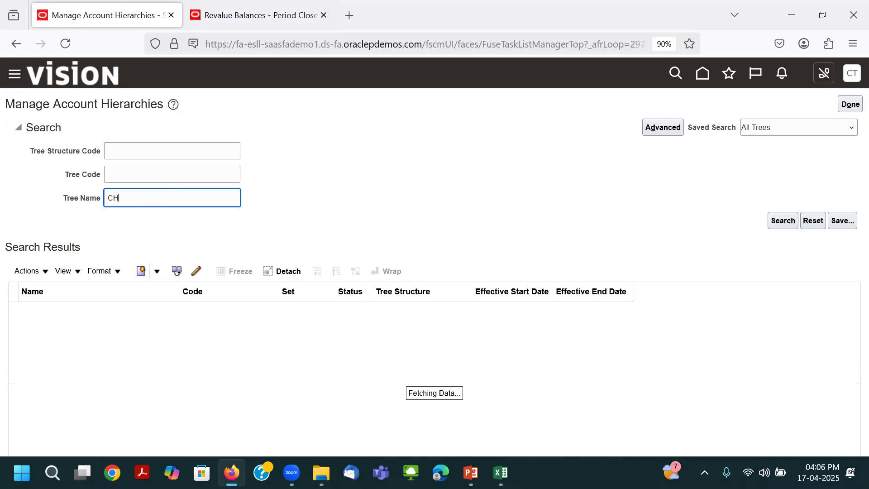
{"action": "key", "text": "ctrl+a"}
{"action": "key", "text": "BackSpace"}
{"action": "key", "text": "Return"}
{"action": "key", "text": "ctrl+a"}
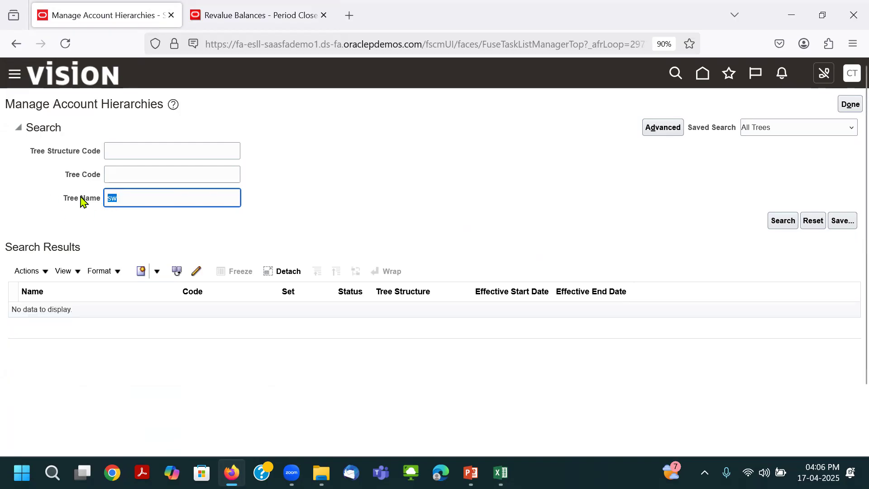
{"action": "key", "text": "BackSpace"}
{"action": "key", "text": "Return"}
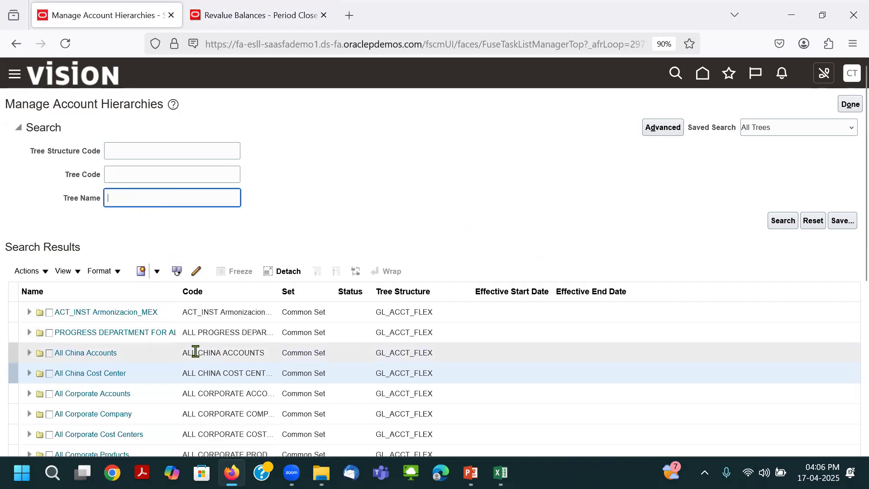
Look through the full list of account hierarchy trees for one suited to the revaluation's account filter.
{"action": "scroll", "coordinate": [397, 202], "scroll_direction": "down", "scroll_amount": 3}
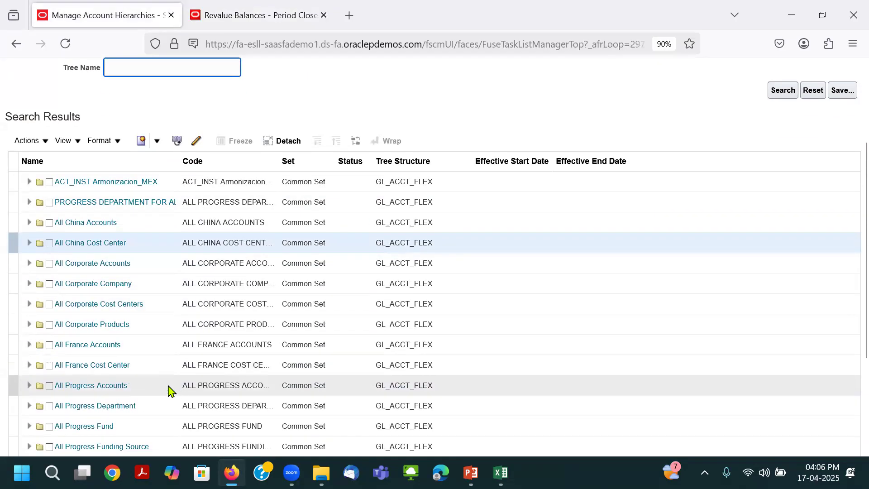
{"action": "scroll", "coordinate": [171, 390], "scroll_direction": "down", "scroll_amount": 2}
{"action": "scroll", "coordinate": [155, 423], "scroll_direction": "down", "scroll_amount": 5}
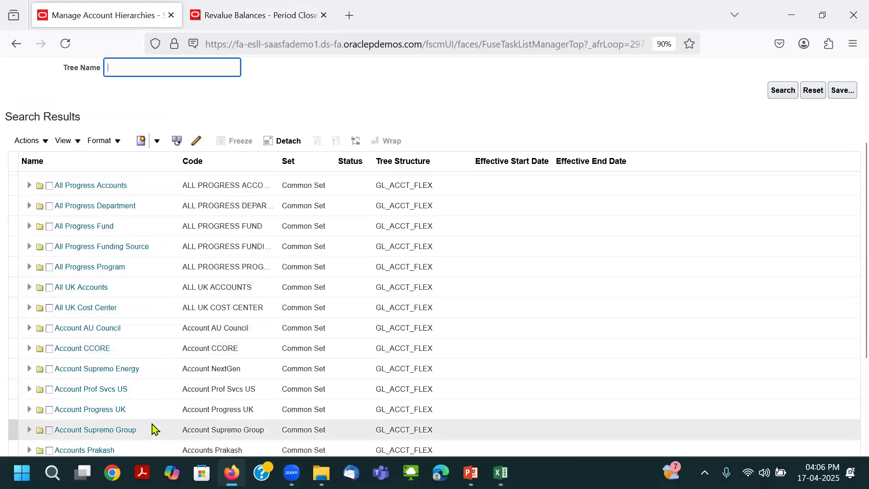
{"action": "scroll", "coordinate": [155, 429], "scroll_direction": "down", "scroll_amount": 4}
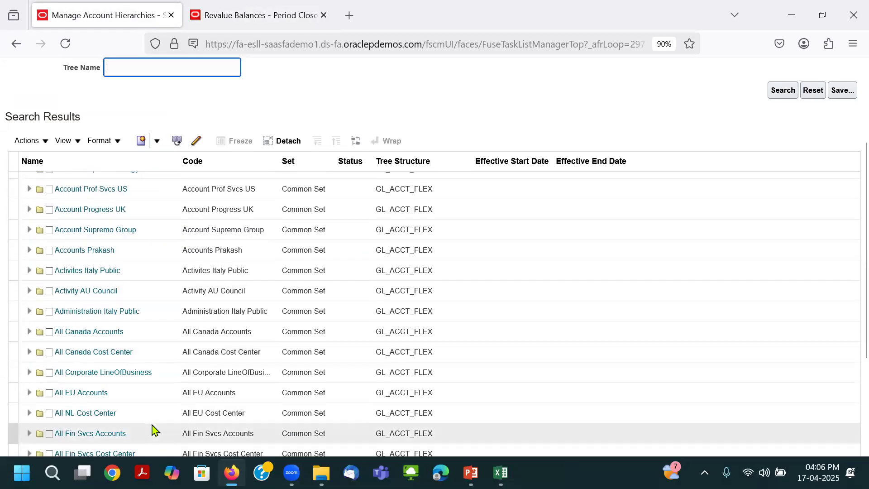
{"action": "scroll", "coordinate": [155, 429], "scroll_direction": "down", "scroll_amount": 8}
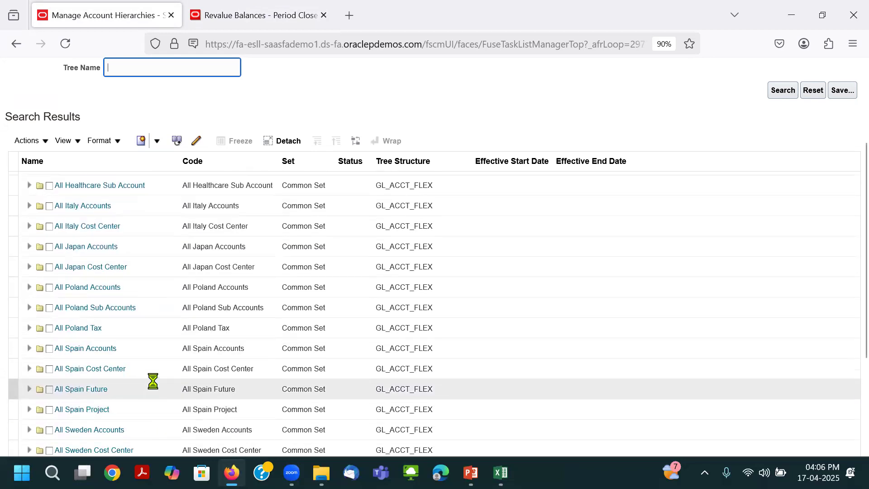
{"action": "scroll", "coordinate": [151, 385], "scroll_direction": "down", "scroll_amount": 5}
{"action": "scroll", "coordinate": [148, 416], "scroll_direction": "down", "scroll_amount": 6}
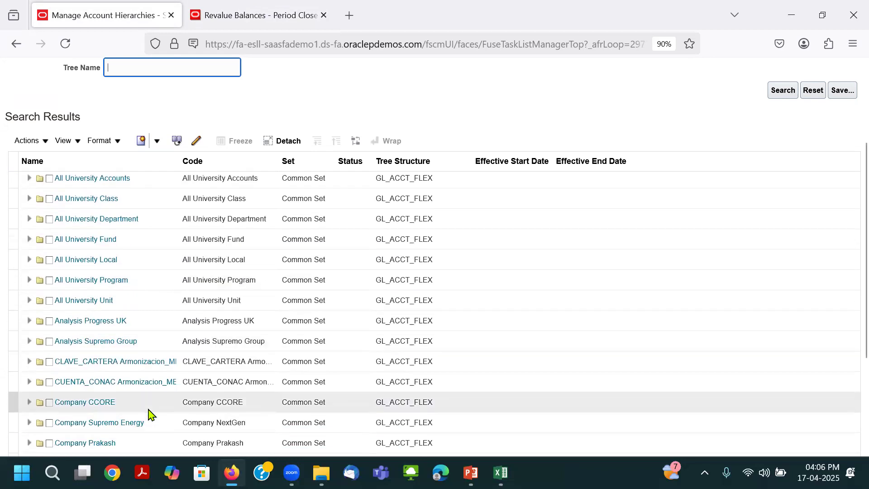
{"action": "scroll", "coordinate": [149, 388], "scroll_direction": "up", "scroll_amount": 14}
{"action": "scroll", "coordinate": [152, 385], "scroll_direction": "down", "scroll_amount": 5}
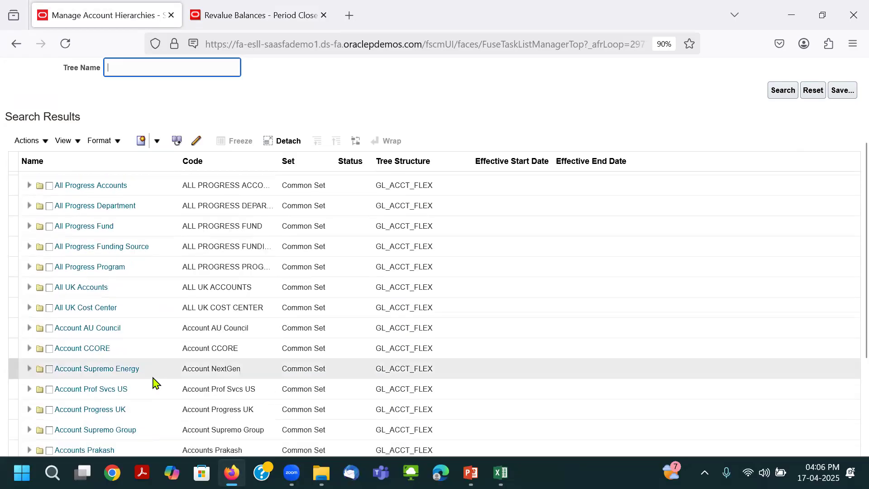
{"action": "scroll", "coordinate": [154, 381], "scroll_direction": "up", "scroll_amount": 10}
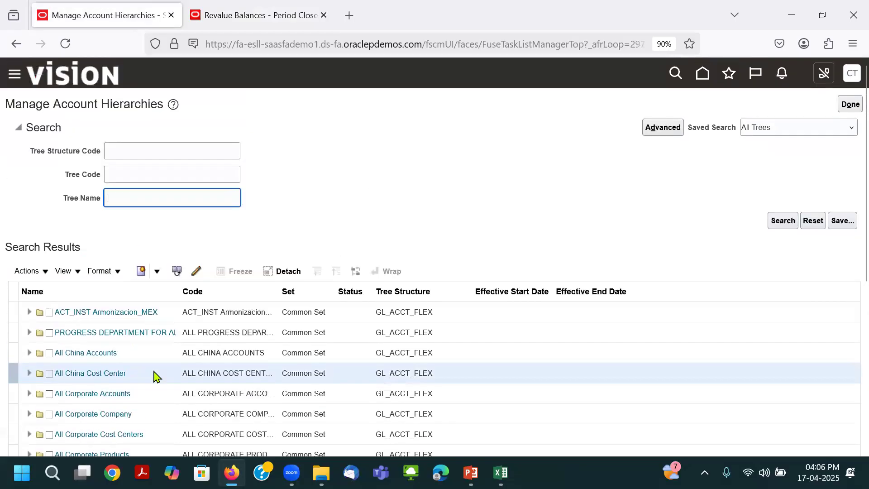
Expand the All China Accounts tree and open the hierarchy of its V1 version.
{"action": "left_click", "coordinate": [28, 353]}
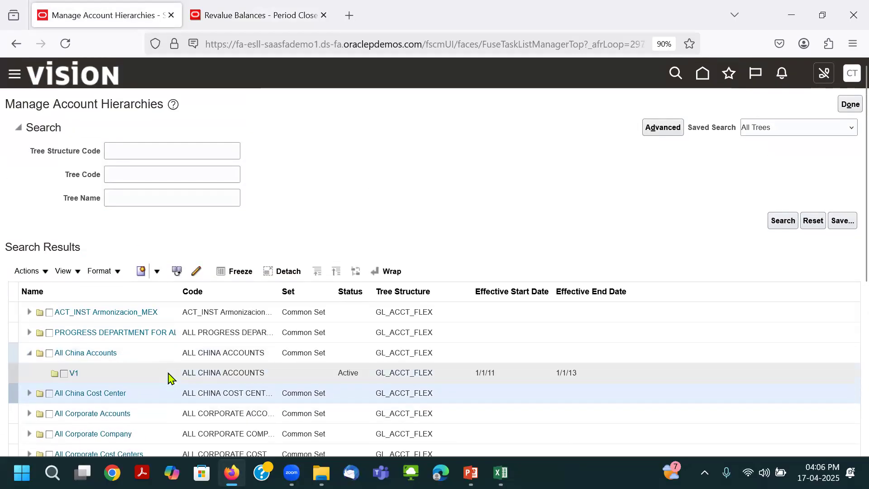
{"action": "left_click", "coordinate": [82, 377]}
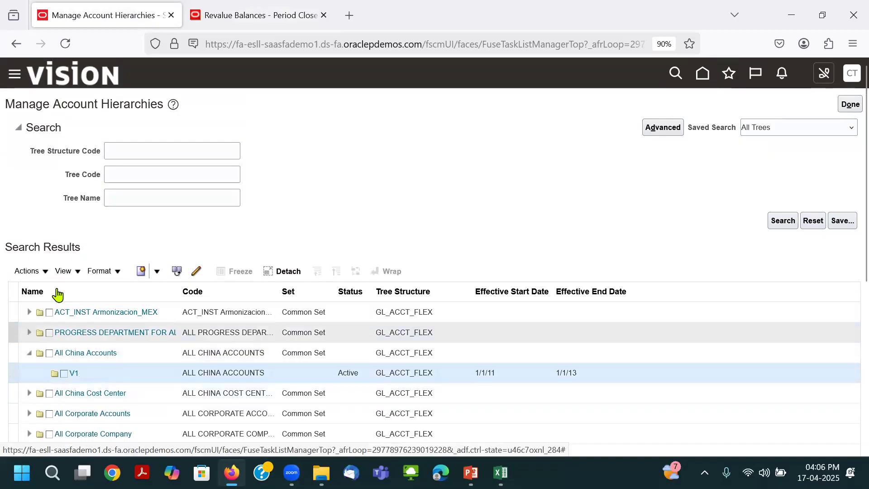
{"action": "left_click", "coordinate": [30, 271]}
{"action": "left_click", "coordinate": [51, 386]}
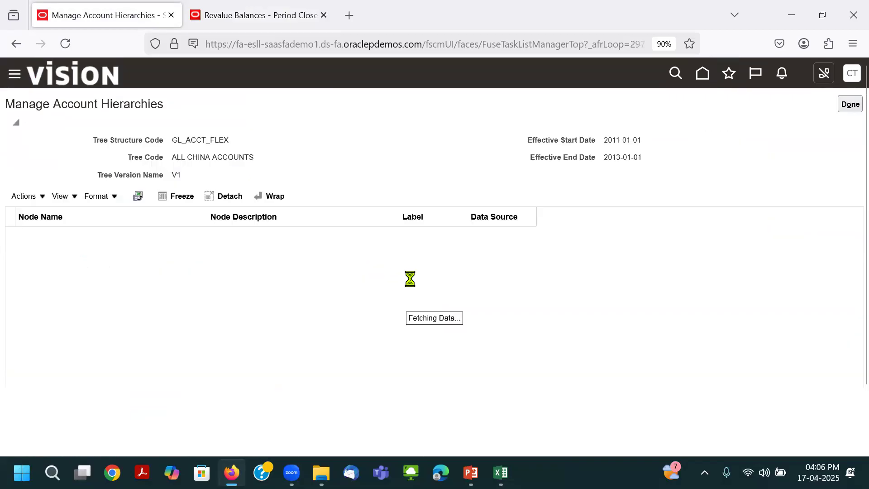
Examine the Assets and Liabilities parent nodes, expand Assets, and copy its node value 10000000.
{"action": "left_click", "coordinate": [41, 278]}
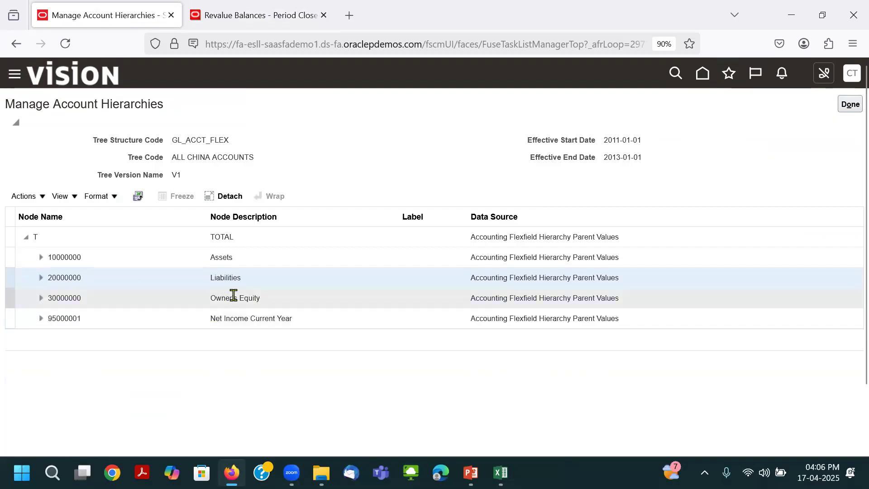
{"action": "left_click", "coordinate": [217, 257]}
{"action": "left_click", "coordinate": [226, 279]}
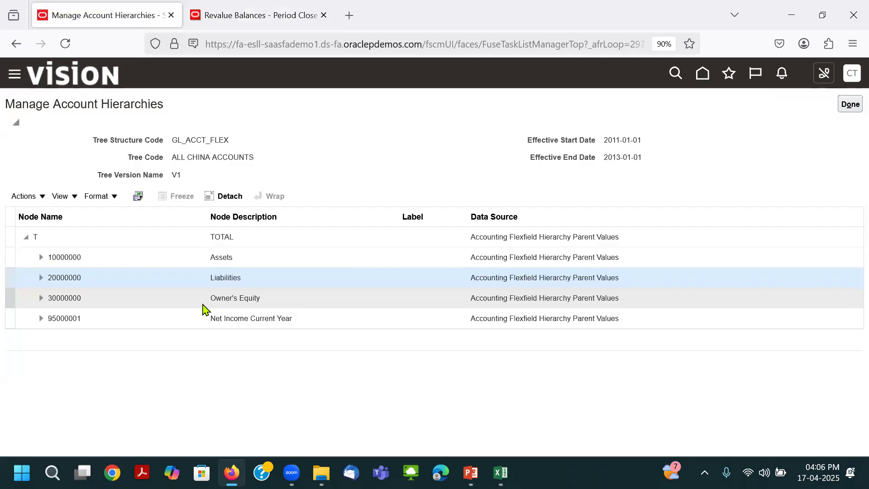
{"action": "left_click", "coordinate": [64, 256]}
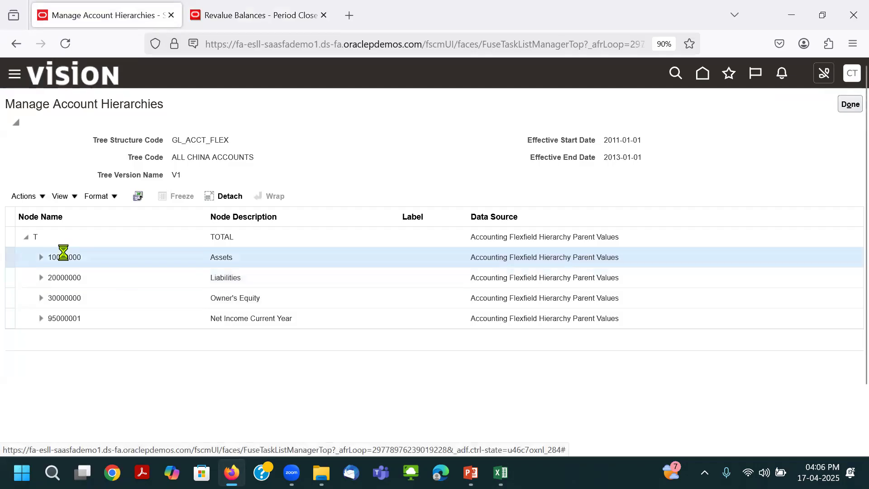
{"action": "left_click", "coordinate": [40, 257]}
{"action": "double_click", "coordinate": [68, 257]}
{"action": "key", "text": "ctrl+c"}
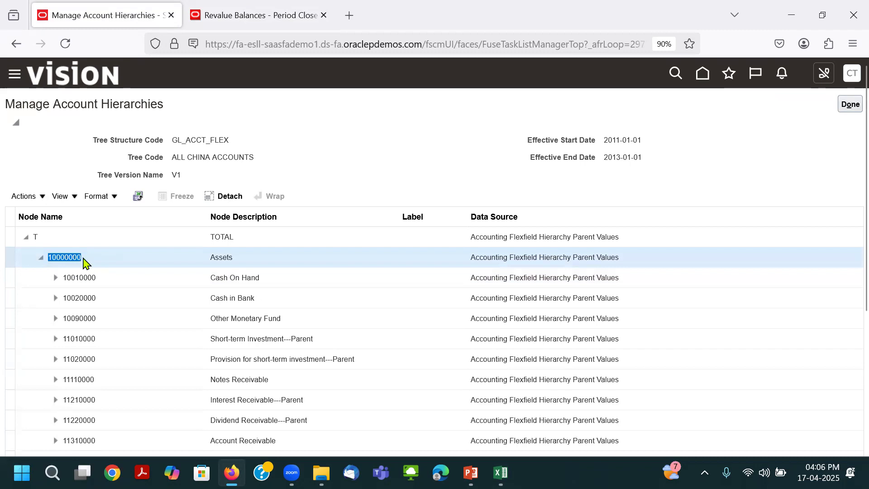
Search the revaluation's account values for 10000000, close the search, and enter 10000000 directly as the Account filter value.
{"action": "left_click", "coordinate": [256, 15]}
{"action": "key", "text": "ctrl+v"}
{"action": "left_click", "coordinate": [503, 194]}
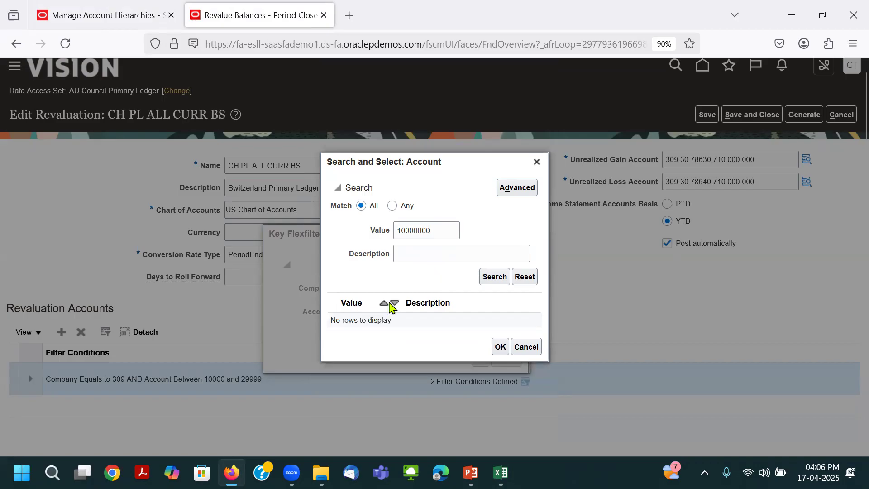
{"action": "left_click", "coordinate": [537, 161]}
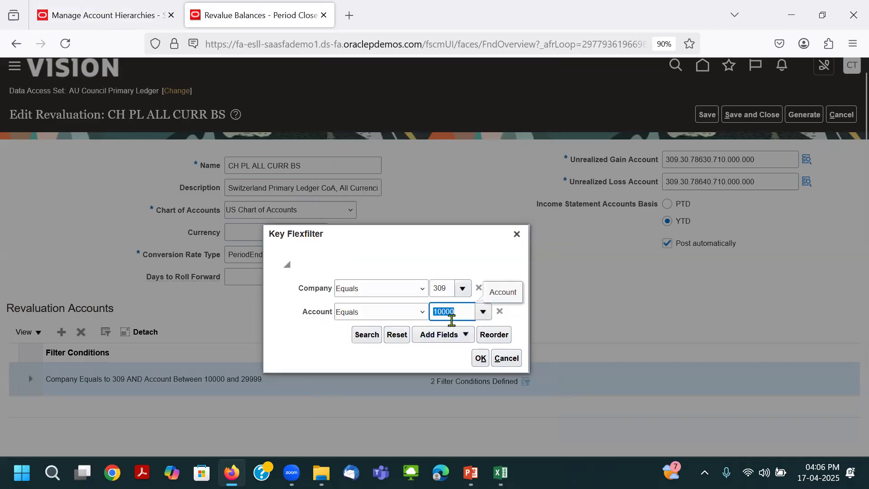
{"action": "key", "text": "ctrl+v"}
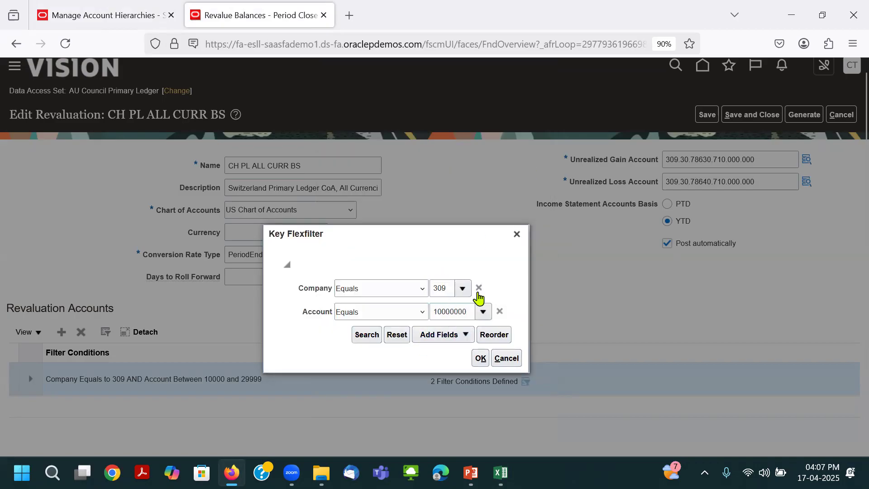
{"action": "double_click", "coordinate": [469, 312]}
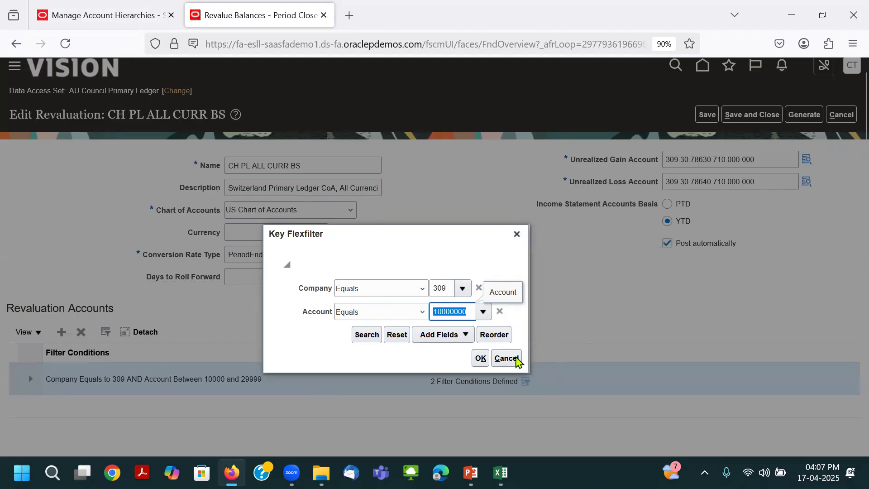
Discard the filter changes, cancel editing the CH PL ALL CURR BS revaluation, and leave Manage Revaluations.
{"action": "left_click", "coordinate": [506, 358]}
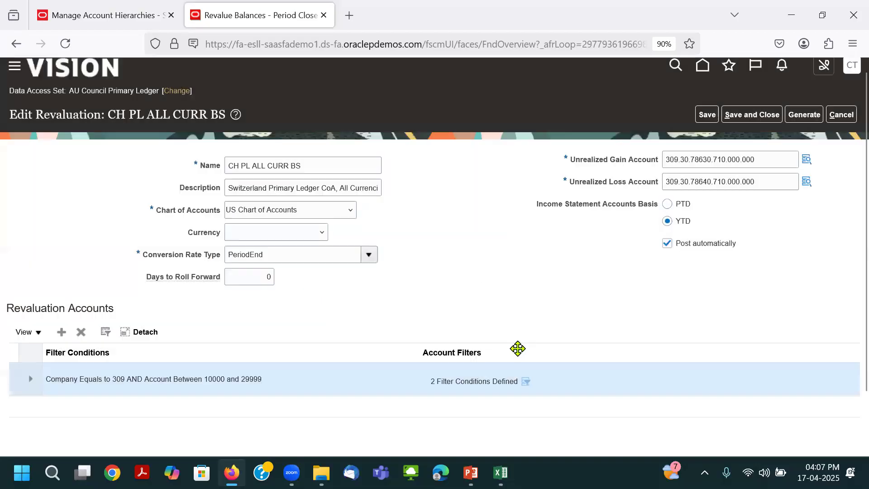
{"action": "left_click", "coordinate": [841, 115]}
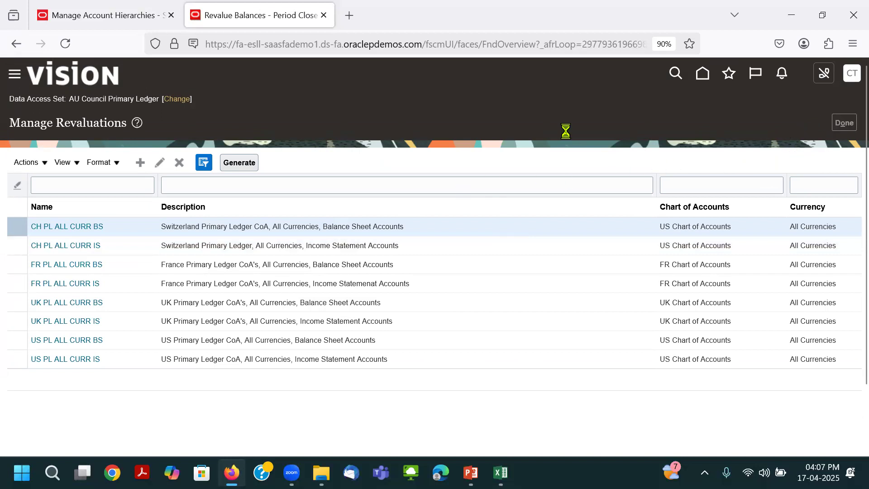
{"action": "left_click", "coordinate": [853, 77]}
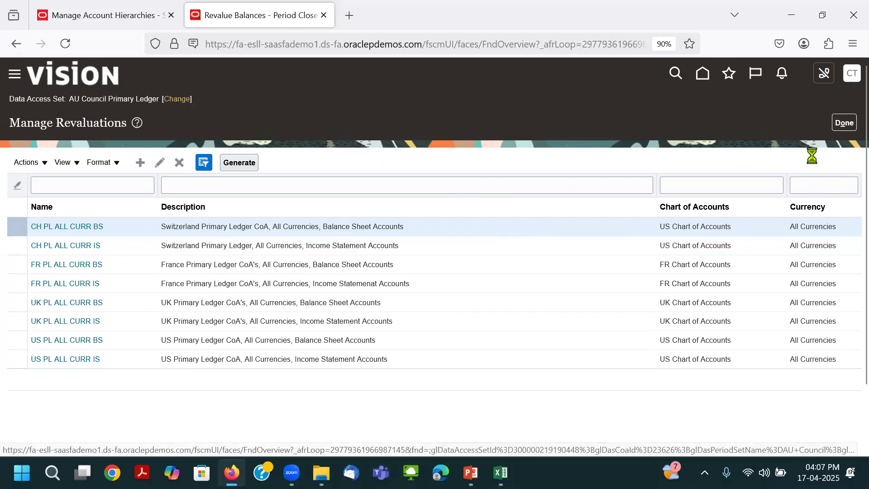
Go to the Financials setup, search its tasks for cross, and open Manage Cross-Validation Rules.
{"action": "left_click", "coordinate": [656, 260]}
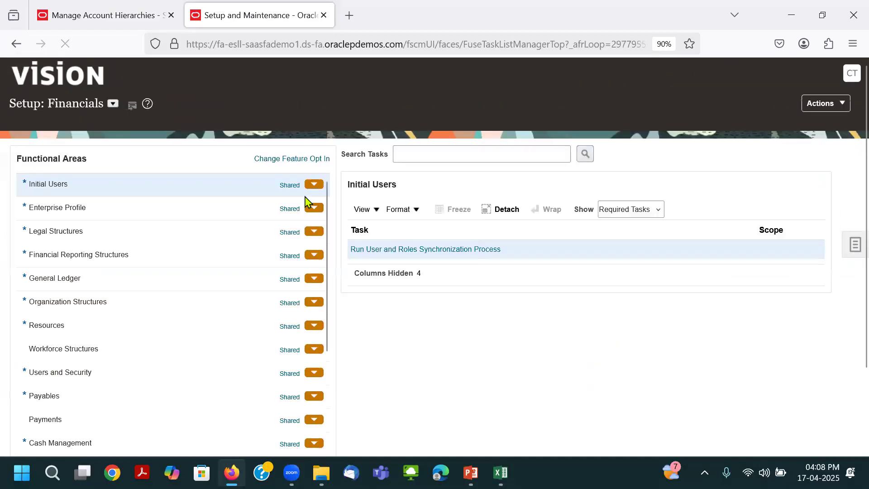
{"action": "left_click", "coordinate": [425, 156]}
{"action": "type", "text": "cross"}
{"action": "key", "text": "Return"}
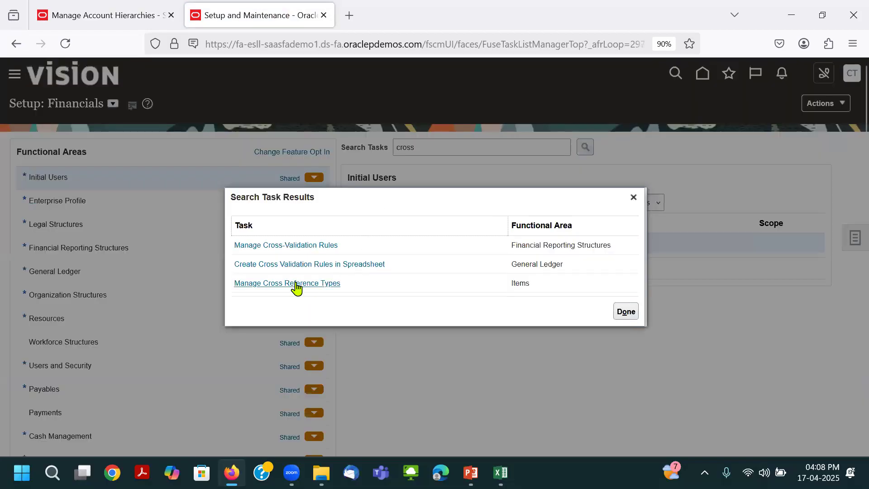
{"action": "left_click", "coordinate": [297, 251]}
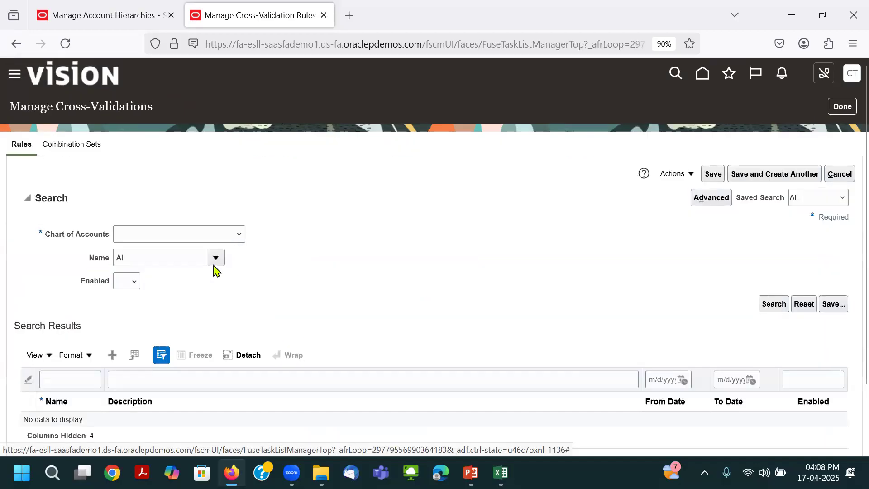
Search the cross-validation rules of the CN Chart of Accounts and set the Enabled criterion to Yes.
{"action": "scroll", "coordinate": [292, 305], "scroll_direction": "down", "scroll_amount": 2}
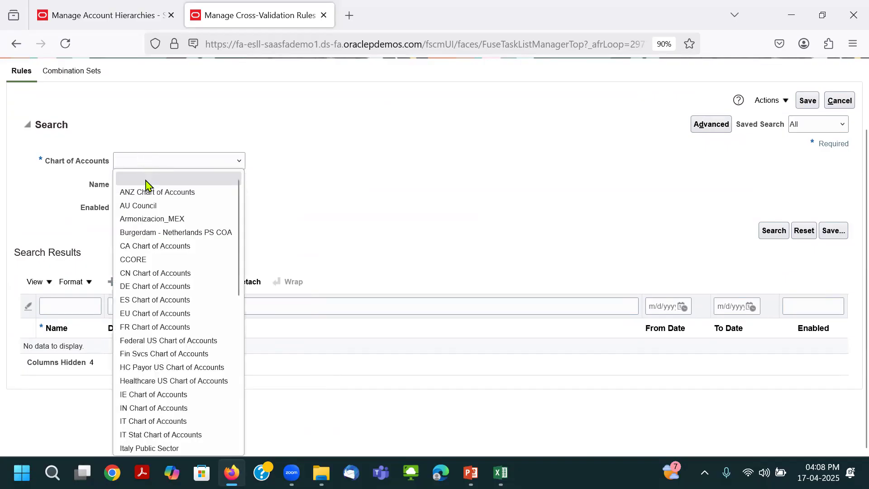
{"action": "left_click", "coordinate": [179, 273]}
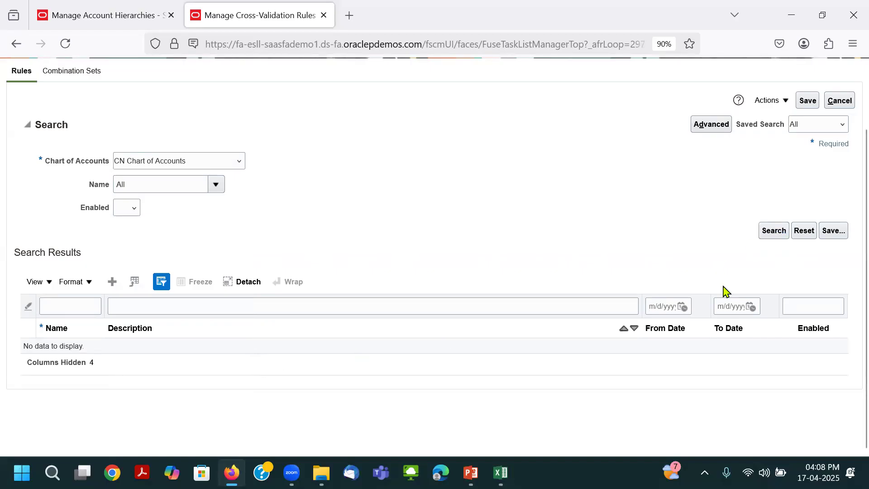
{"action": "left_click", "coordinate": [774, 229]}
{"action": "left_click", "coordinate": [126, 208]}
{"action": "left_click", "coordinate": [122, 252]}
Add a new cross-validation rule named CH ALL CC.
{"action": "left_click", "coordinate": [112, 281]}
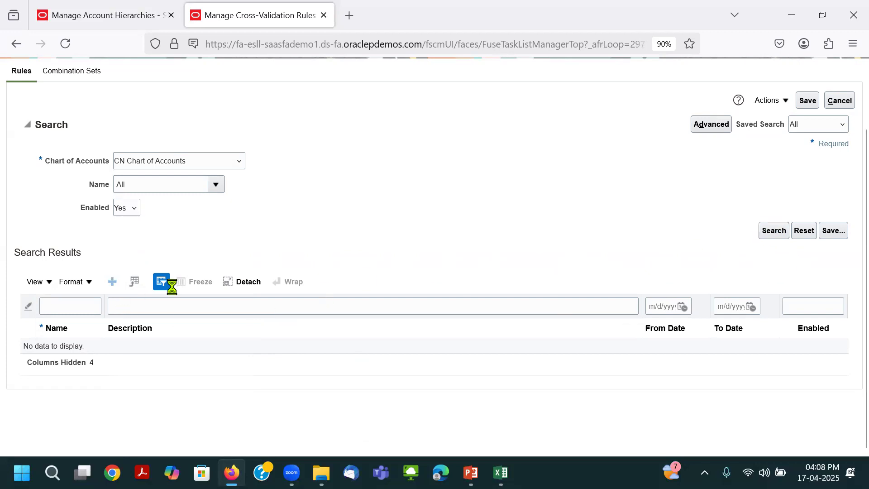
{"action": "left_click", "coordinate": [52, 352]}
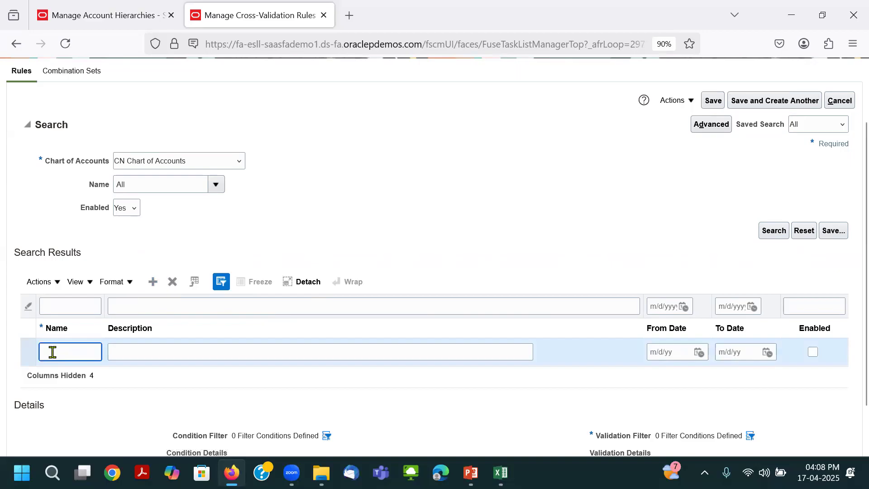
{"action": "type", "text": "CH ALL CC"}
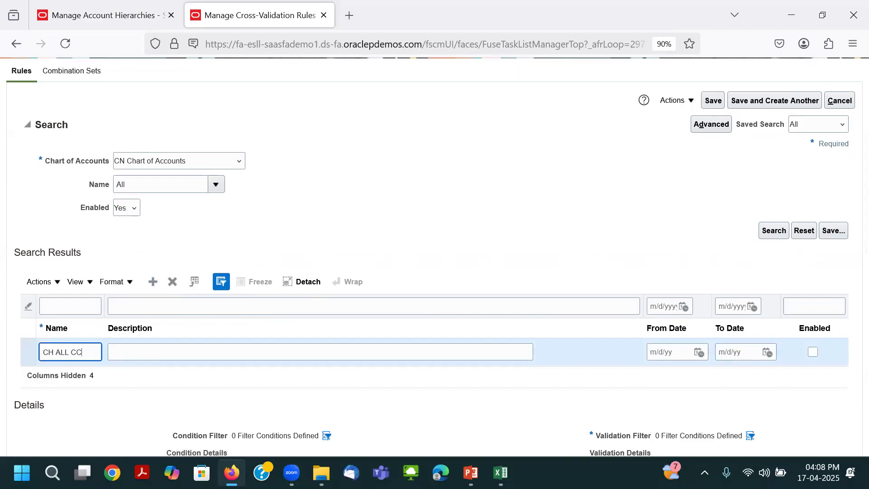
{"action": "key", "text": "Tab"}
{"action": "scroll", "coordinate": [232, 396], "scroll_direction": "down", "scroll_amount": 2}
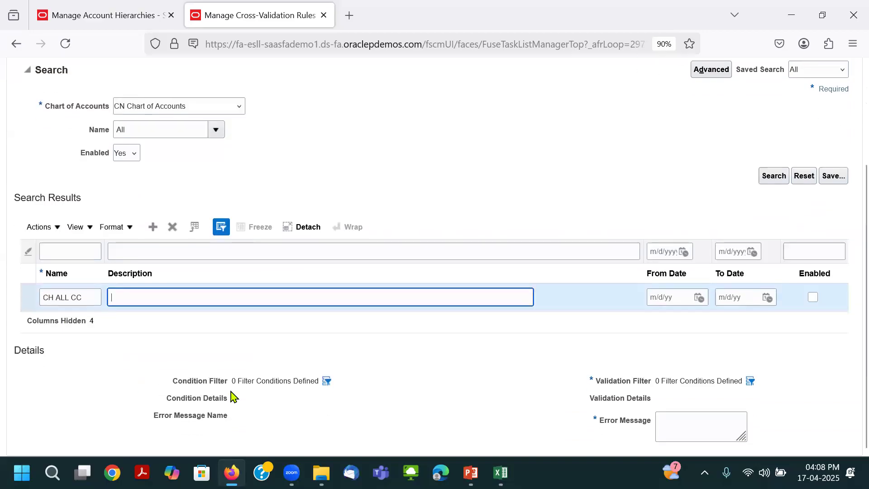
Add Company to the CH ALL CC rule's condition filter and set it to equal 100, North America.
{"action": "left_click", "coordinate": [326, 381]}
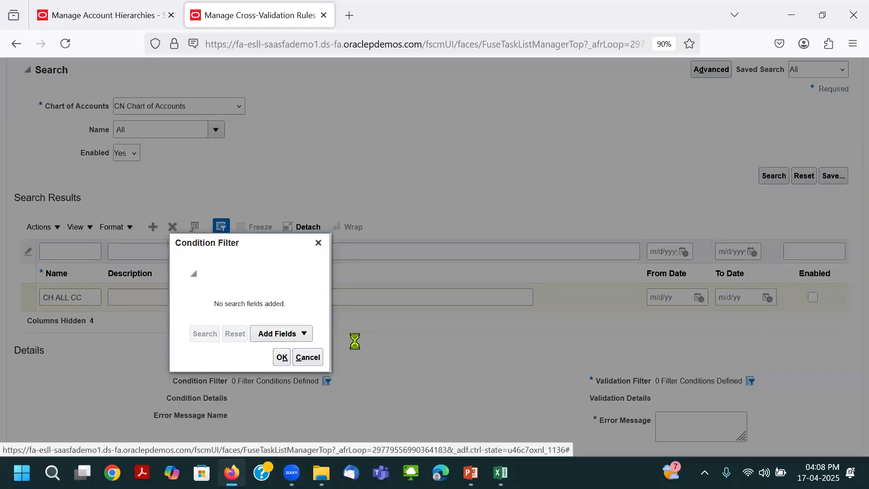
{"action": "left_click", "coordinate": [302, 335]}
{"action": "left_click", "coordinate": [300, 238]}
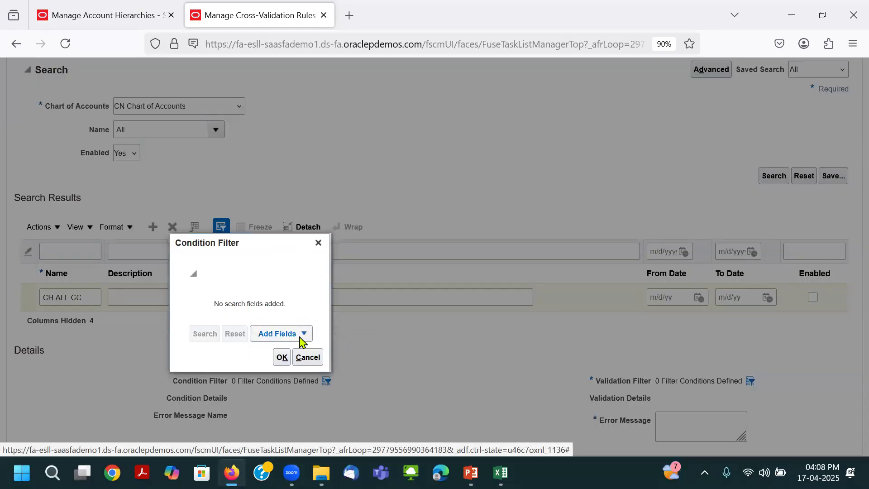
{"action": "left_click", "coordinate": [285, 311]}
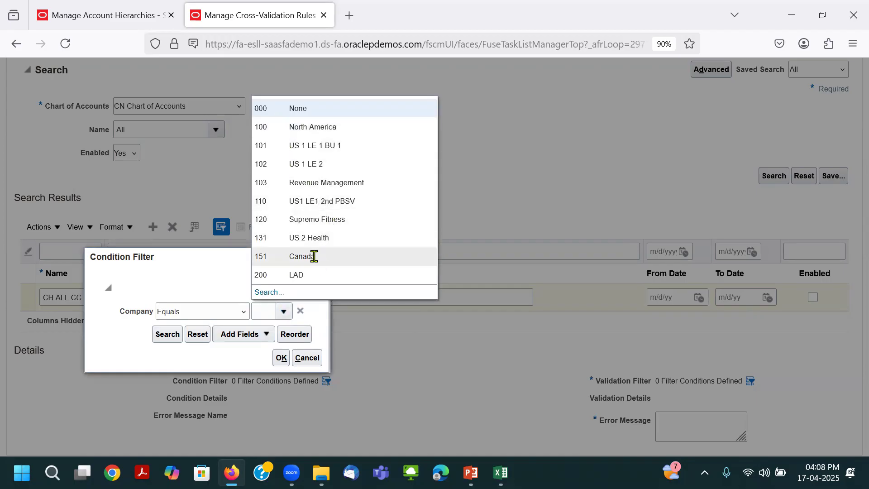
{"action": "left_click", "coordinate": [268, 295]}
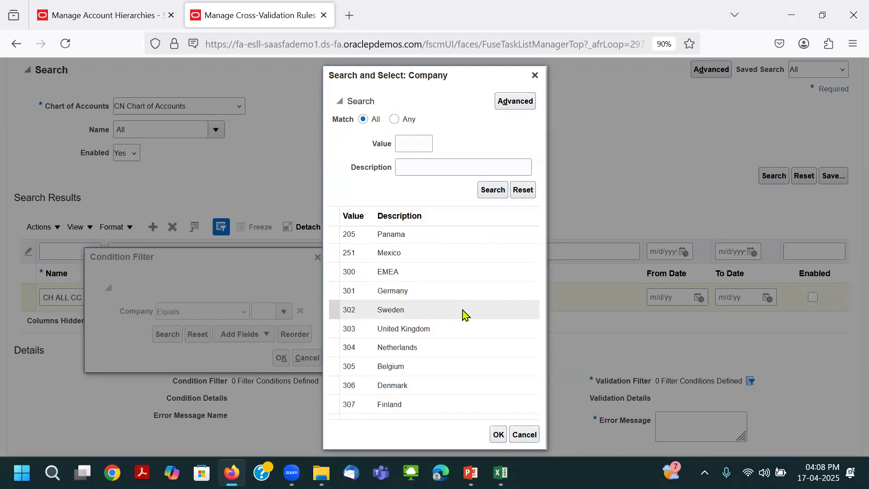
{"action": "scroll", "coordinate": [463, 313], "scroll_direction": "down", "scroll_amount": 6}
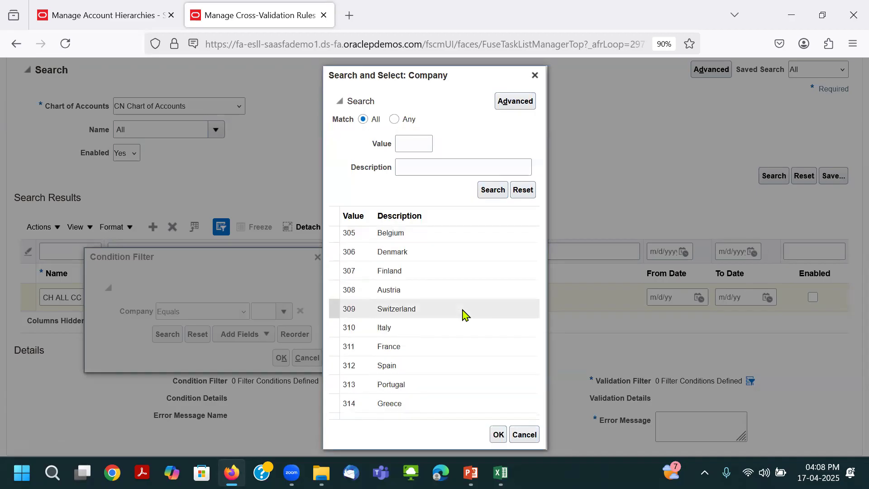
{"action": "scroll", "coordinate": [463, 312], "scroll_direction": "down", "scroll_amount": 6}
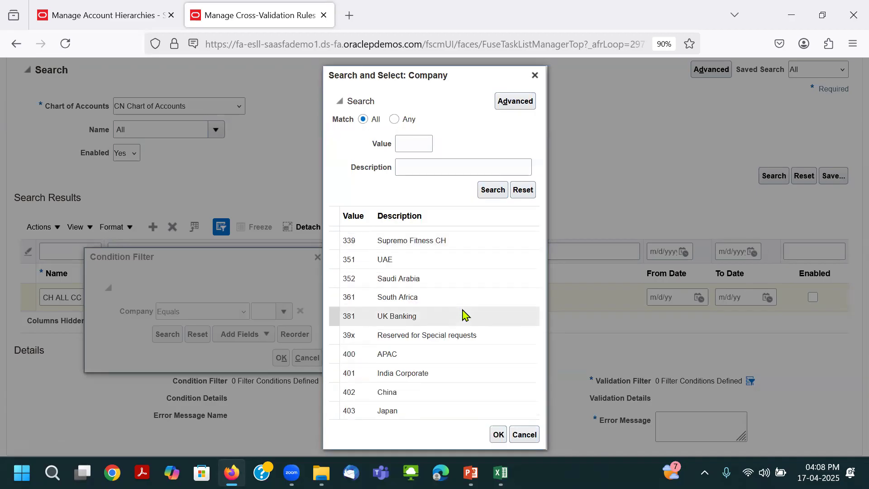
{"action": "scroll", "coordinate": [464, 313], "scroll_direction": "down", "scroll_amount": 3}
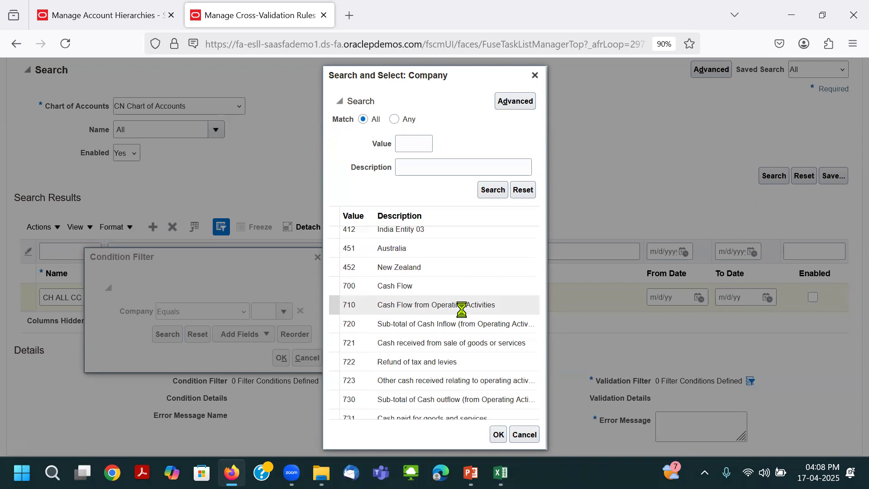
{"action": "scroll", "coordinate": [463, 314], "scroll_direction": "down", "scroll_amount": 10}
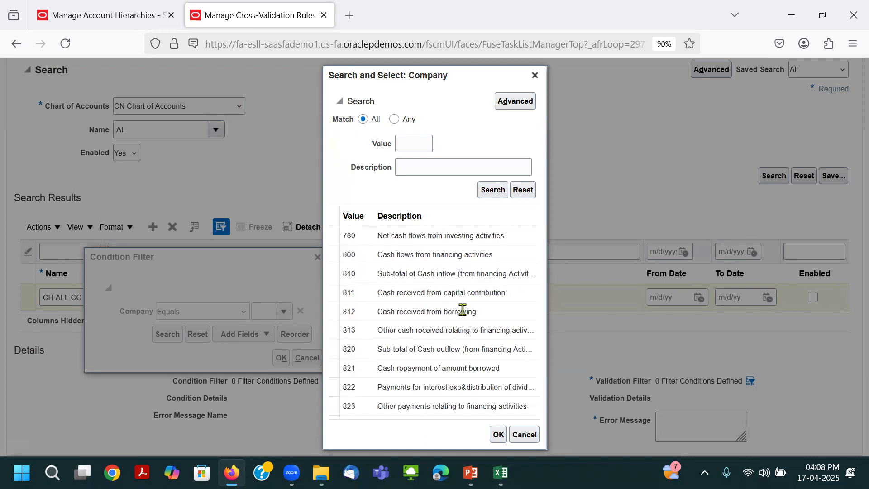
{"action": "scroll", "coordinate": [463, 312], "scroll_direction": "up", "scroll_amount": 15}
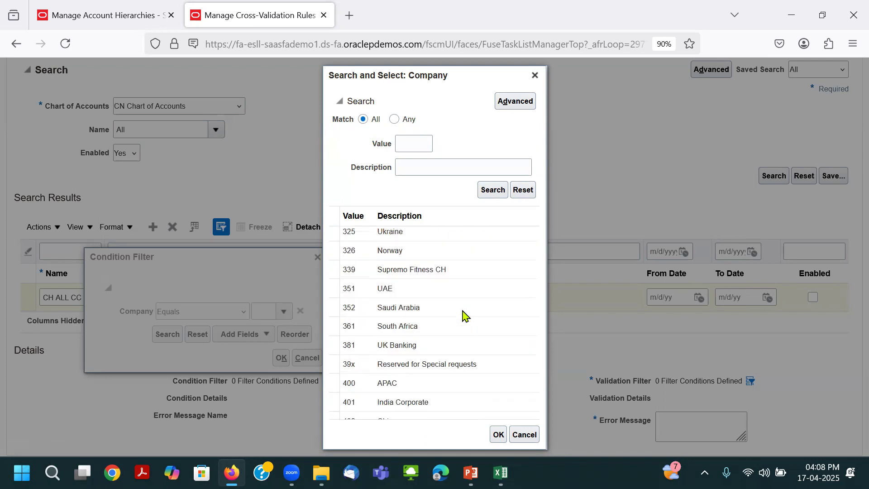
{"action": "scroll", "coordinate": [463, 314], "scroll_direction": "up", "scroll_amount": 10}
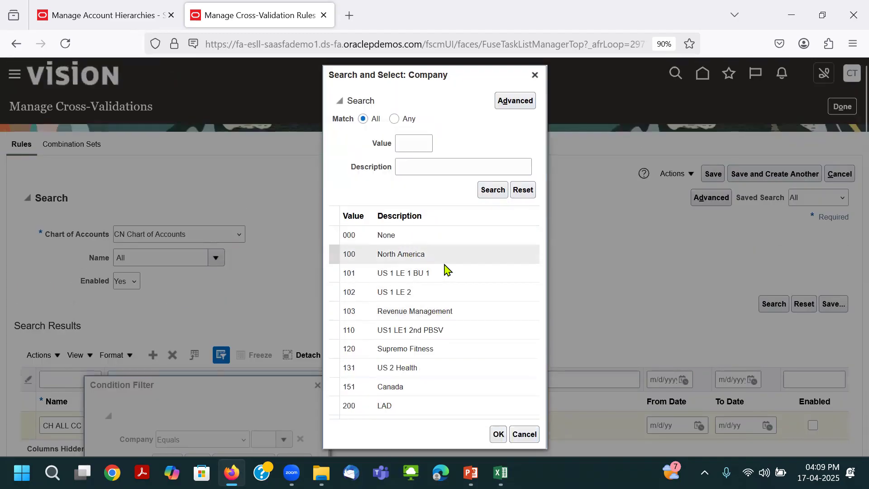
{"action": "double_click", "coordinate": [443, 260]}
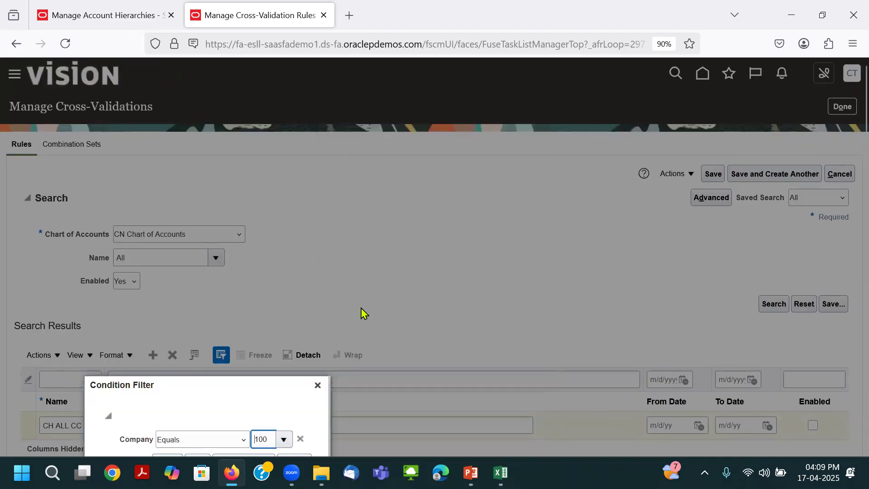
Add Cost Center equal to parent value T, TOTAL, to the condition filter and accept the filter.
{"action": "scroll", "coordinate": [272, 350], "scroll_direction": "down", "scroll_amount": 3}
{"action": "left_click", "coordinate": [266, 334]}
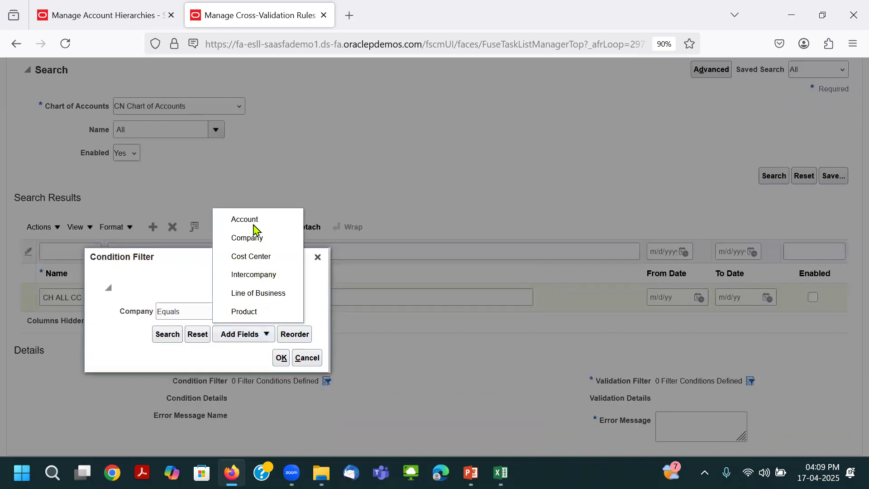
{"action": "left_click", "coordinate": [253, 257]}
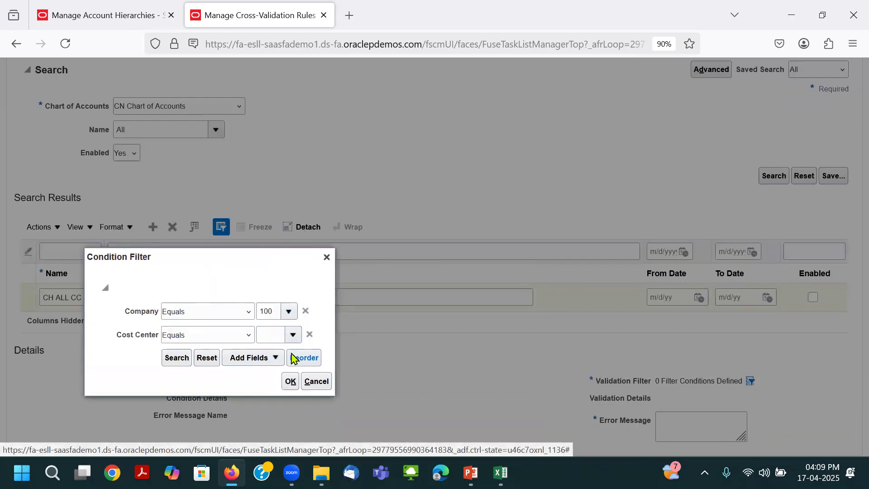
{"action": "left_click", "coordinate": [284, 311]}
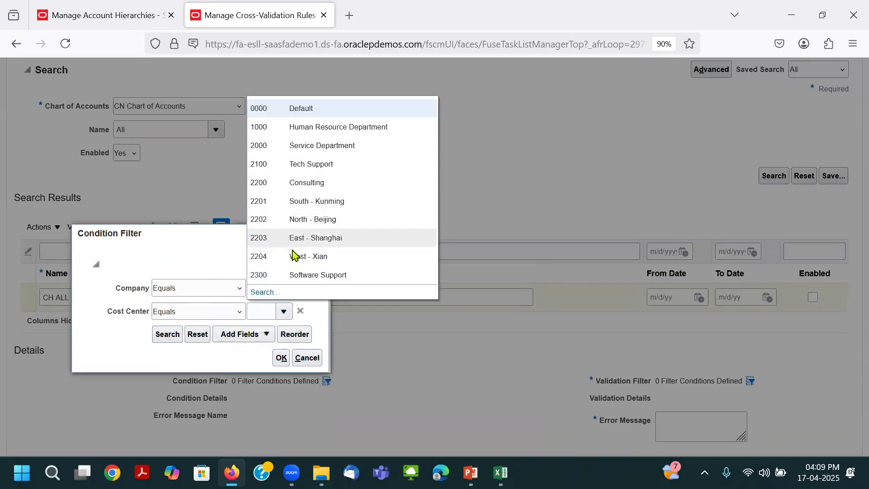
{"action": "left_click", "coordinate": [262, 293]}
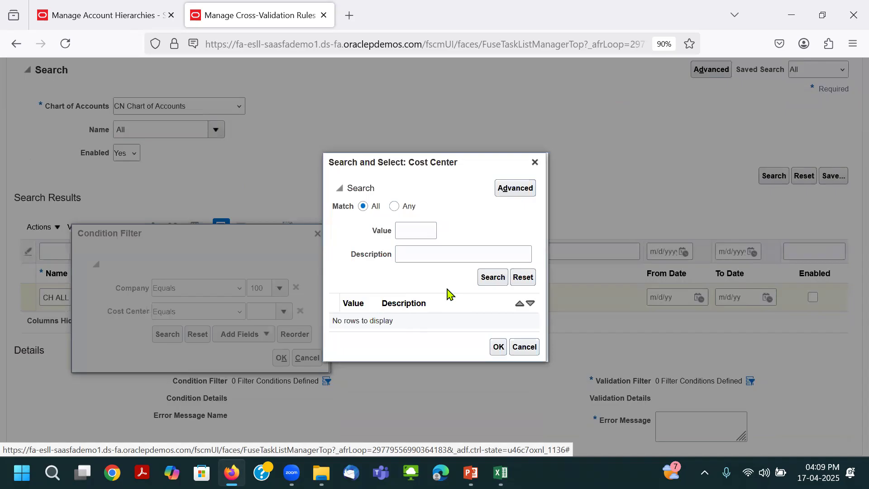
{"action": "scroll", "coordinate": [415, 340], "scroll_direction": "down", "scroll_amount": 15}
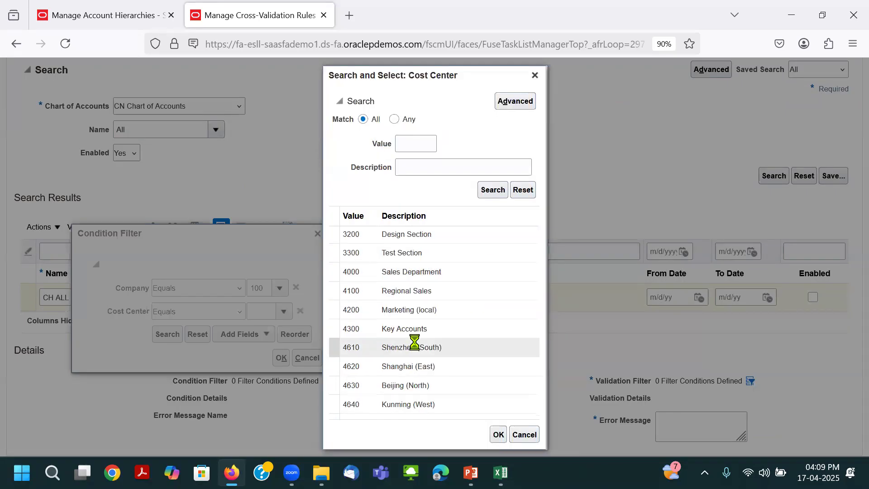
{"action": "scroll", "coordinate": [415, 342], "scroll_direction": "down", "scroll_amount": 5}
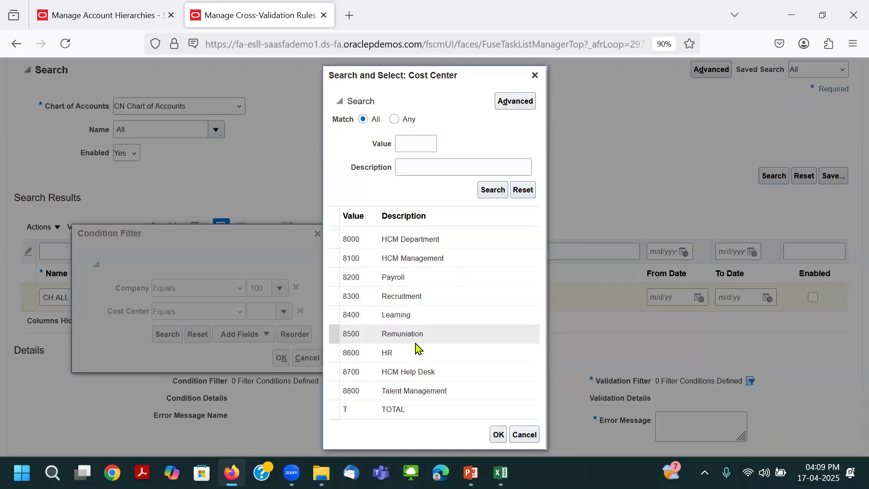
{"action": "double_click", "coordinate": [402, 407]}
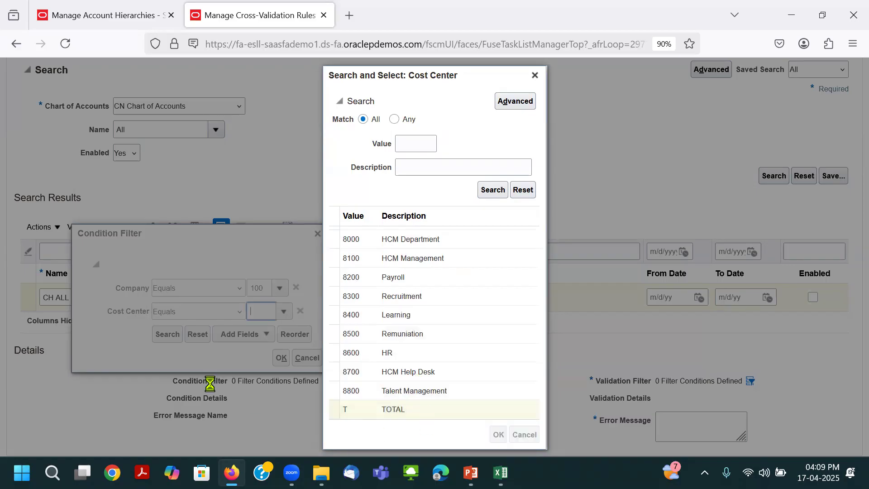
{"action": "double_click", "coordinate": [251, 310]}
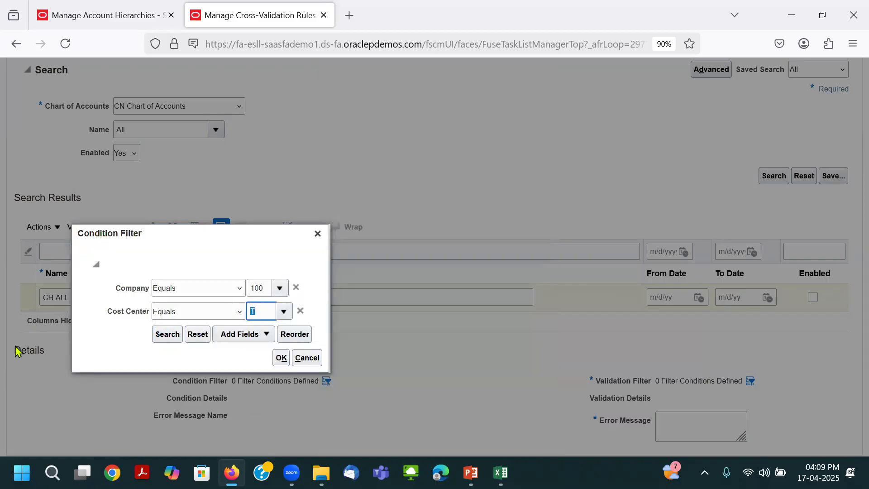
{"action": "left_click", "coordinate": [281, 358]}
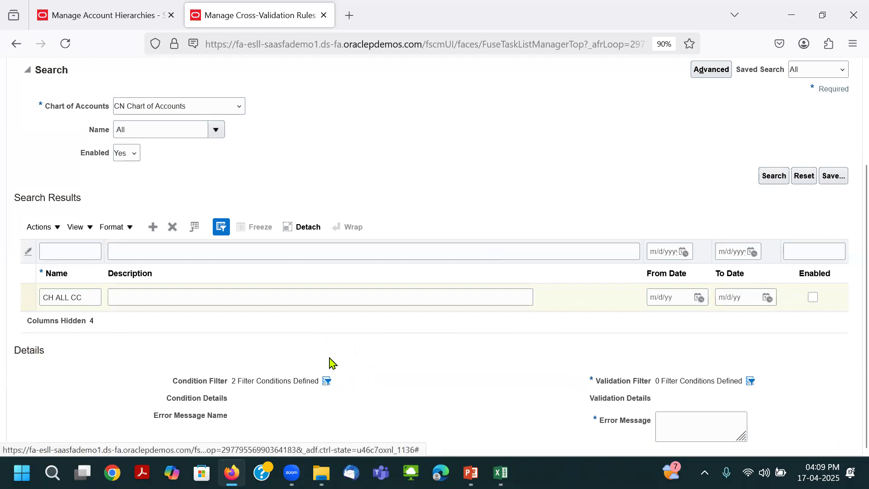
Reopen the condition filter and compare its Cost Center value T with the T node in the All China Accounts hierarchy.
{"action": "left_click", "coordinate": [327, 383]}
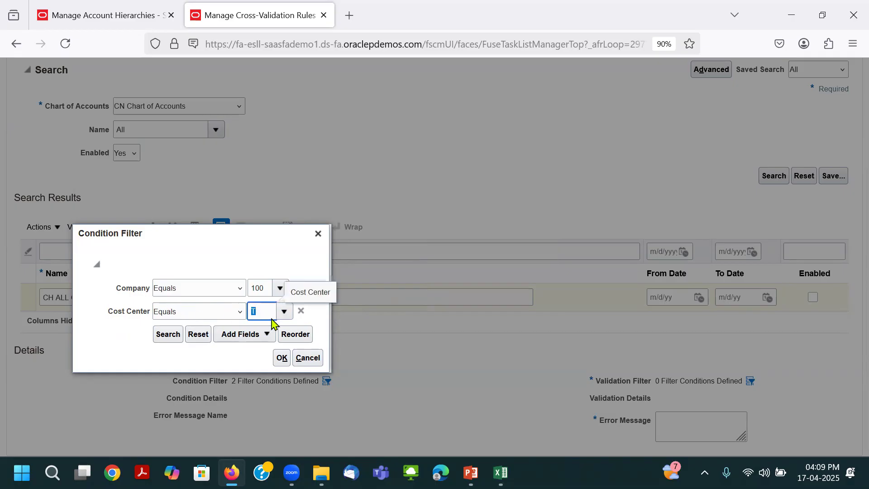
{"action": "left_click", "coordinate": [101, 14]}
{"action": "left_click", "coordinate": [52, 240]}
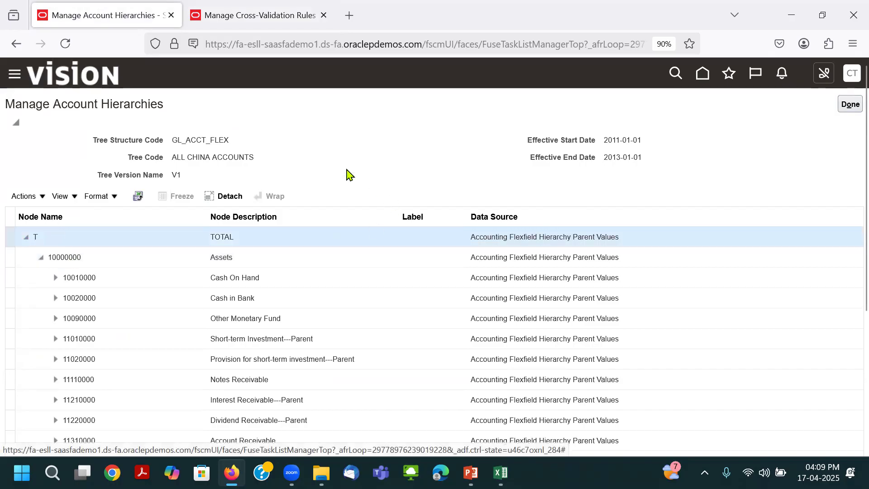
{"action": "left_click", "coordinate": [273, 14]}
{"action": "scroll", "coordinate": [658, 261], "scroll_direction": "up", "scroll_amount": 3}
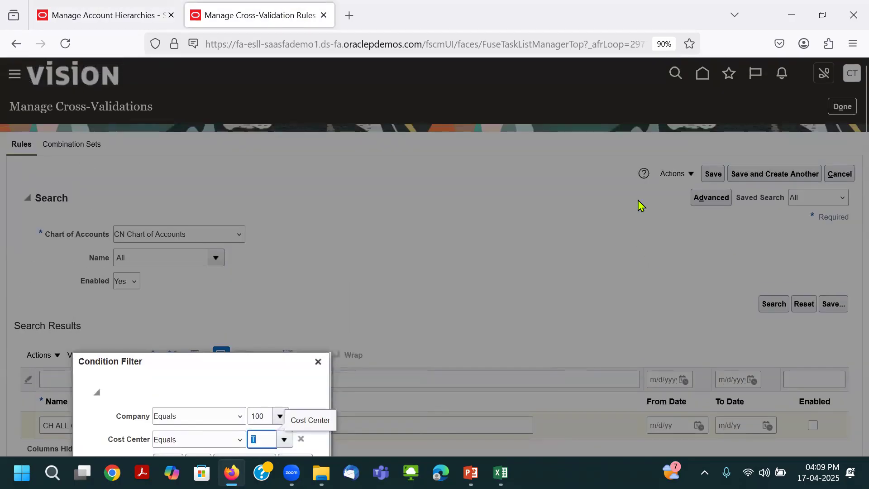
Open version V2 of the All China Cost Center tree and examine its T node and the 2000 Service Department parent node.
{"action": "left_click", "coordinate": [149, 17]}
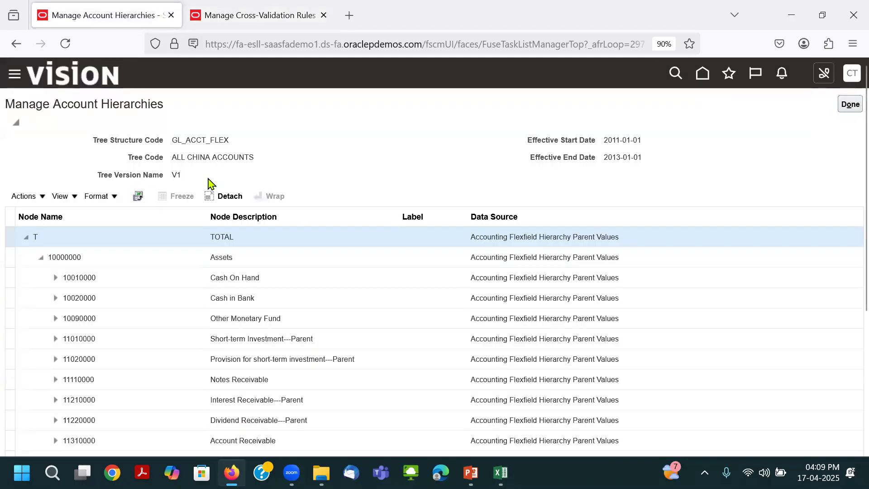
{"action": "left_click", "coordinate": [849, 104]}
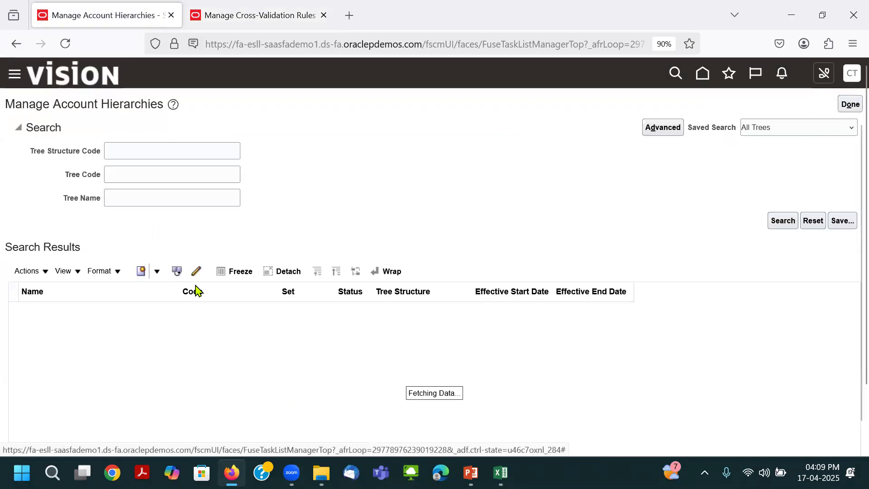
{"action": "left_click", "coordinate": [29, 393]}
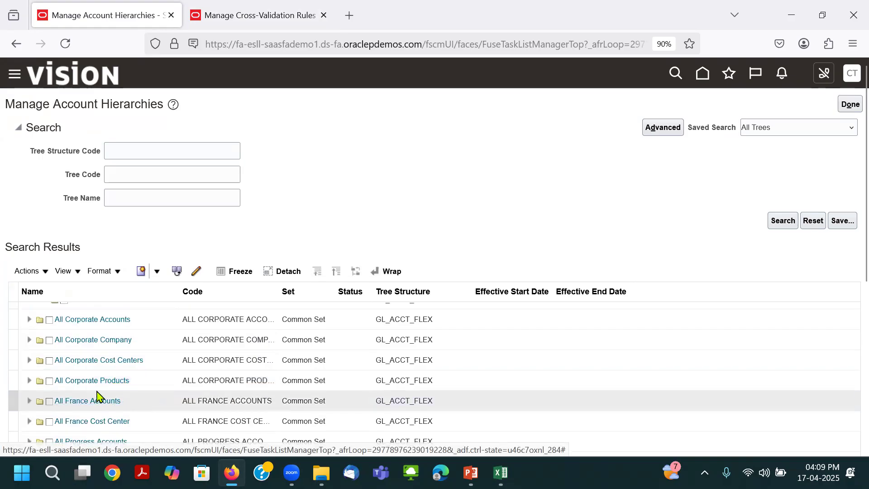
{"action": "left_click", "coordinate": [107, 430]}
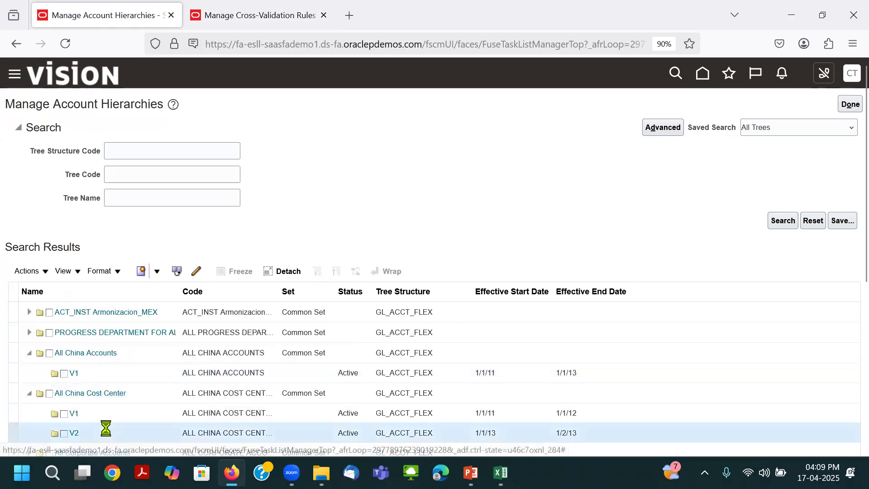
{"action": "left_click", "coordinate": [43, 272]}
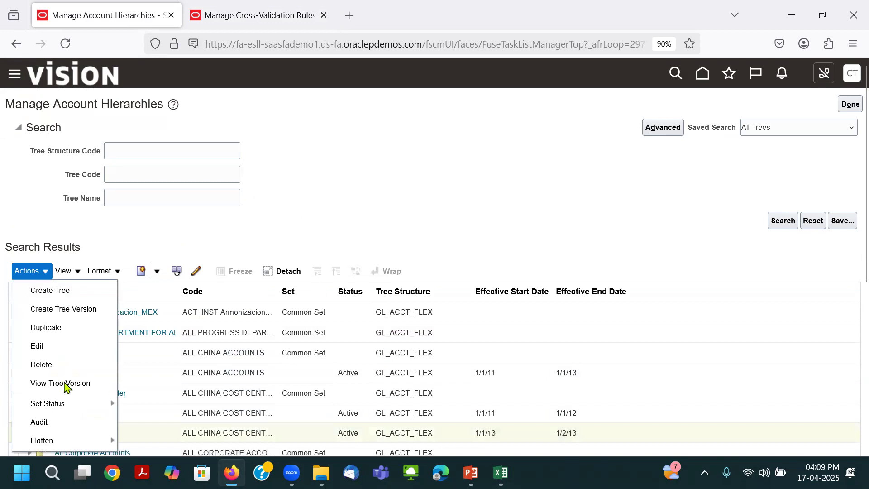
{"action": "left_click", "coordinate": [64, 384]}
{"action": "scroll", "coordinate": [56, 247], "scroll_direction": "down", "scroll_amount": 3}
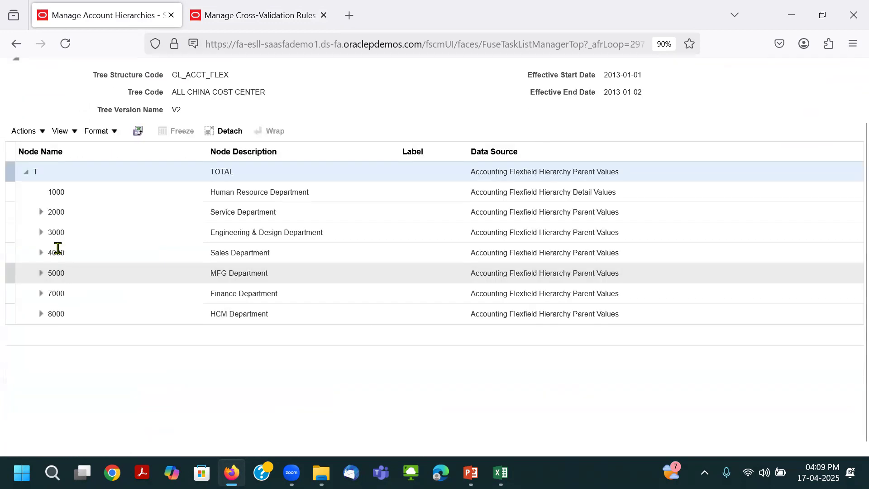
{"action": "left_click", "coordinate": [89, 214]}
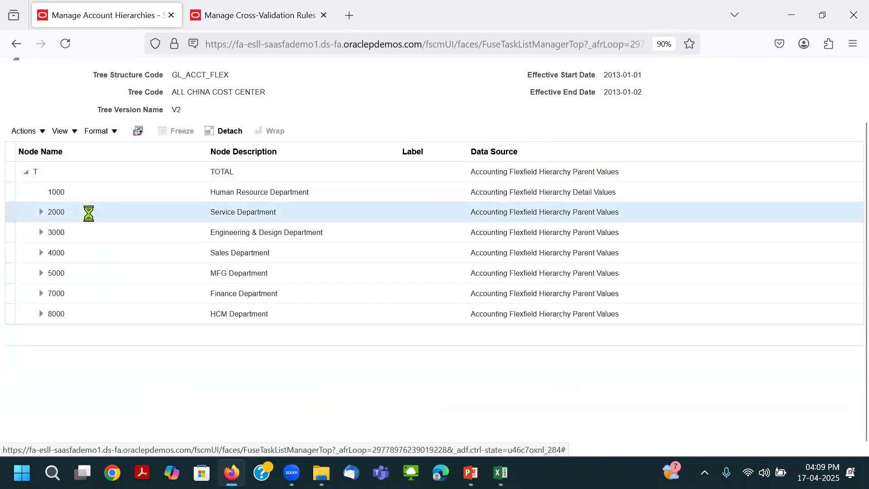
Set the condition filter's Cost Center to parent value 2000, comparing it with the Service Department node and its children in the All China Cost Center hierarchy.
{"action": "left_click", "coordinate": [231, 15]}
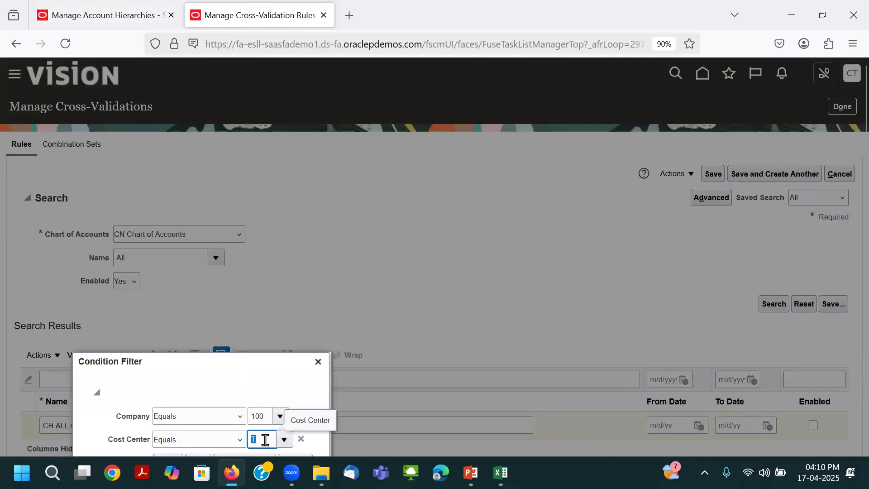
{"action": "left_click", "coordinate": [284, 439]}
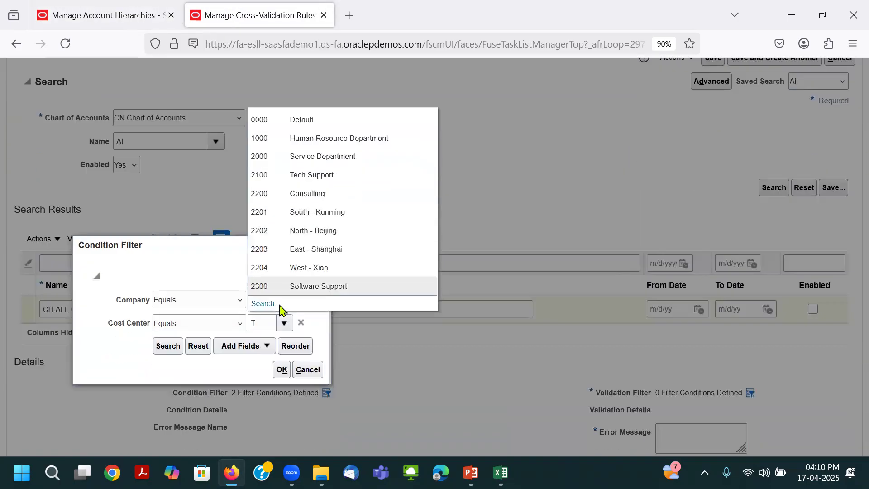
{"action": "left_click", "coordinate": [281, 143]}
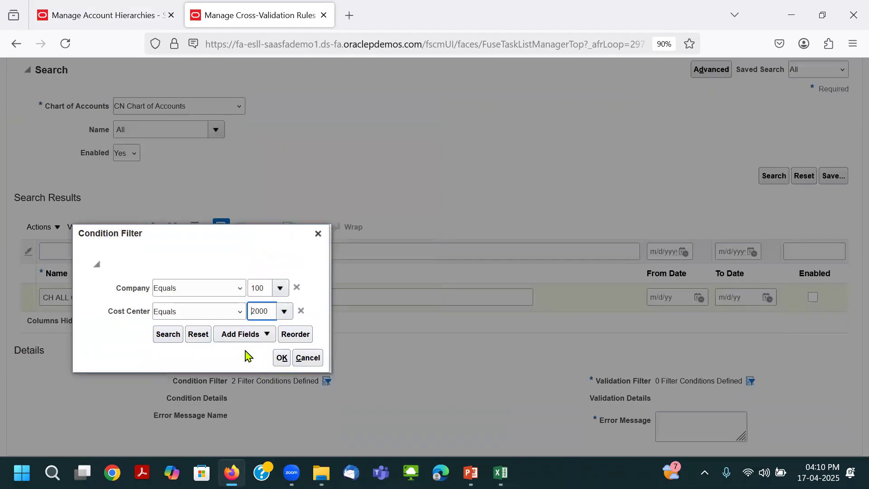
{"action": "left_click", "coordinate": [143, 10]}
{"action": "triple_click", "coordinate": [253, 210]}
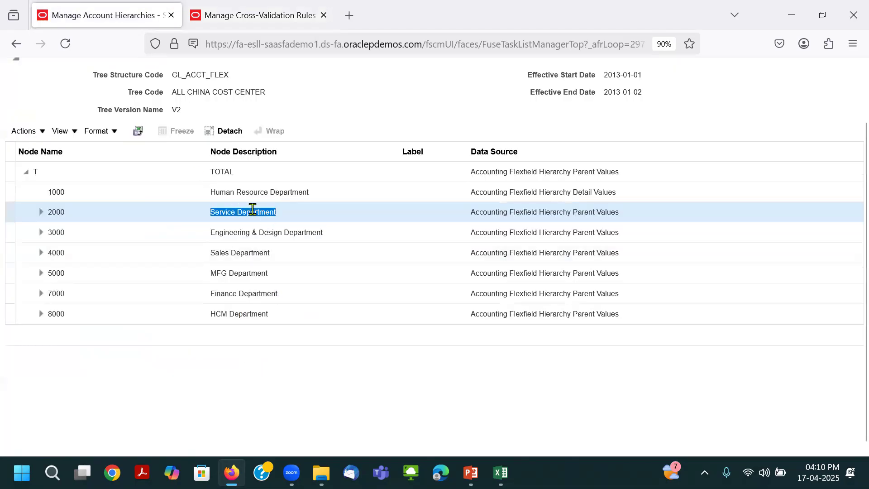
{"action": "left_click", "coordinate": [237, 21]}
{"action": "left_click", "coordinate": [282, 357]}
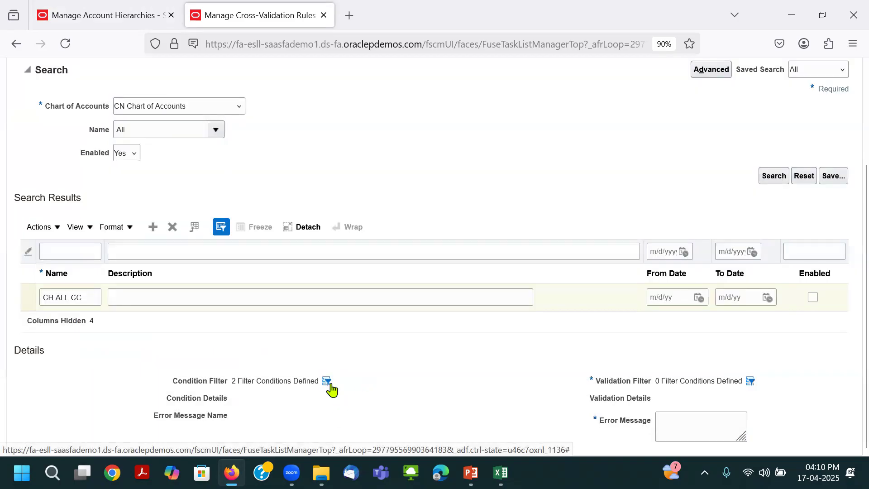
{"action": "left_click", "coordinate": [149, 15]}
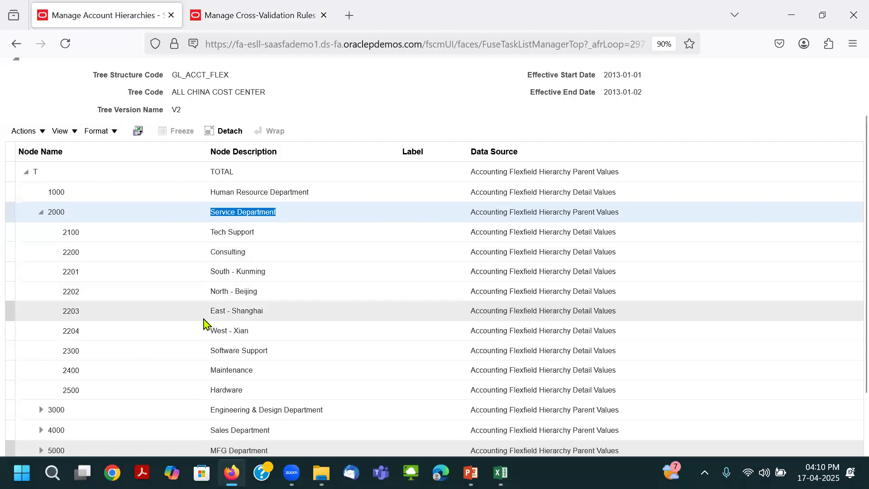
{"action": "left_click", "coordinate": [229, 23]}
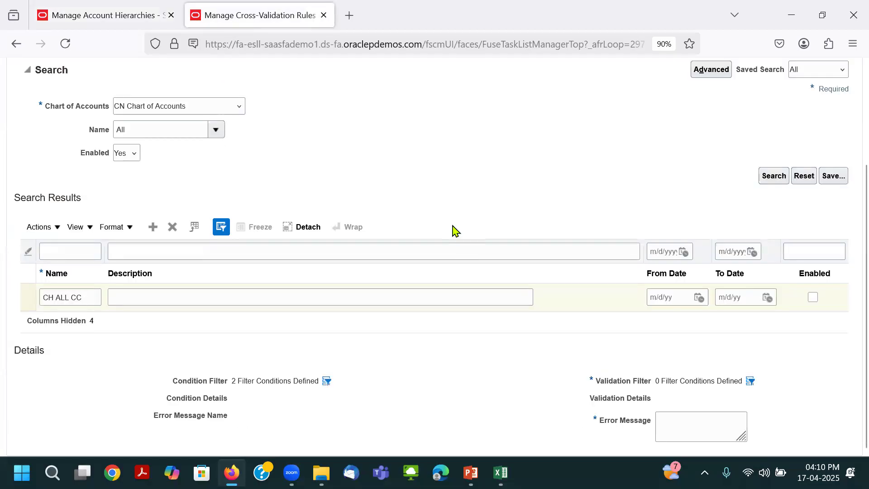
Cancel the CH ALL CC rule and leave the Manage Cross-Validations page without saving the changes.
{"action": "scroll", "coordinate": [294, 213], "scroll_direction": "up", "scroll_amount": 3}
{"action": "left_click", "coordinate": [841, 107]}
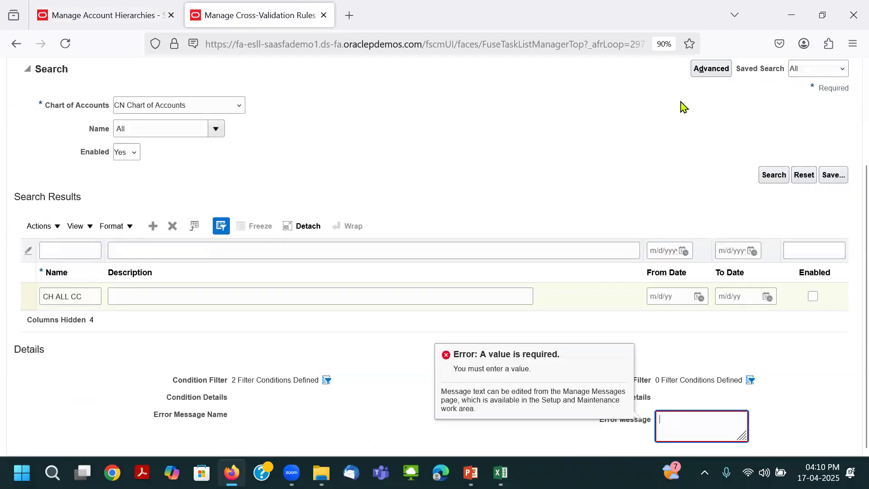
{"action": "scroll", "coordinate": [649, 248], "scroll_direction": "up", "scroll_amount": 3}
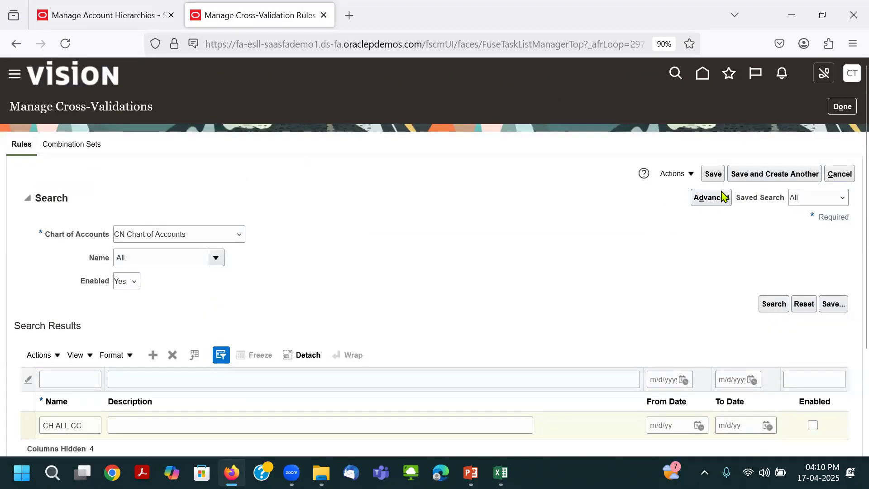
{"action": "left_click", "coordinate": [844, 176]}
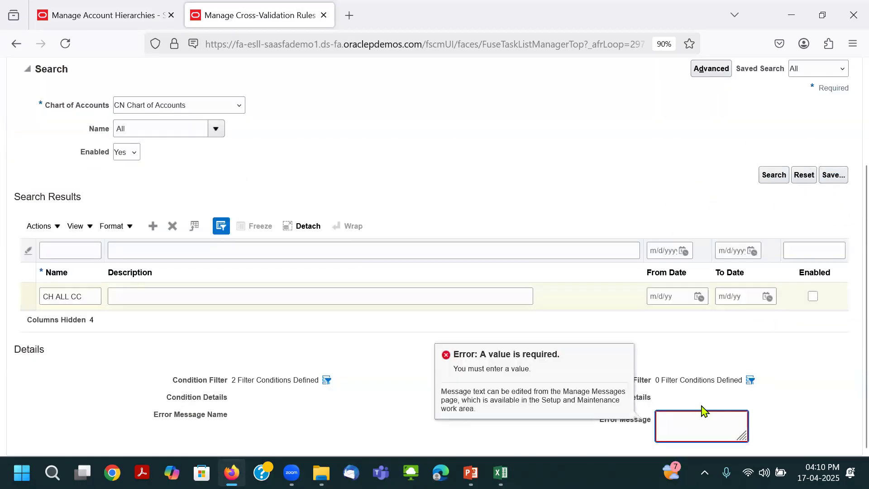
{"action": "scroll", "coordinate": [848, 192], "scroll_direction": "up", "scroll_amount": 3}
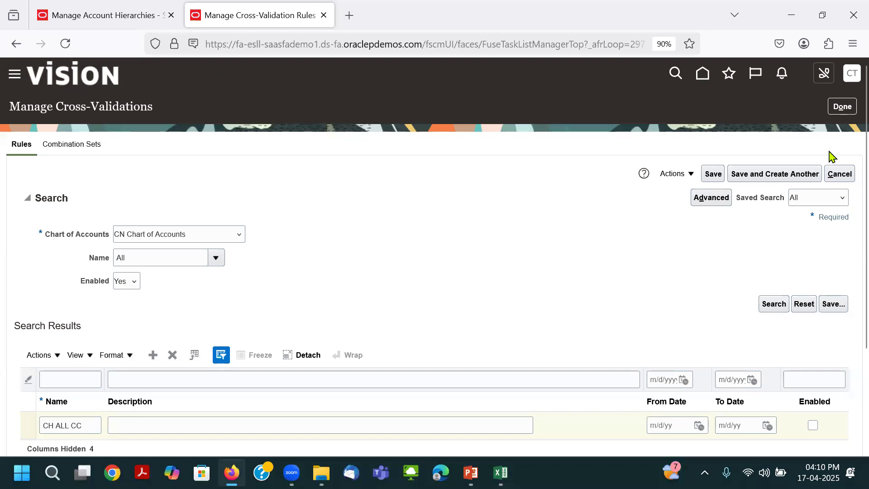
{"action": "left_click", "coordinate": [847, 173]}
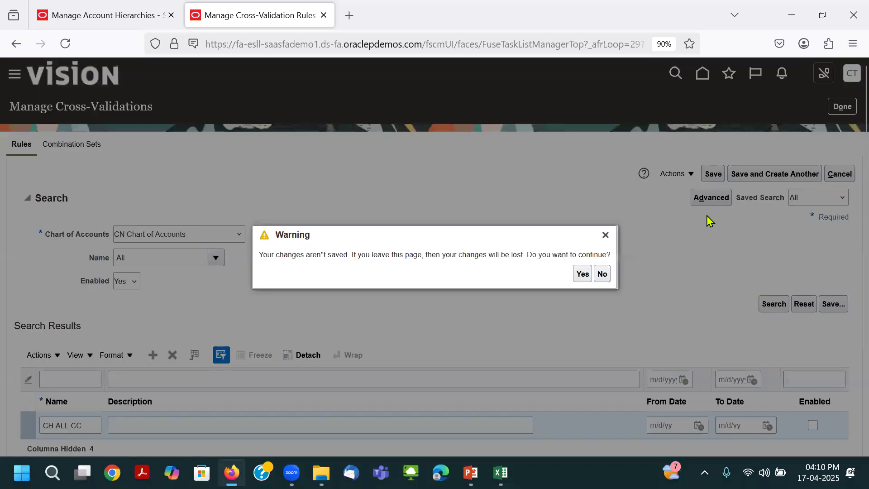
{"action": "left_click", "coordinate": [581, 273]}
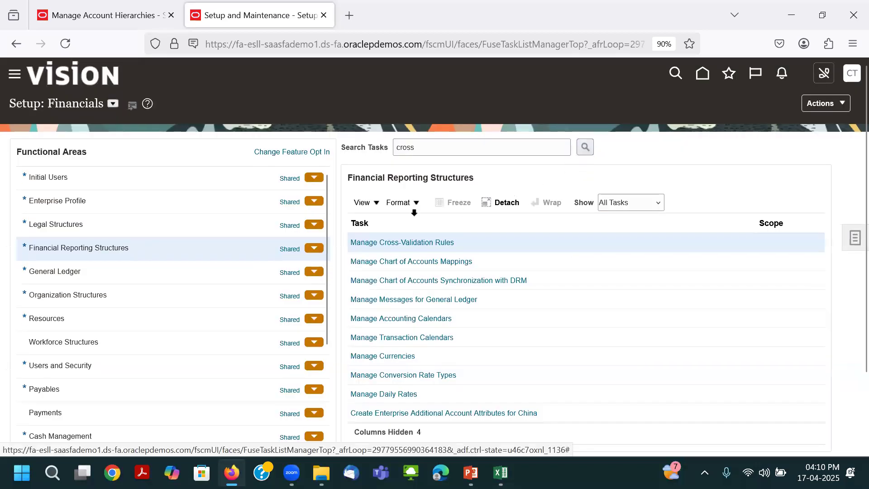
Open the chart of accounts structure instances for the GL# flexfield, search for code C and open CN Chart of Accounts.
{"action": "left_click", "coordinate": [120, 224]}
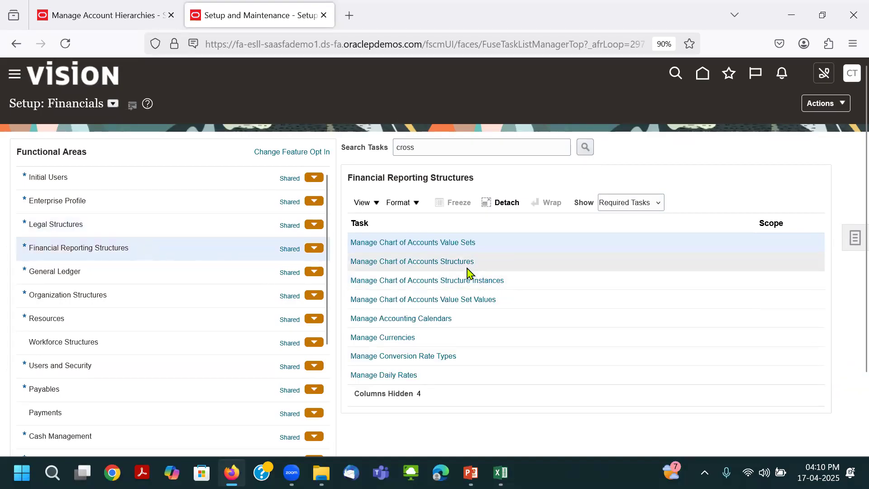
{"action": "left_click", "coordinate": [452, 268]}
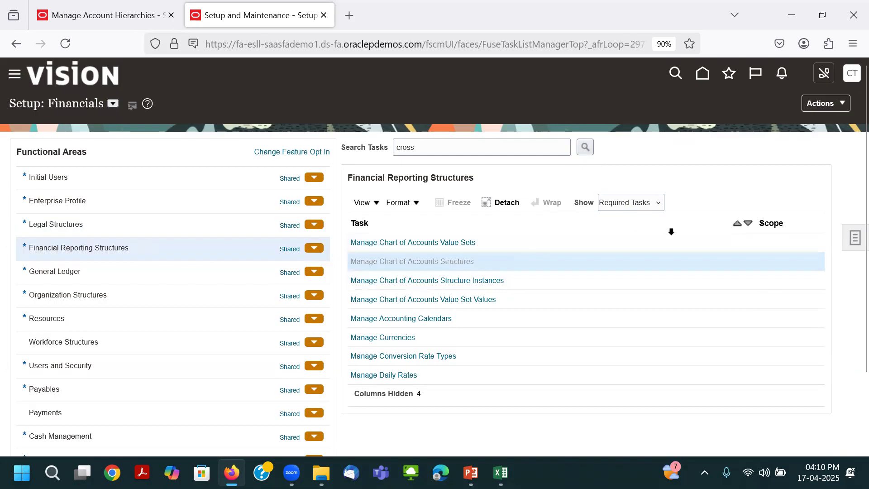
{"action": "left_click", "coordinate": [814, 223]}
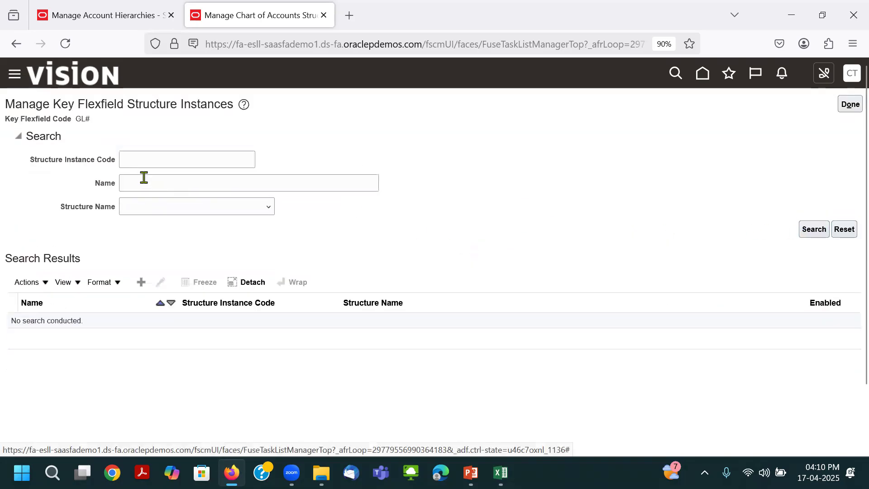
{"action": "left_click", "coordinate": [139, 162]}
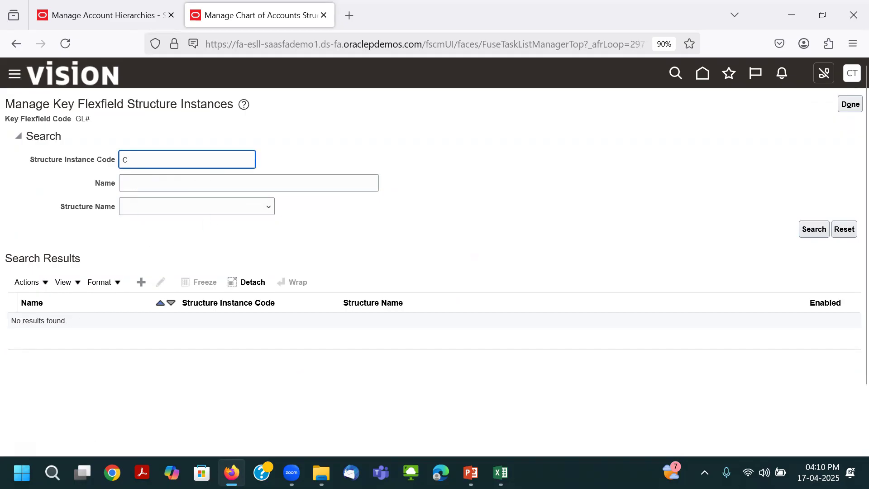
{"action": "key", "text": "Return"}
{"action": "left_click", "coordinate": [143, 384]}
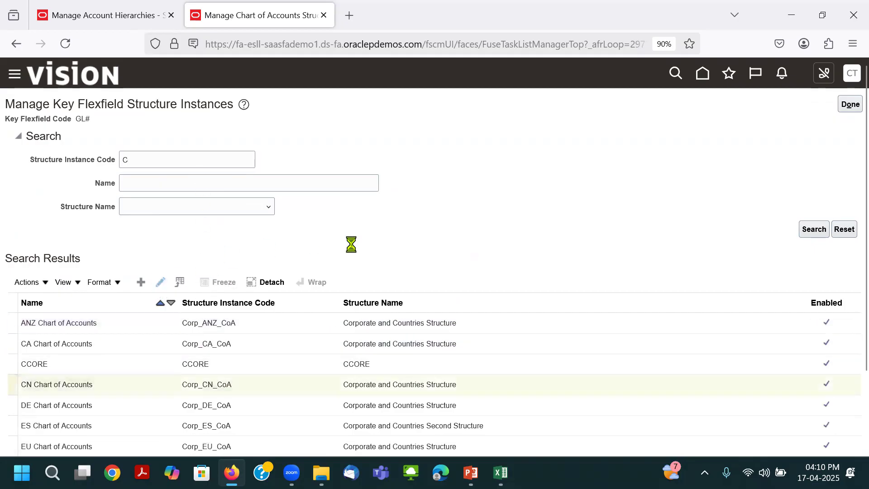
Examine the tree name assigned to the Company segment instance, leaving it unedited, and return to the Financials setup tasks.
{"action": "left_click", "coordinate": [142, 338]}
{"action": "left_click_drag", "start_coordinate": [488, 364], "coordinate": [290, 390]}
{"action": "left_click", "coordinate": [434, 382]}
{"action": "left_click", "coordinate": [463, 365]}
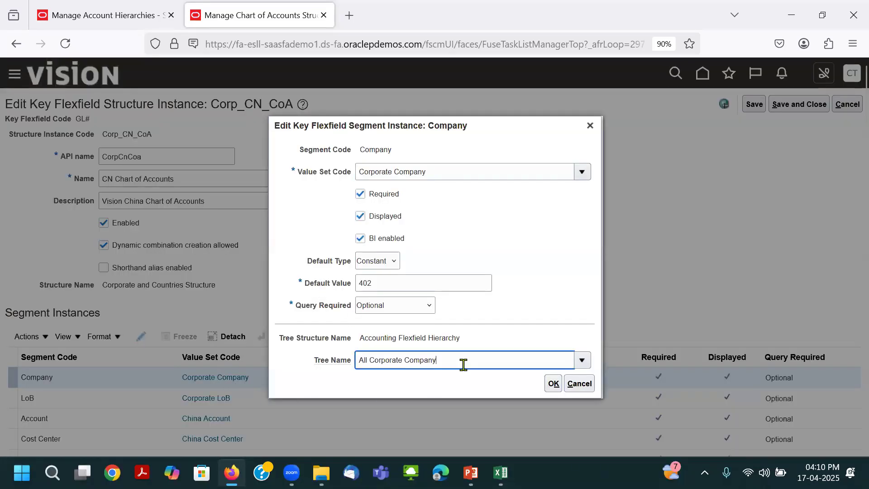
{"action": "left_click", "coordinate": [352, 379]}
{"action": "left_click_drag", "start_coordinate": [463, 361], "coordinate": [335, 378]}
{"action": "left_click", "coordinate": [368, 388]}
{"action": "left_click_drag", "start_coordinate": [464, 365], "coordinate": [301, 362]}
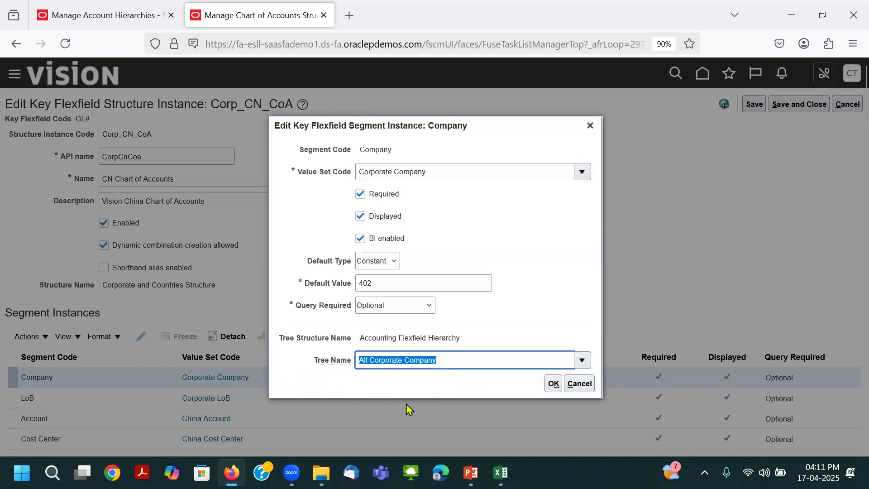
{"action": "left_click", "coordinate": [590, 126]}
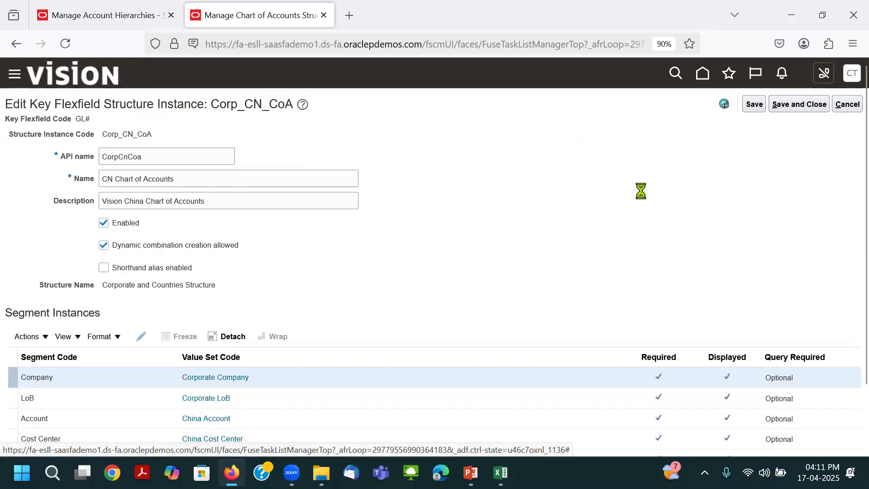
{"action": "left_click", "coordinate": [847, 104]}
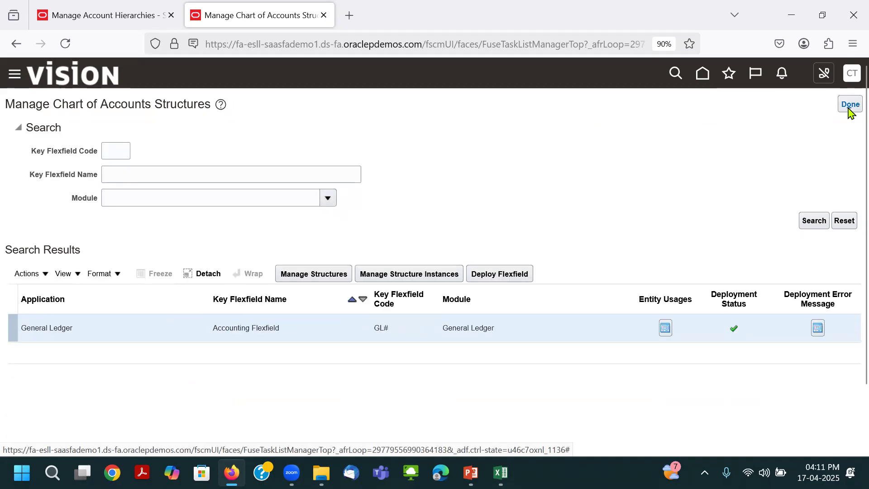
{"action": "left_click", "coordinate": [850, 105]}
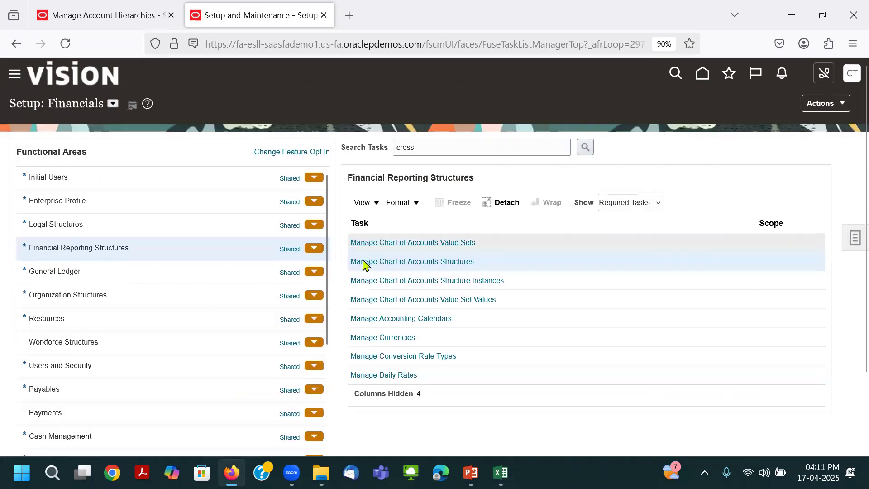
Try to find the chart of accounts mapping task by searching the Financials setup tasks for Chat%mapp.
{"action": "left_click_drag", "start_coordinate": [452, 147], "coordinate": [270, 149]}
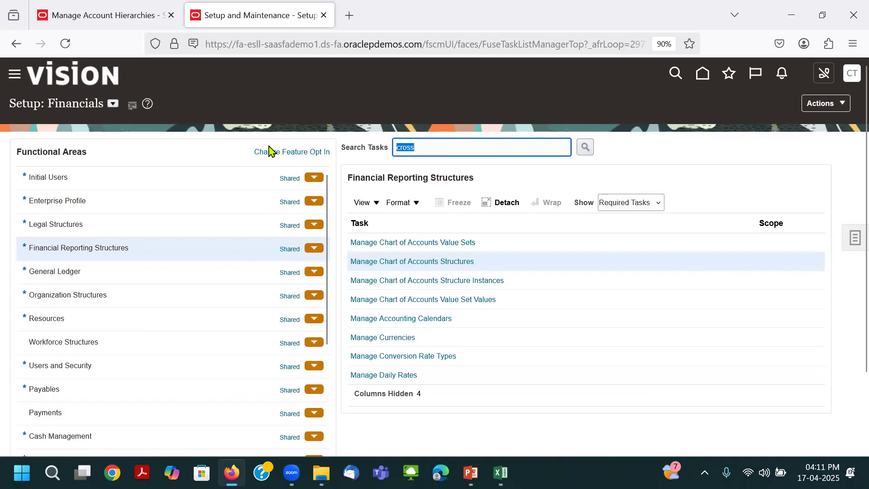
{"action": "type", "text": "Cha"}
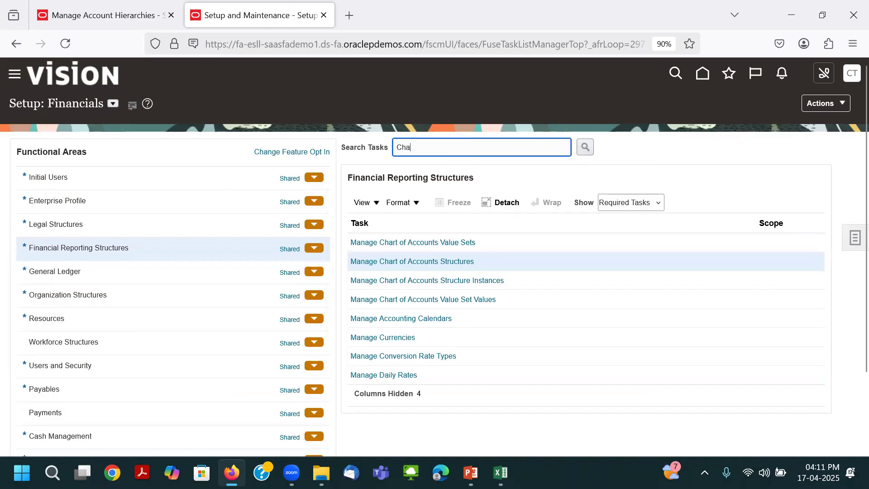
{"action": "type", "text": "t%mapp"}
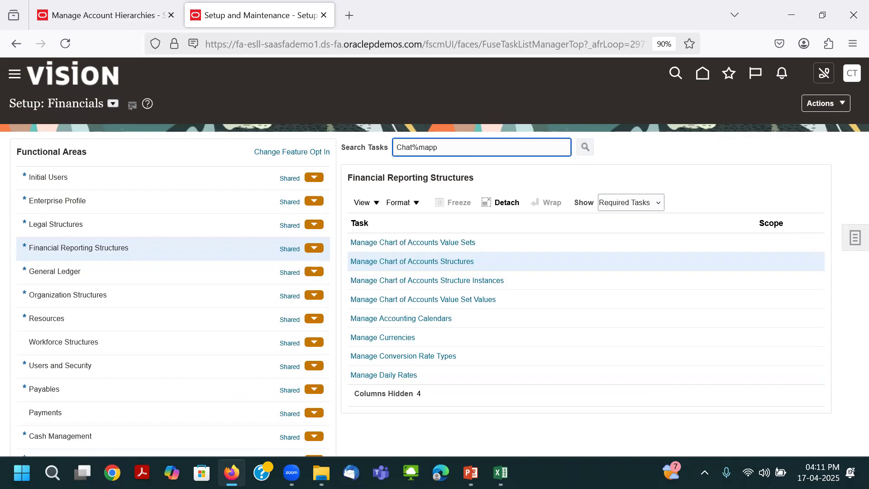
{"action": "key", "text": "Return"}
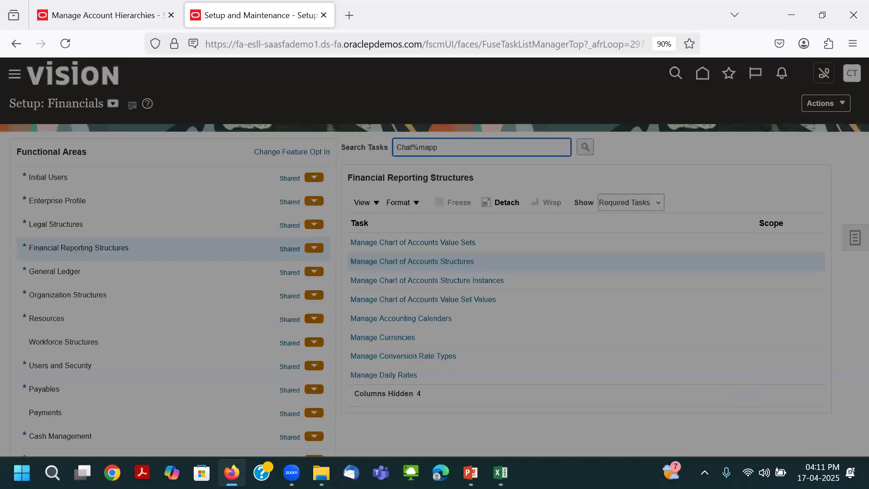
{"action": "key", "text": "Escape"}
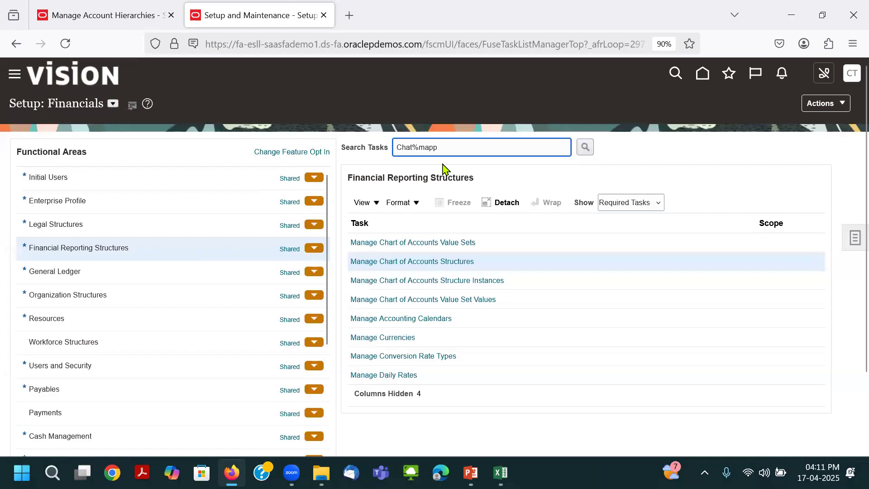
Switch the setup offering to Customer Loyalty and back to Financials.
{"action": "left_click_drag", "start_coordinate": [462, 146], "coordinate": [376, 145]}
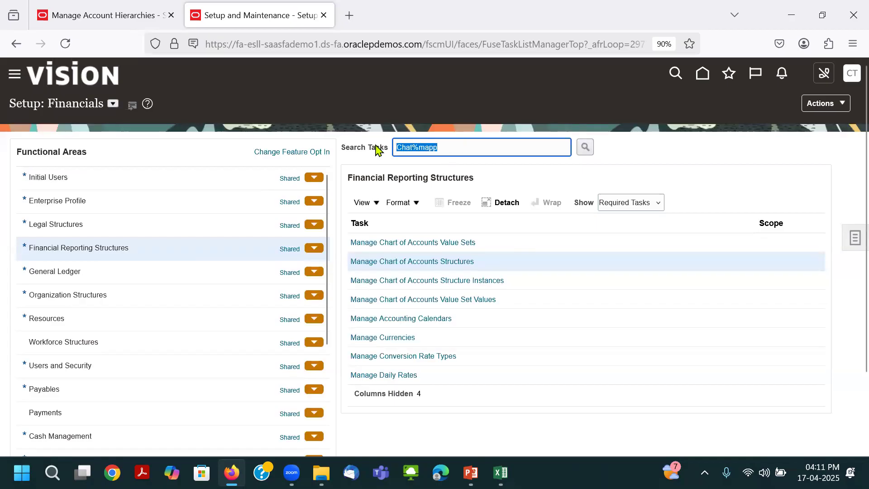
{"action": "left_click", "coordinate": [114, 105]}
{"action": "left_click", "coordinate": [153, 154]}
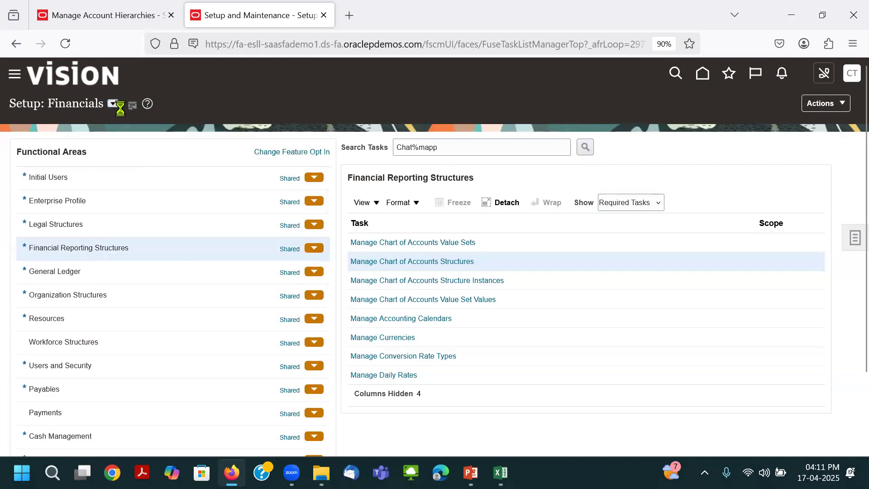
{"action": "left_click", "coordinate": [153, 106]}
{"action": "left_click", "coordinate": [170, 202]}
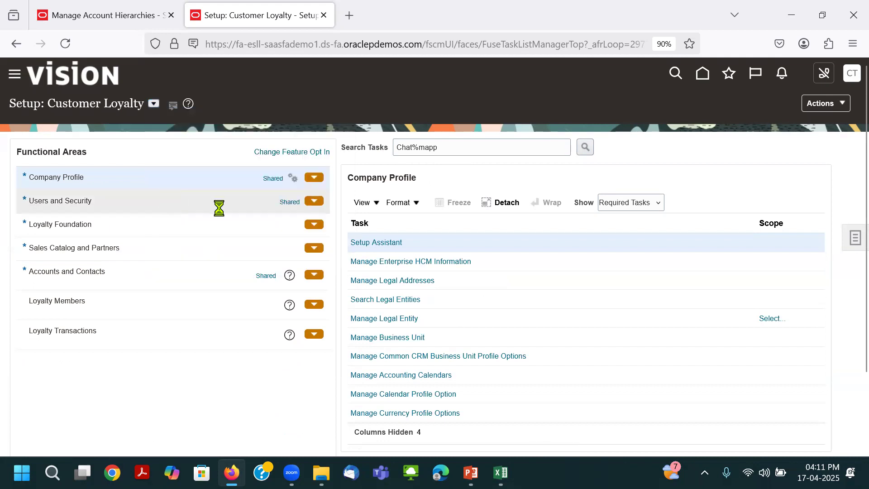
Rerun the Chat%mapp task search in the Financials offering and close the search results.
{"action": "left_click", "coordinate": [502, 152]}
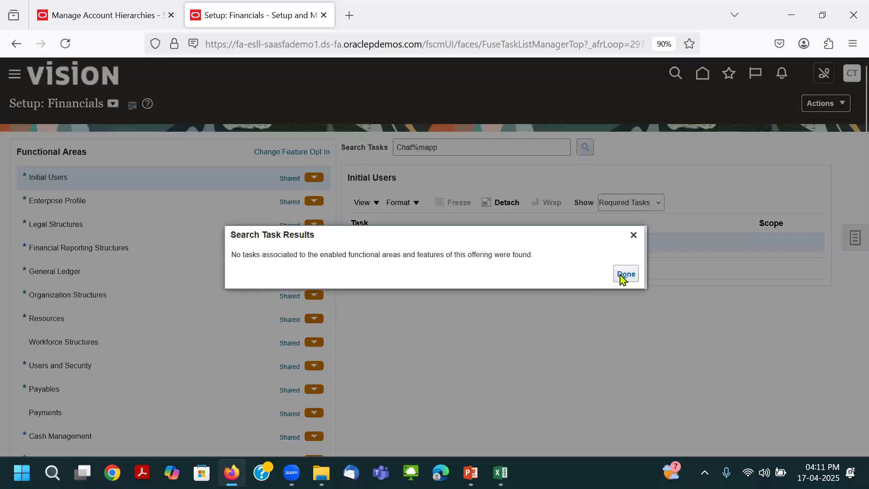
{"action": "left_click", "coordinate": [625, 274]}
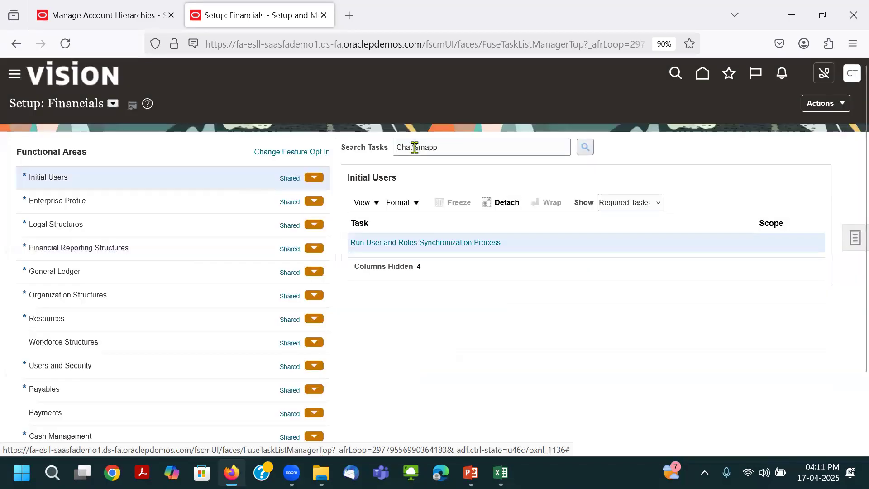
{"action": "left_click", "coordinate": [413, 147]}
{"action": "type", "text": "t"}
{"action": "key", "text": "Return"}
{"action": "left_click", "coordinate": [621, 276]}
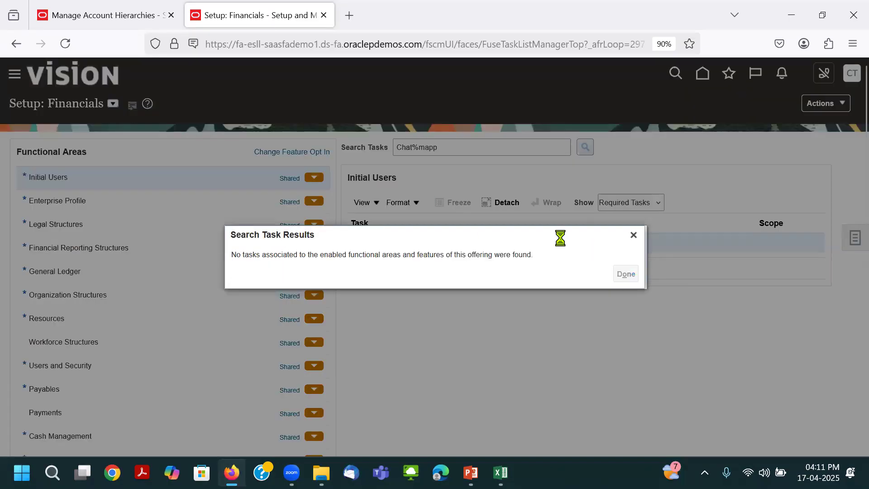
Search the Financials setup tasks for Cha%Mapp and open the Manage Chart of Accounts Mappings task.
{"action": "type", "text": "Cha"}
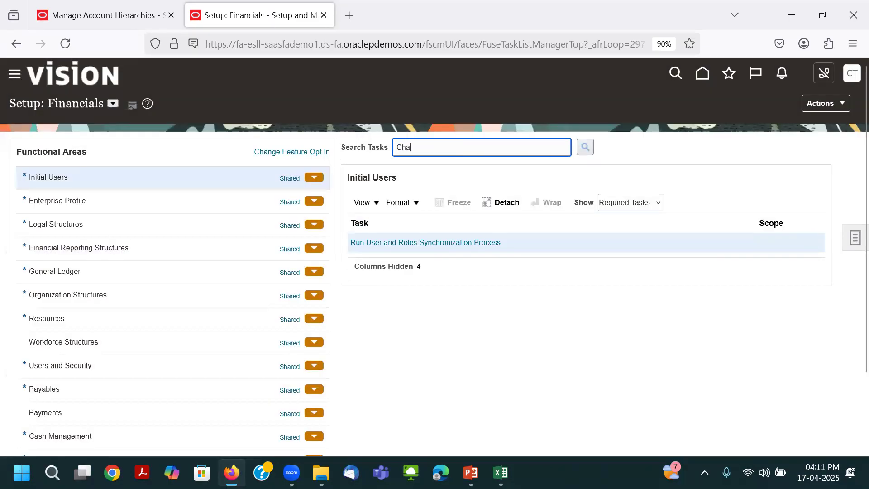
{"action": "type", "text": "%Mapp"}
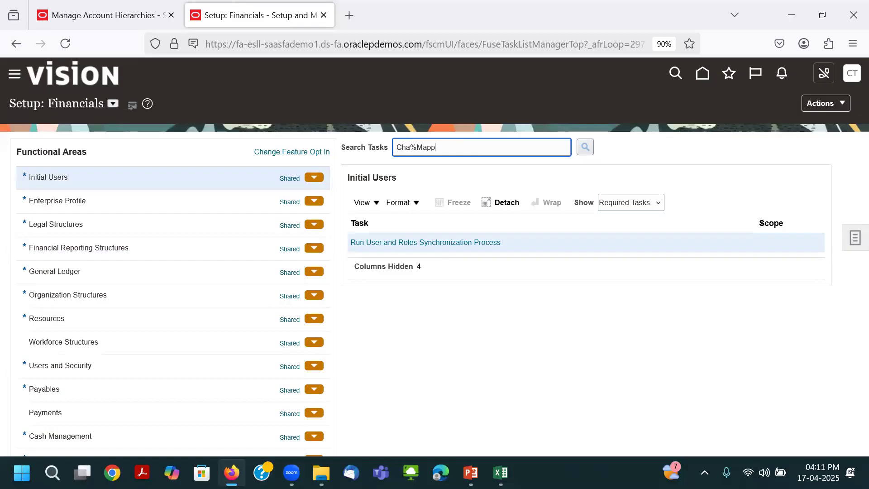
{"action": "key", "text": "Return"}
{"action": "left_click", "coordinate": [384, 243]}
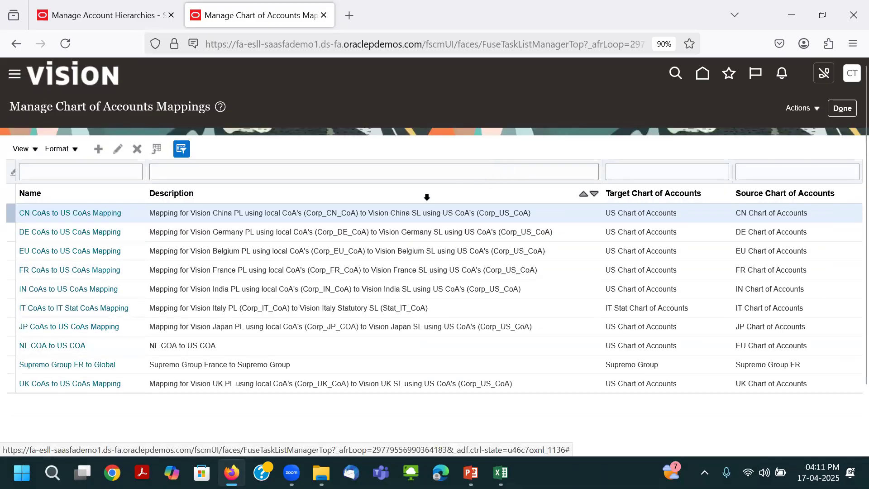
Open the CN CoAs to US CoAs Mapping for editing and review the mapping method of each target segment.
{"action": "left_click", "coordinate": [119, 150]}
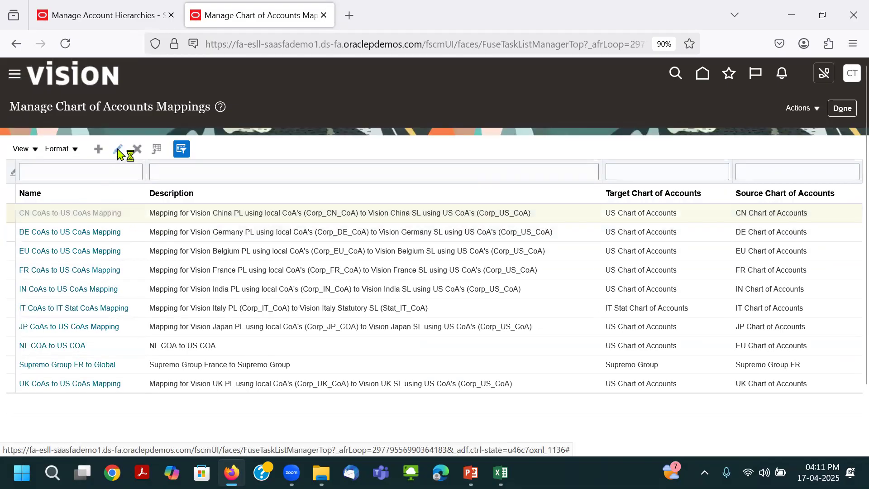
{"action": "scroll", "coordinate": [426, 224], "scroll_direction": "down", "scroll_amount": 3}
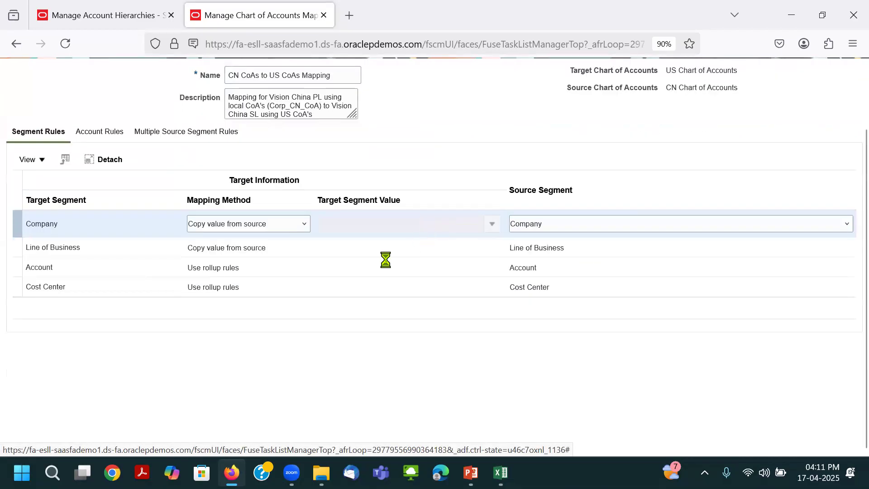
{"action": "left_click", "coordinate": [276, 246]}
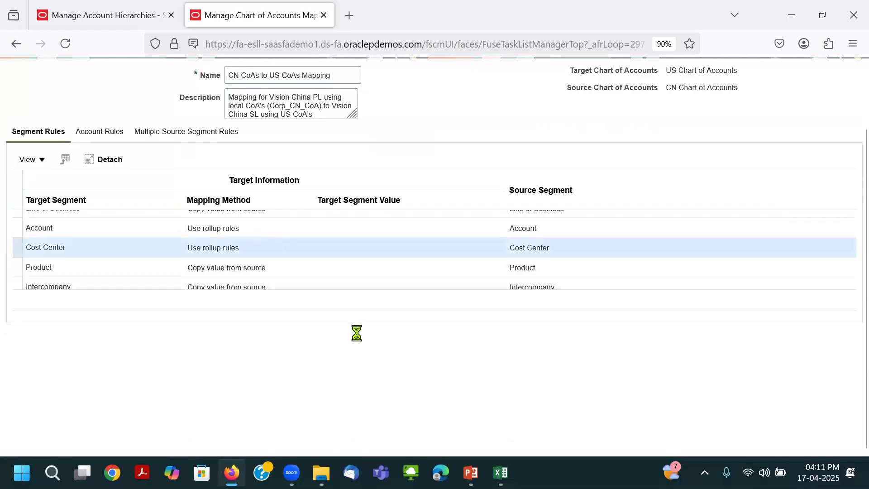
{"action": "scroll", "coordinate": [411, 307], "scroll_direction": "down", "scroll_amount": 2}
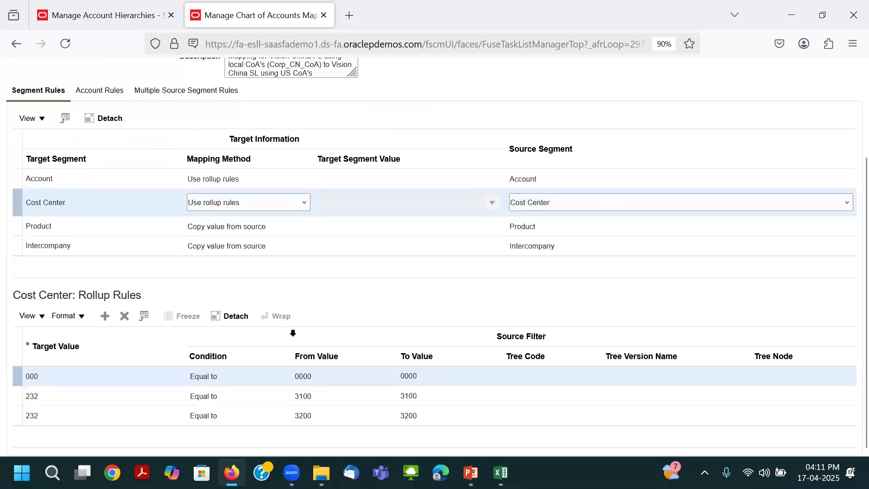
{"action": "left_click", "coordinate": [243, 227]}
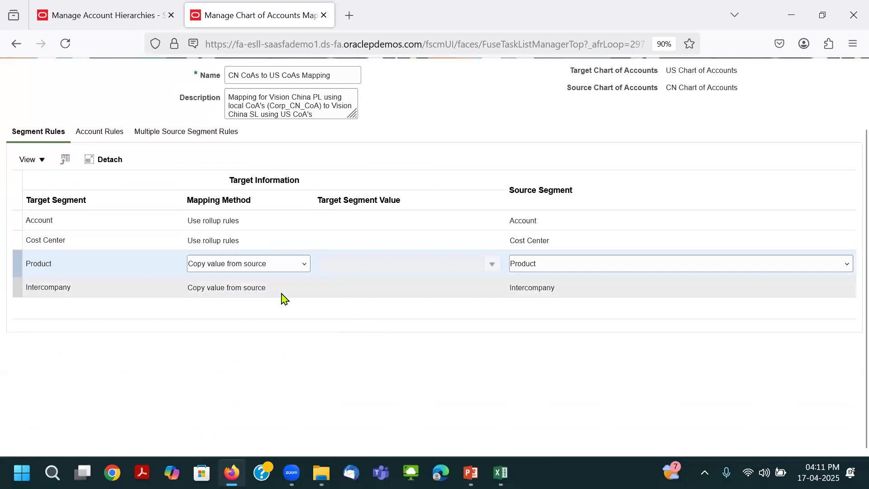
{"action": "left_click", "coordinate": [274, 288]}
Add a Cost Center rollup rule with target value 000 and the condition Is a Last Descendant of.
{"action": "left_click", "coordinate": [265, 244]}
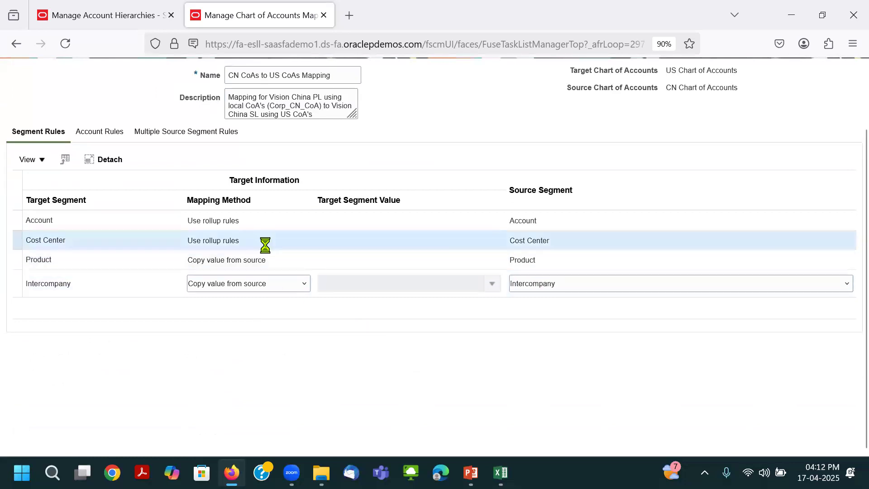
{"action": "left_click", "coordinate": [104, 358]}
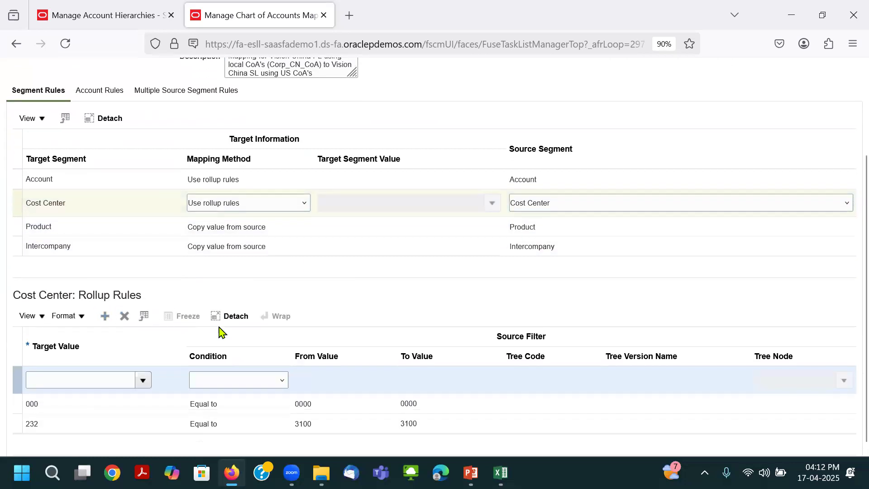
{"action": "left_click", "coordinate": [141, 381]}
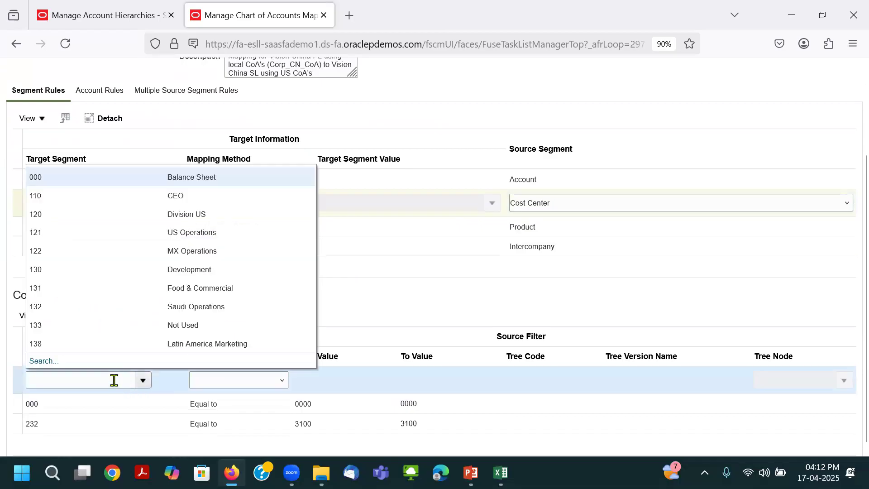
{"action": "left_click", "coordinate": [53, 185]}
{"action": "left_click", "coordinate": [272, 382]}
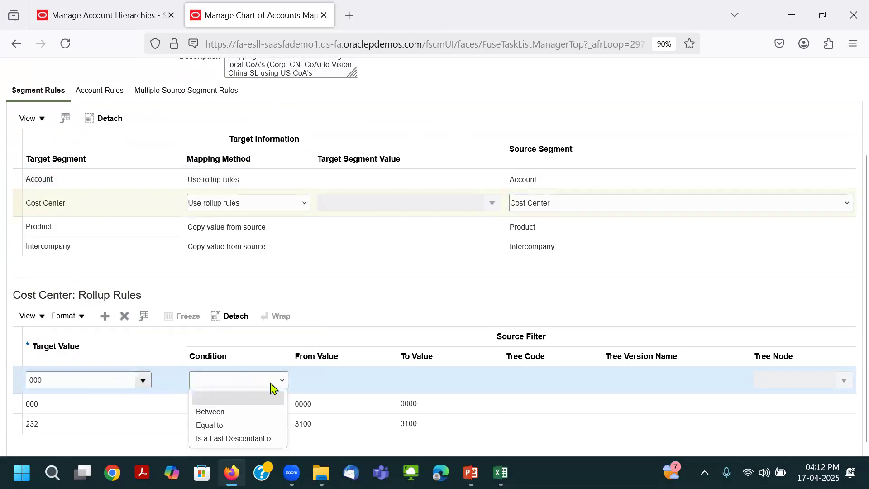
{"action": "left_click", "coordinate": [251, 438]}
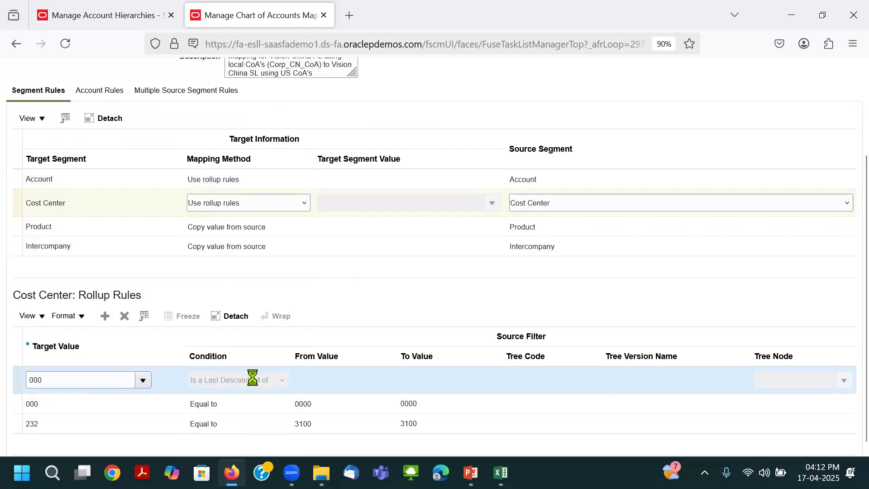
{"action": "left_click", "coordinate": [547, 179]}
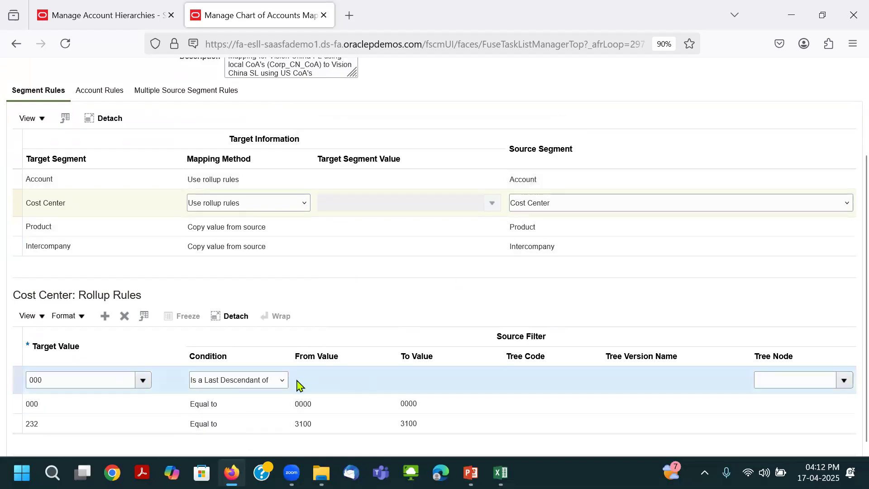
{"action": "left_click", "coordinate": [258, 382]}
{"action": "left_click", "coordinate": [752, 302]}
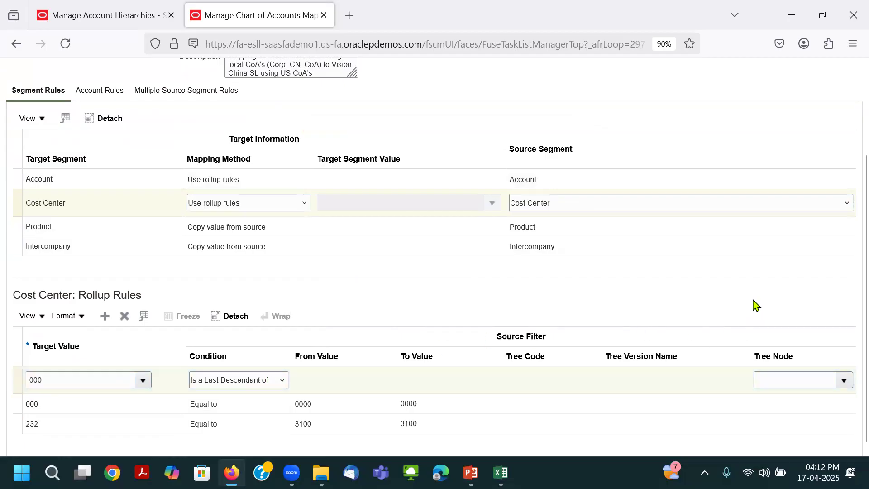
Open the tree node search for the new Cost Center rollup rule and browse the available nodes.
{"action": "left_click", "coordinate": [845, 383]}
{"action": "left_click", "coordinate": [844, 383]}
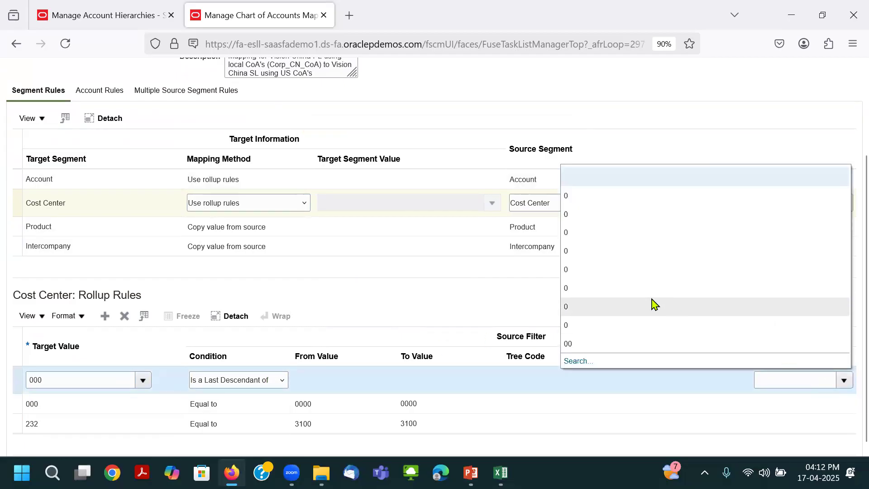
{"action": "left_click", "coordinate": [568, 362]}
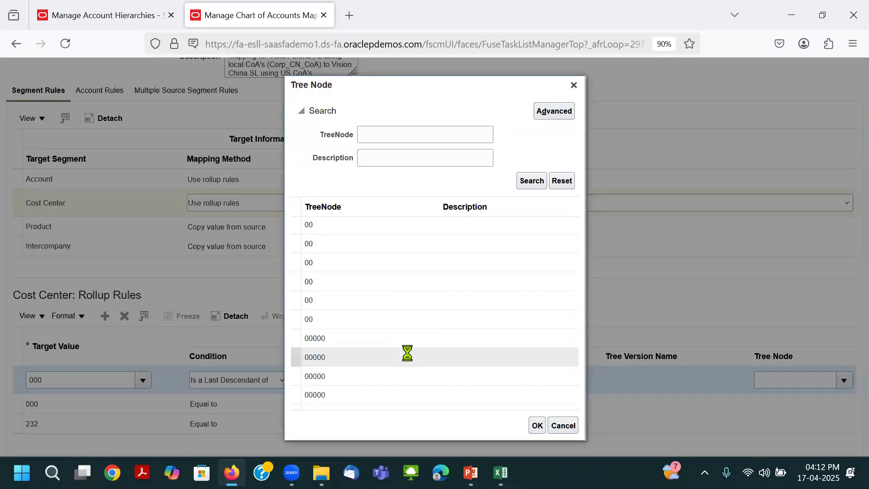
{"action": "scroll", "coordinate": [407, 353], "scroll_direction": "down", "scroll_amount": 5}
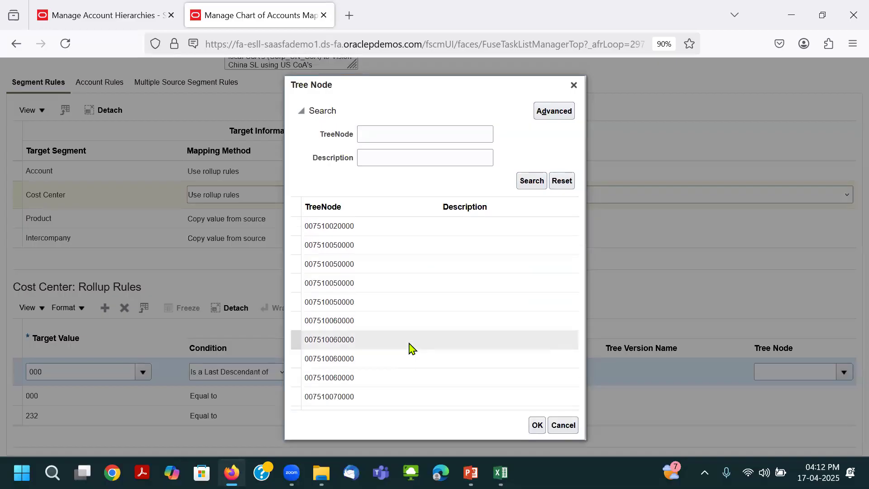
{"action": "scroll", "coordinate": [409, 343], "scroll_direction": "down", "scroll_amount": 10}
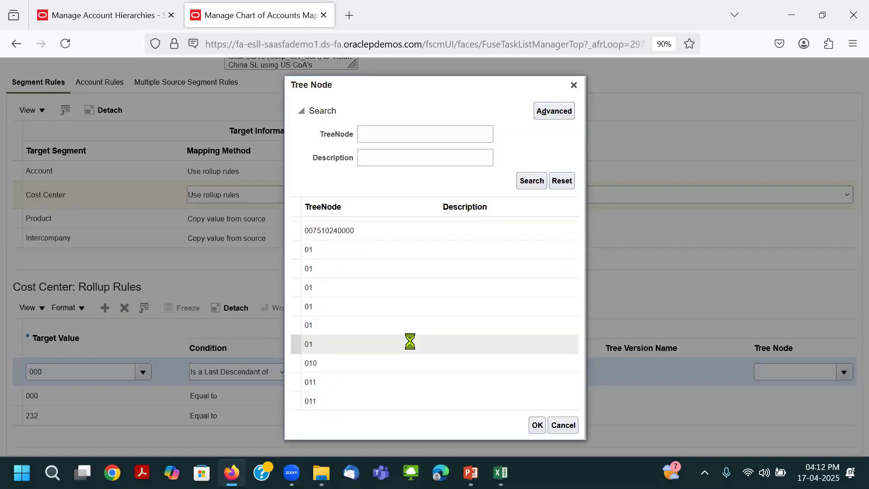
{"action": "scroll", "coordinate": [410, 344], "scroll_direction": "down", "scroll_amount": 10}
Search the tree nodes for 2000 and assign node 12000 to the new Cost Center rollup rule.
{"action": "left_click", "coordinate": [388, 137]}
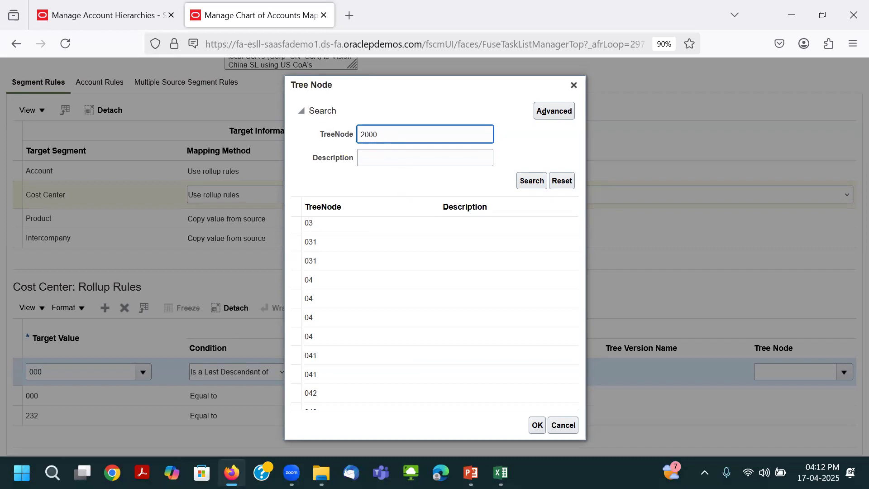
{"action": "key", "text": "Return"}
{"action": "scroll", "coordinate": [393, 349], "scroll_direction": "down", "scroll_amount": 5}
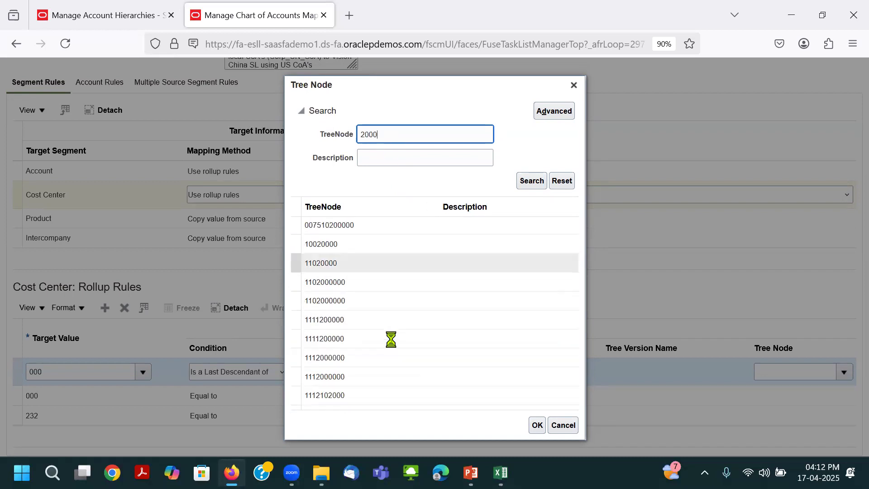
{"action": "scroll", "coordinate": [392, 344], "scroll_direction": "down", "scroll_amount": 5}
{"action": "scroll", "coordinate": [392, 345], "scroll_direction": "down", "scroll_amount": 10}
{"action": "scroll", "coordinate": [392, 345], "scroll_direction": "down", "scroll_amount": 5}
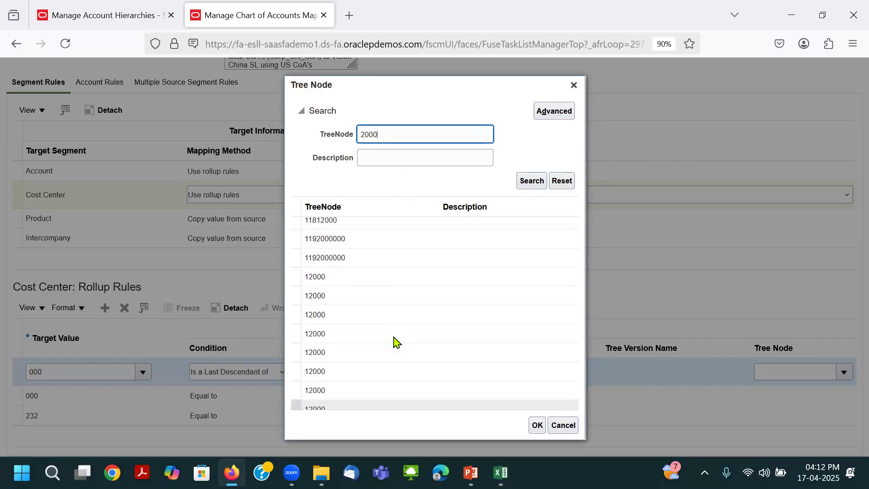
{"action": "scroll", "coordinate": [394, 342], "scroll_direction": "down", "scroll_amount": 5}
{"action": "scroll", "coordinate": [394, 342], "scroll_direction": "down", "scroll_amount": 8}
{"action": "scroll", "coordinate": [394, 341], "scroll_direction": "up", "scroll_amount": 10}
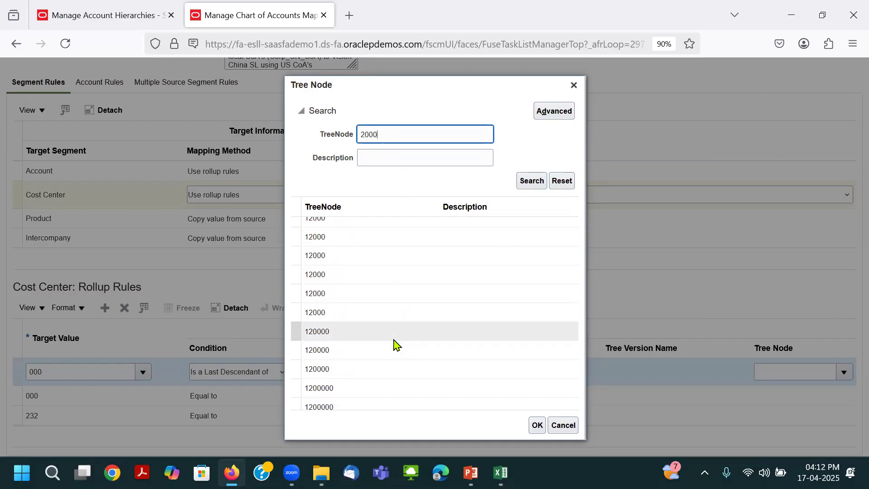
{"action": "double_click", "coordinate": [365, 297]}
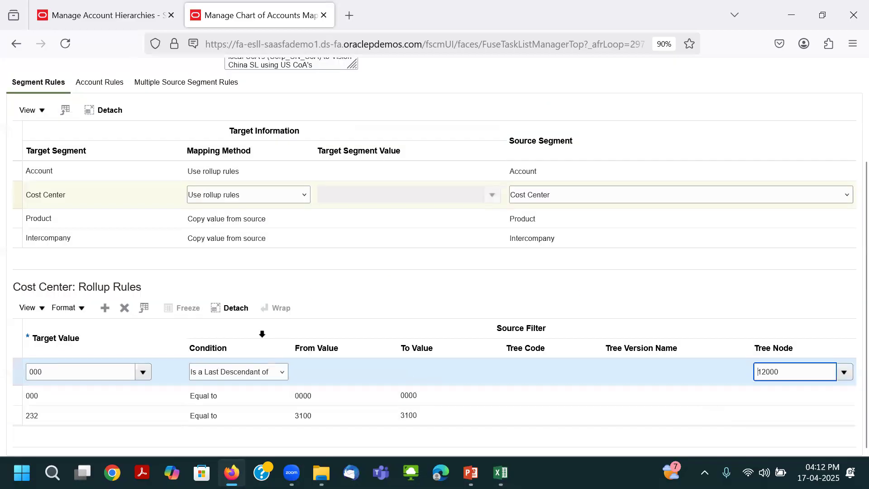
Review the available conditions and the assigned tree node of the new Cost Center rollup rule.
{"action": "left_click", "coordinate": [236, 380]}
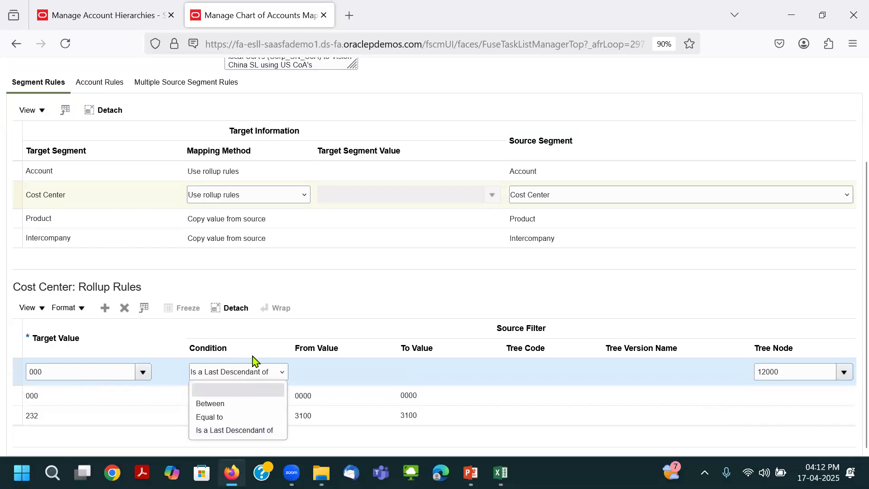
{"action": "left_click", "coordinate": [392, 302]}
{"action": "scroll", "coordinate": [846, 357], "scroll_direction": "up", "scroll_amount": 3}
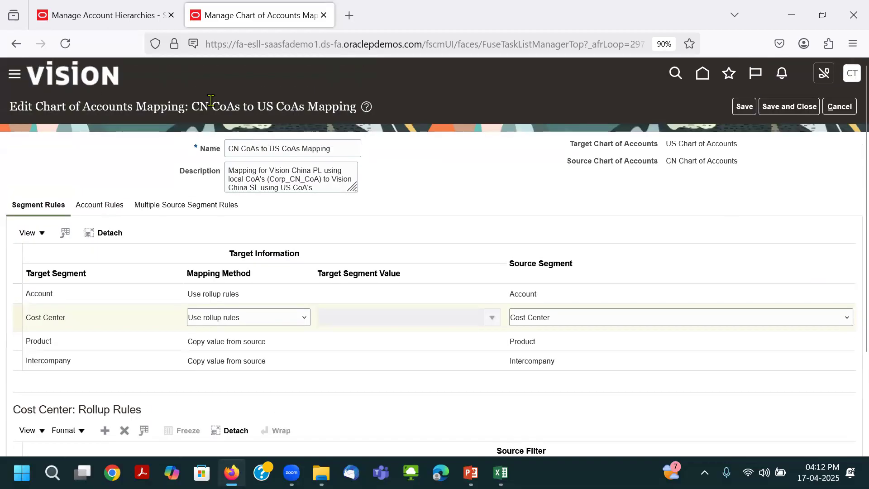
{"action": "scroll", "coordinate": [507, 181], "scroll_direction": "down", "scroll_amount": 3}
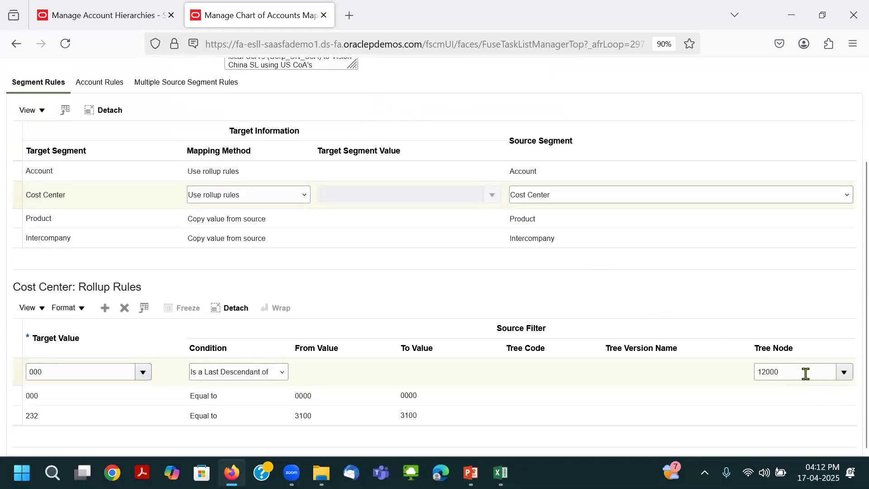
{"action": "double_click", "coordinate": [806, 373]}
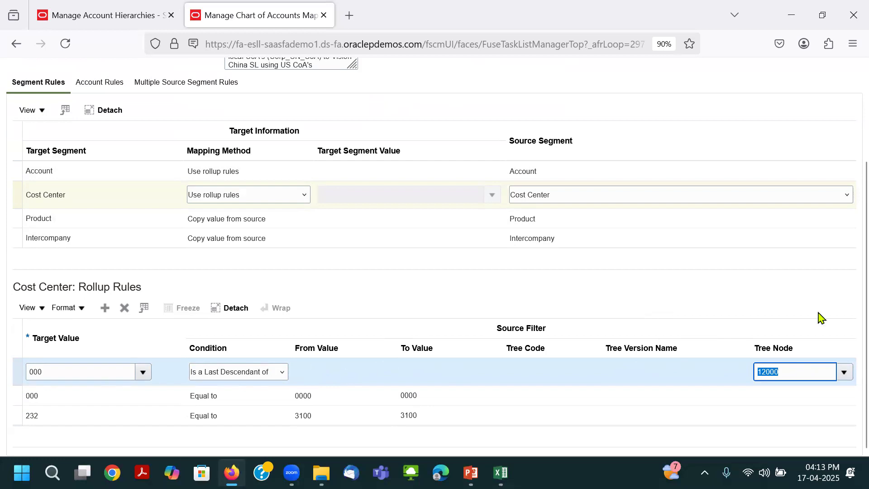
Cancel editing the CN CoAs to US CoAs Mapping and close the chart of accounts mappings list.
{"action": "scroll", "coordinate": [821, 316], "scroll_direction": "up", "scroll_amount": 3}
{"action": "left_click", "coordinate": [836, 107]}
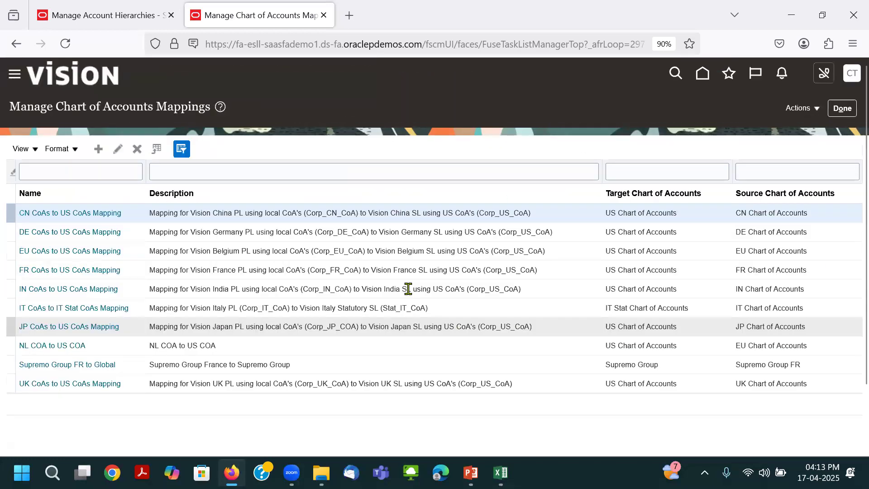
{"action": "left_click", "coordinate": [837, 111]}
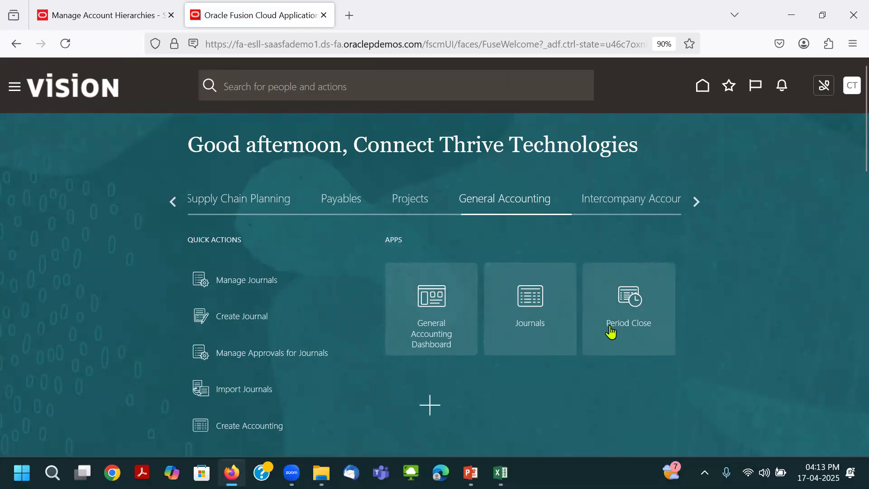
Open the Journals work area and look through its list of tasks.
{"action": "left_click", "coordinate": [557, 298]}
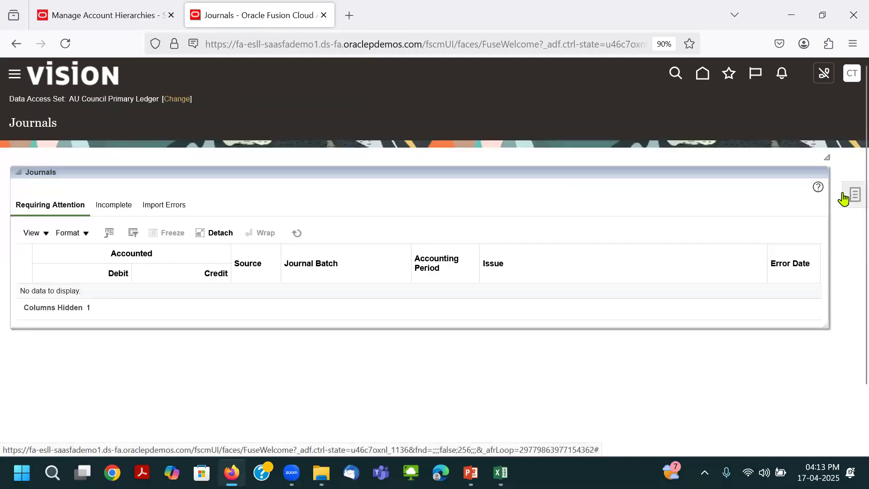
{"action": "left_click", "coordinate": [844, 198]}
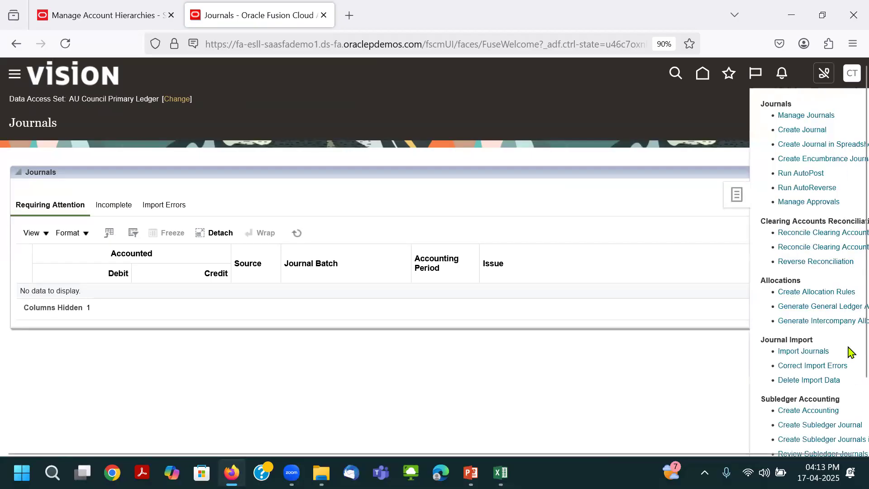
{"action": "scroll", "coordinate": [821, 398], "scroll_direction": "down", "scroll_amount": 1}
{"action": "scroll", "coordinate": [822, 401], "scroll_direction": "down", "scroll_amount": 3}
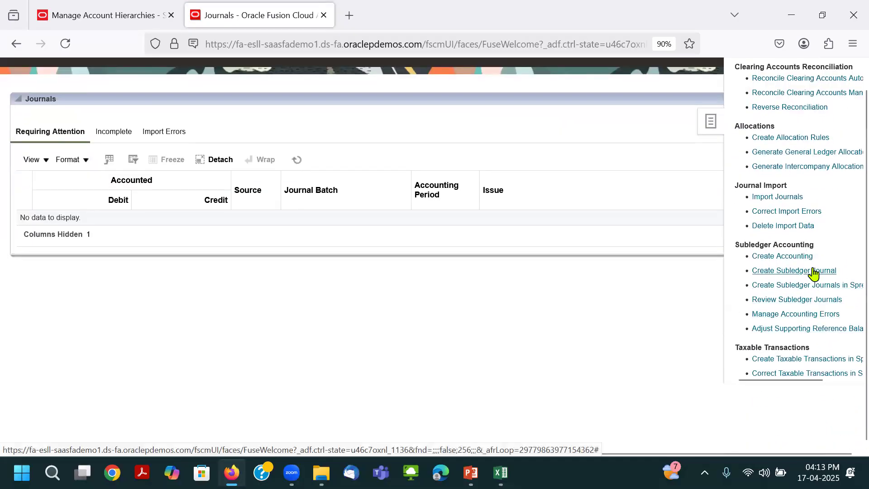
{"action": "scroll", "coordinate": [813, 273], "scroll_direction": "up", "scroll_amount": 2}
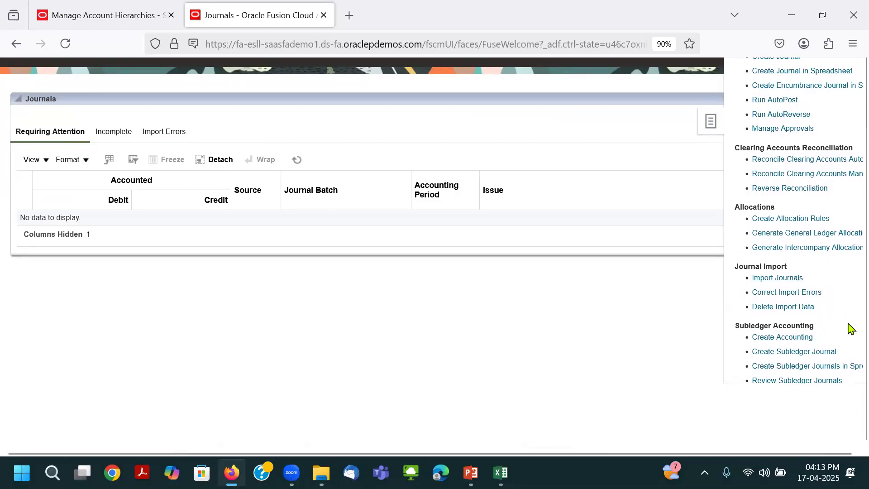
{"action": "scroll", "coordinate": [848, 325], "scroll_direction": "up", "scroll_amount": 2}
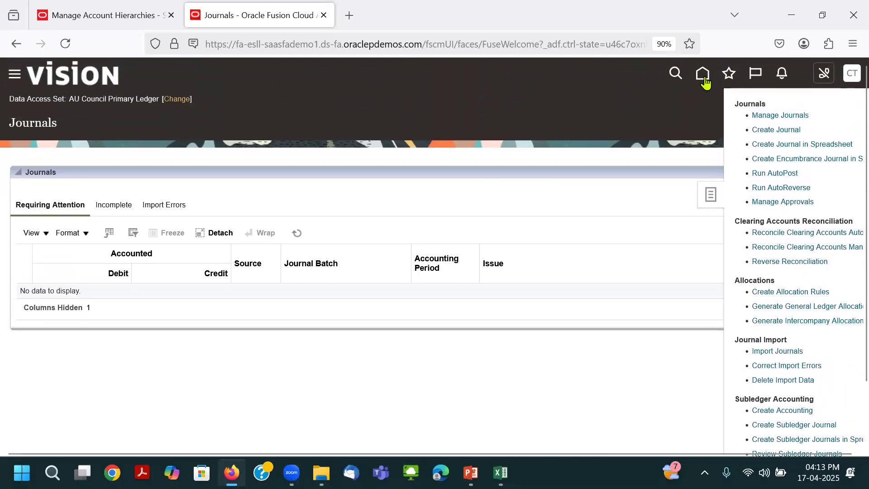
Go to Inquire and Analyze Balances in the Period Close work area and change the data access set to China Primary Ledger.
{"action": "left_click", "coordinate": [704, 78]}
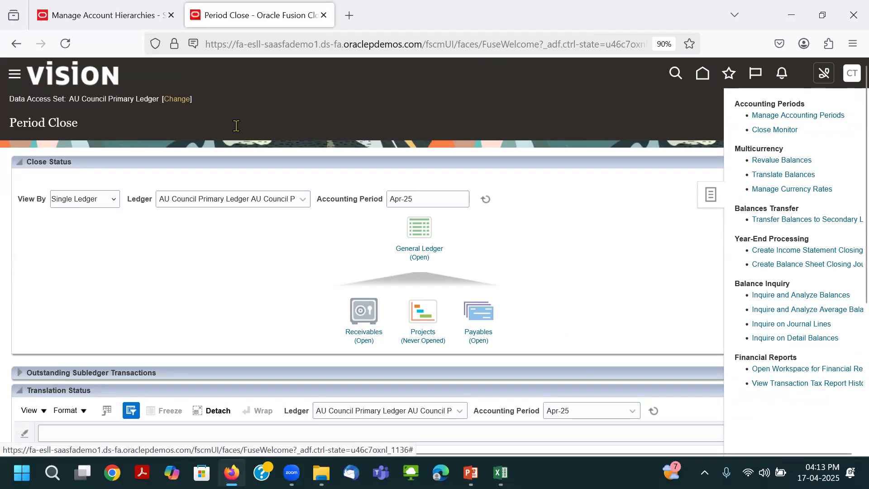
{"action": "left_click", "coordinate": [179, 102]}
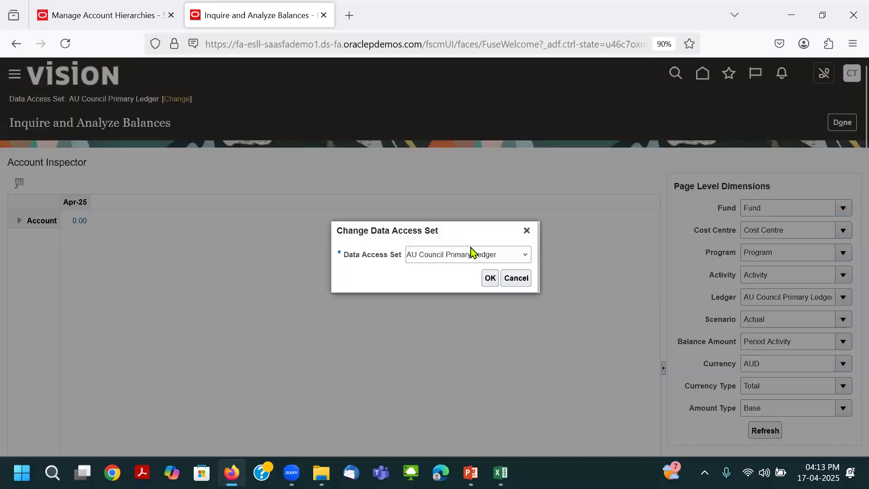
{"action": "left_click", "coordinate": [474, 255]}
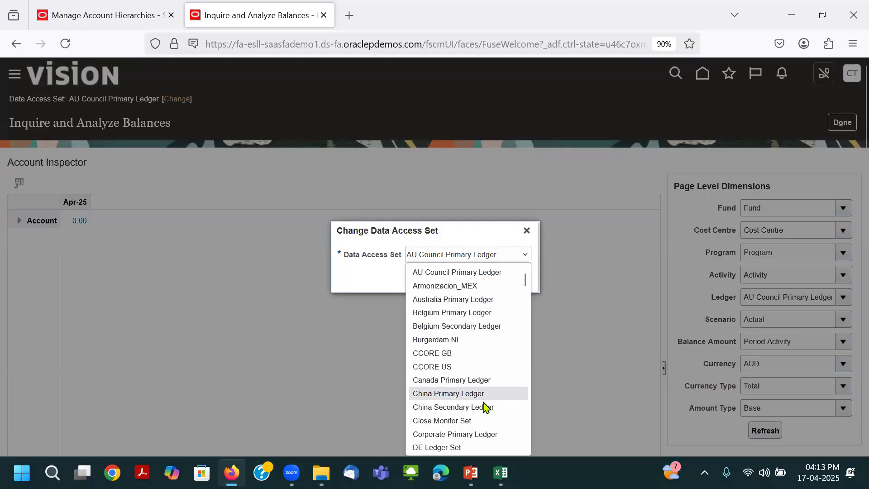
{"action": "scroll", "coordinate": [485, 407], "scroll_direction": "down", "scroll_amount": 2}
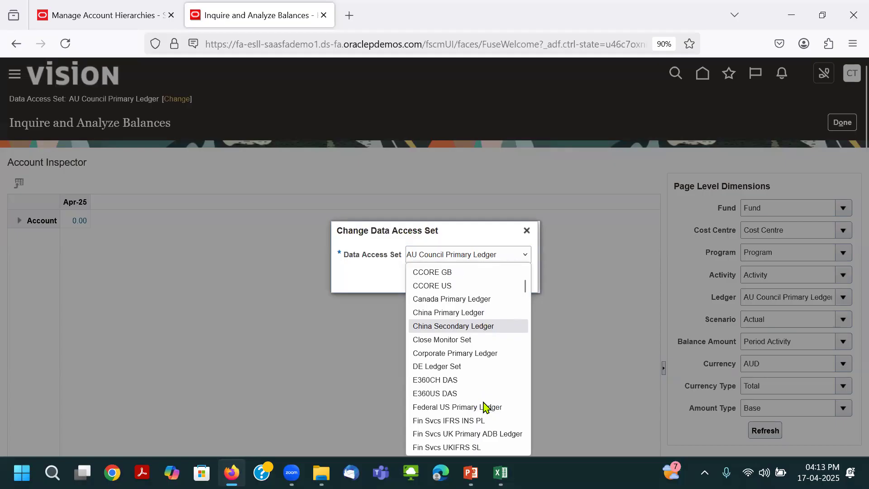
{"action": "left_click", "coordinate": [481, 317]}
{"action": "left_click", "coordinate": [490, 280]}
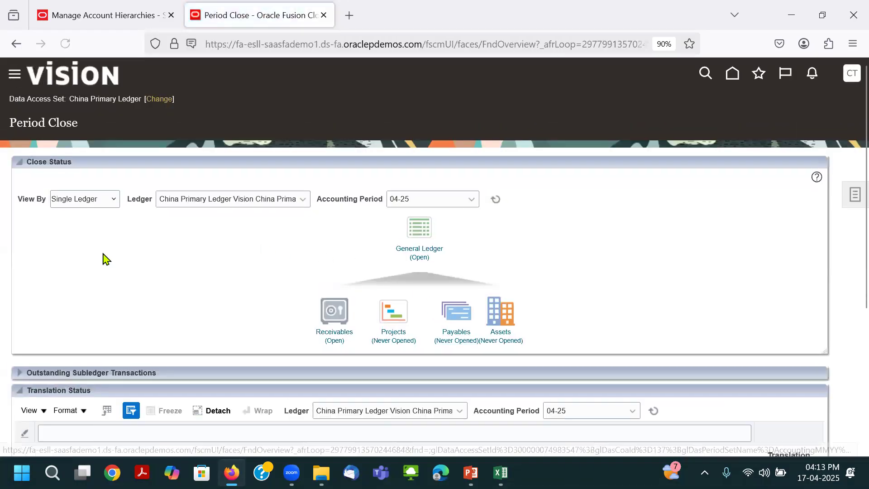
Reopen Inquire and Analyze Balances and expand the All China Accounts-V1 hierarchy down to the children of node T.
{"action": "left_click", "coordinate": [851, 204]}
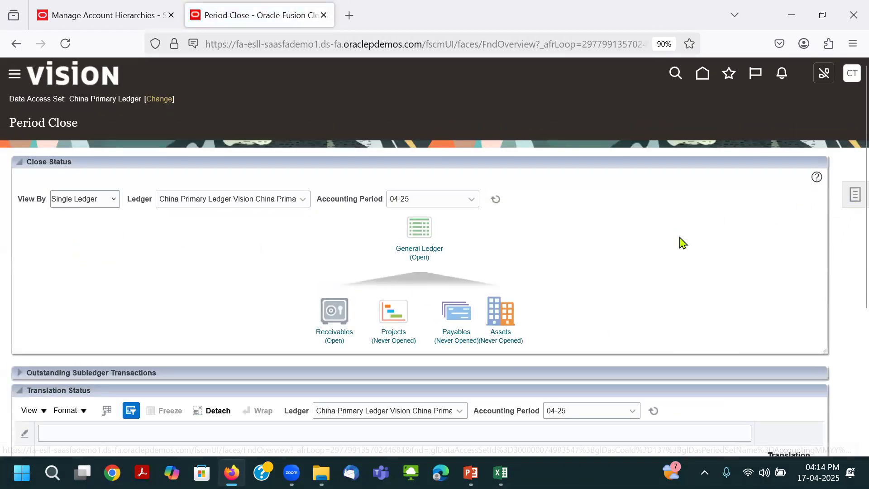
{"action": "left_click", "coordinate": [802, 296]}
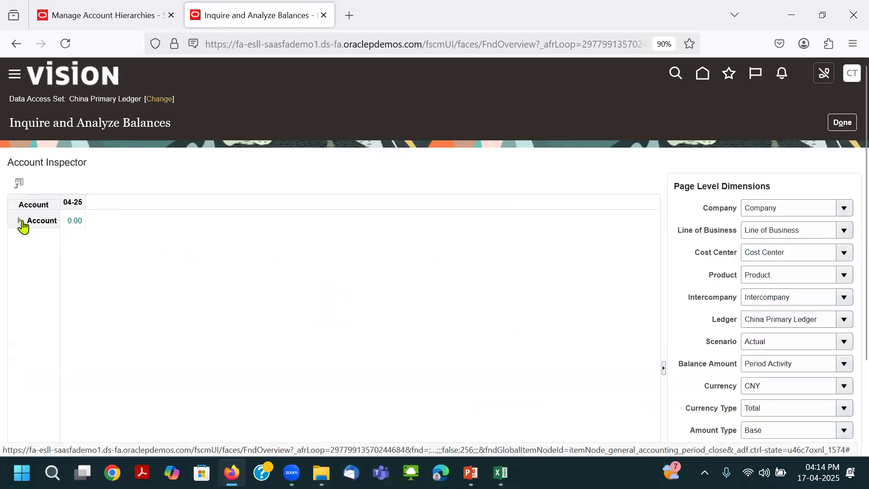
{"action": "left_click", "coordinate": [20, 222]}
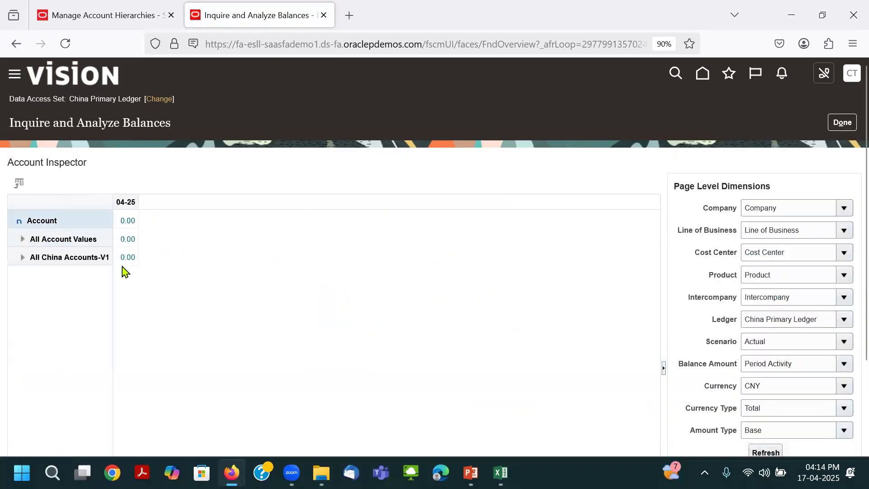
{"action": "left_click", "coordinate": [22, 238]}
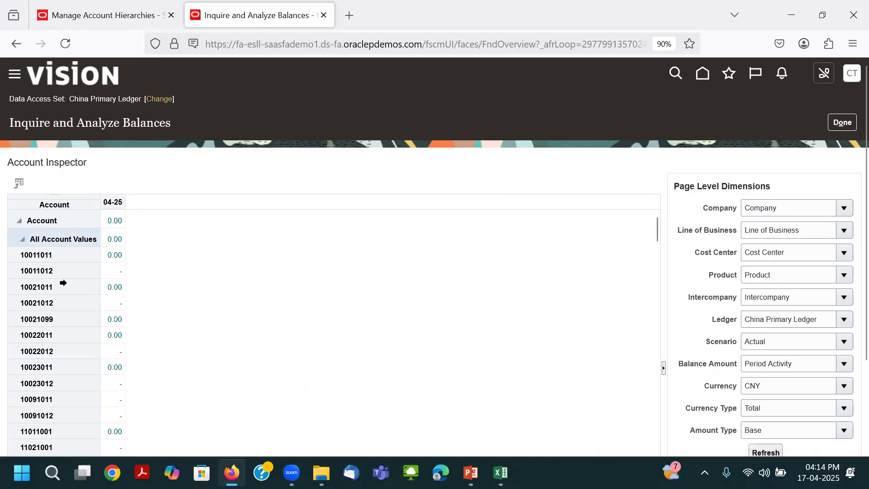
{"action": "left_click", "coordinate": [23, 240]}
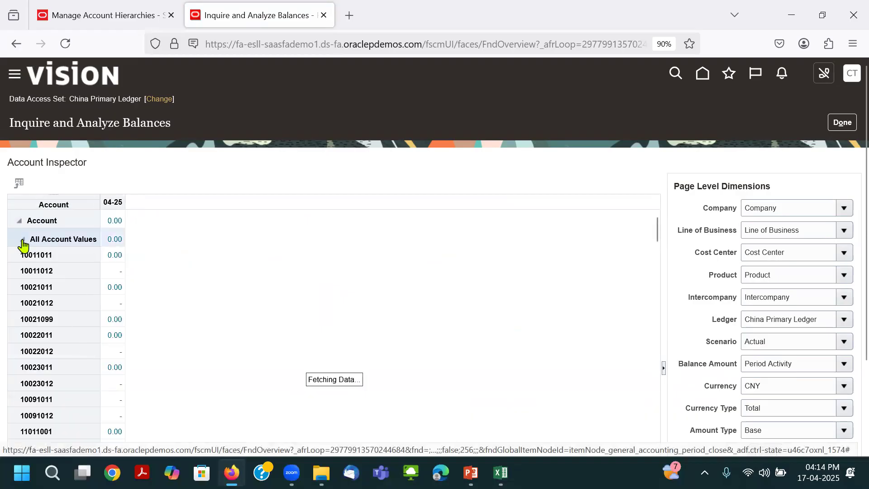
{"action": "left_click", "coordinate": [23, 257]}
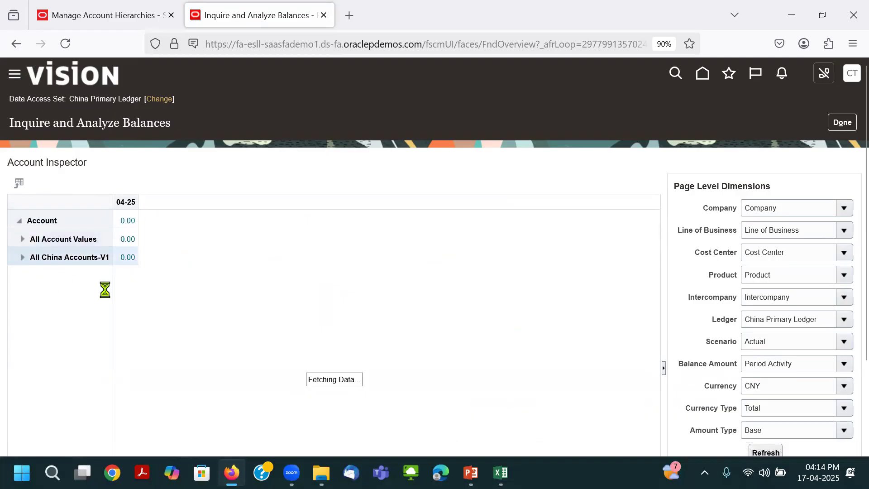
{"action": "left_click", "coordinate": [26, 276]}
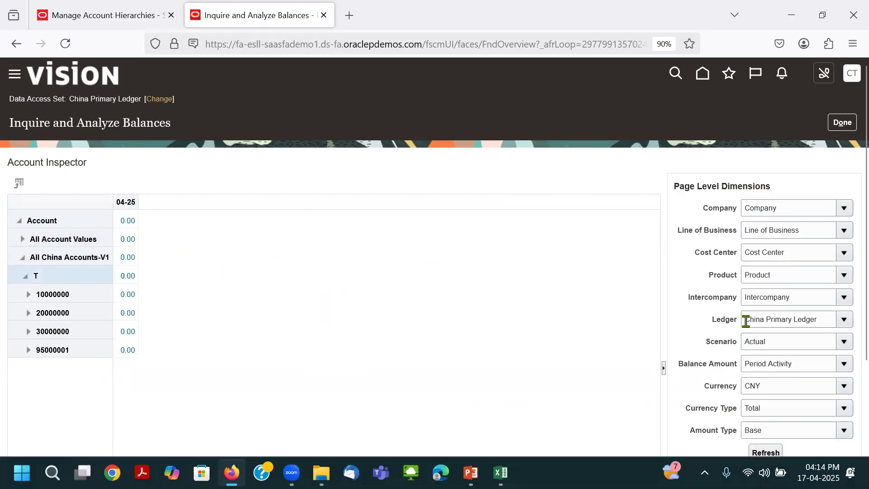
Collapse the Account rows and move the Cost Center dimension into the columns beneath period 04-25.
{"action": "left_click_drag", "start_coordinate": [727, 253], "coordinate": [78, 202]}
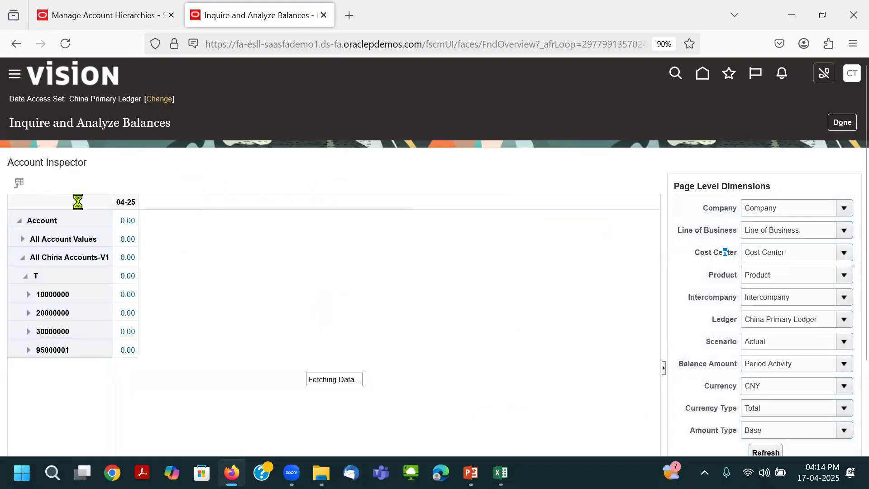
{"action": "left_click", "coordinate": [20, 222]}
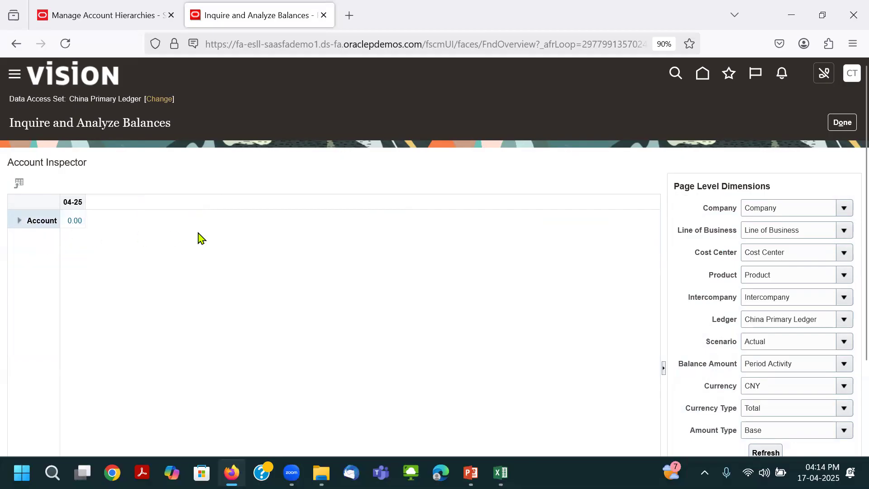
{"action": "left_click_drag", "start_coordinate": [712, 259], "coordinate": [140, 214]}
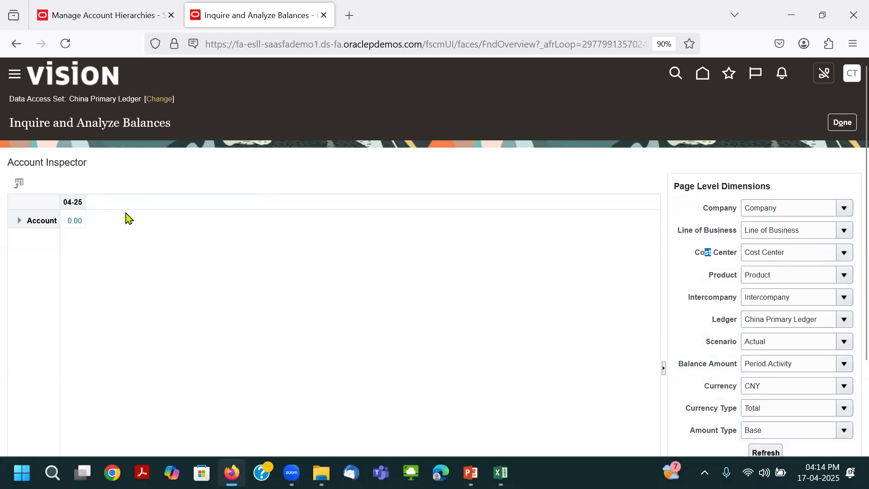
{"action": "left_click_drag", "start_coordinate": [721, 259], "coordinate": [116, 206]}
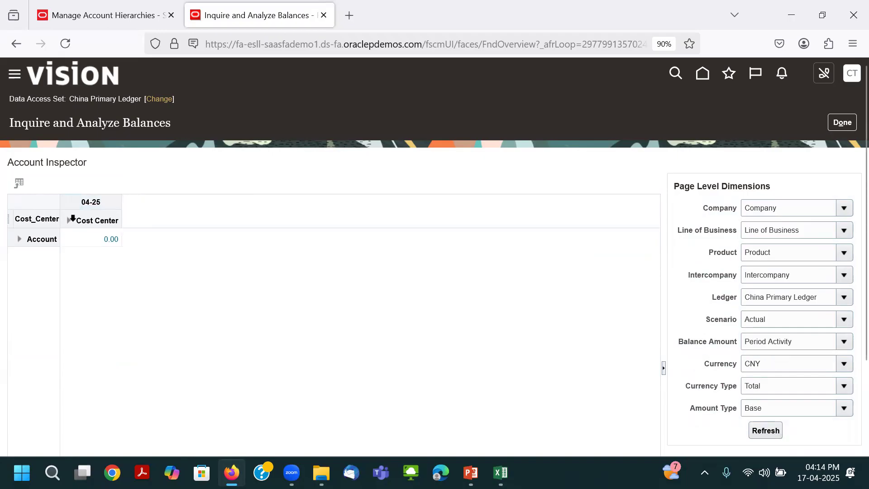
Expand the Cost Center columns through All China Cost Center-V2, T and 2000, and hide the page level dimensions.
{"action": "left_click", "coordinate": [68, 221]}
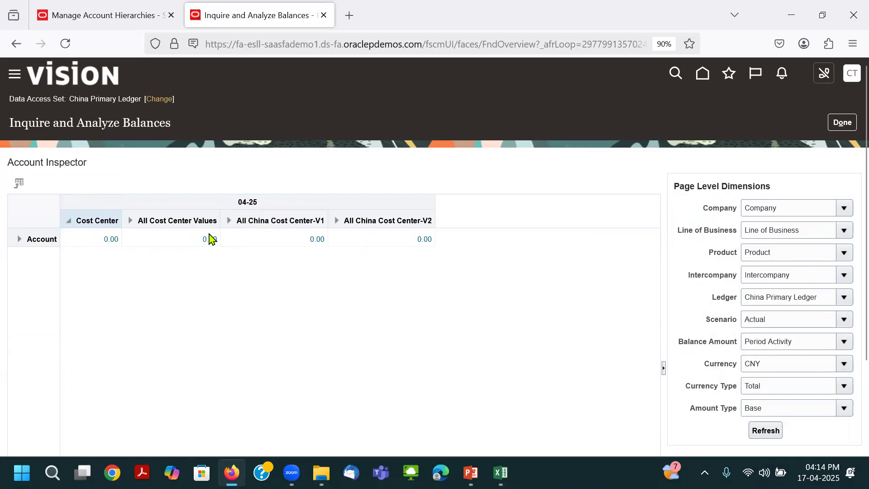
{"action": "left_click", "coordinate": [337, 221]}
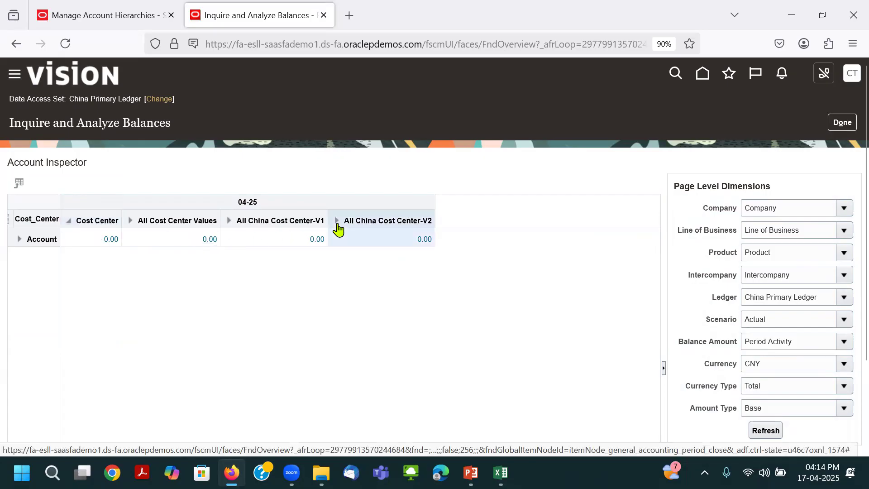
{"action": "left_click", "coordinate": [444, 221]}
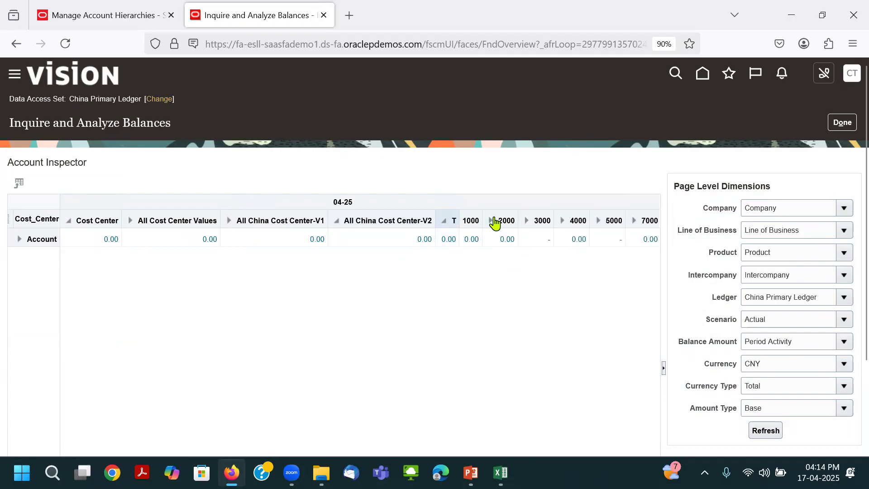
{"action": "left_click", "coordinate": [491, 221]}
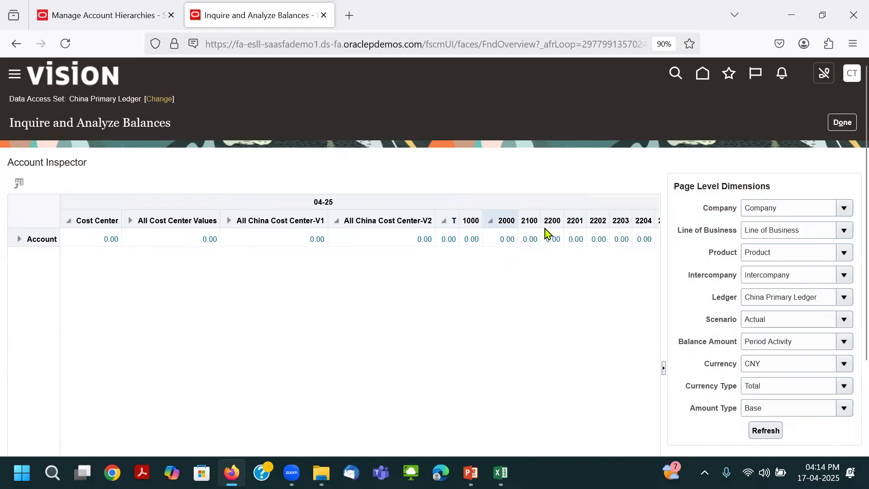
{"action": "left_click", "coordinate": [665, 367]}
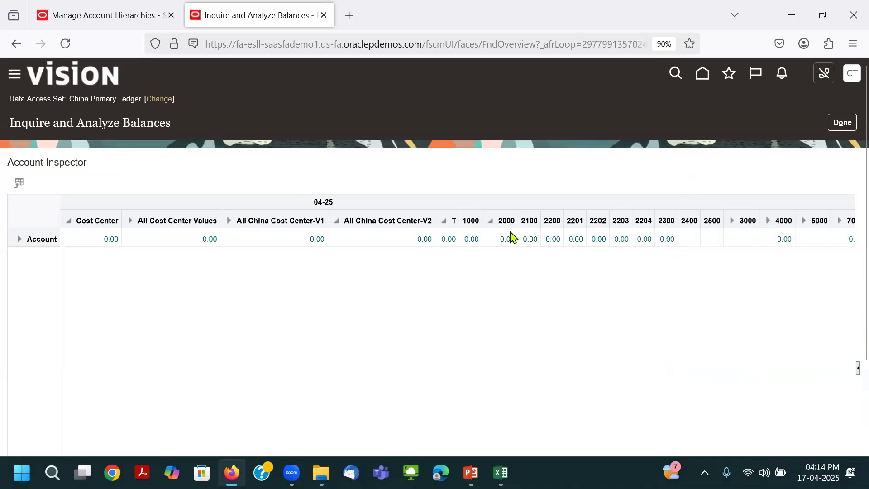
Compare the children of node 2000 in the ALL CHINA COST CENTER V2 hierarchy with the cost center columns in the Account Inspector.
{"action": "left_click", "coordinate": [136, 15]}
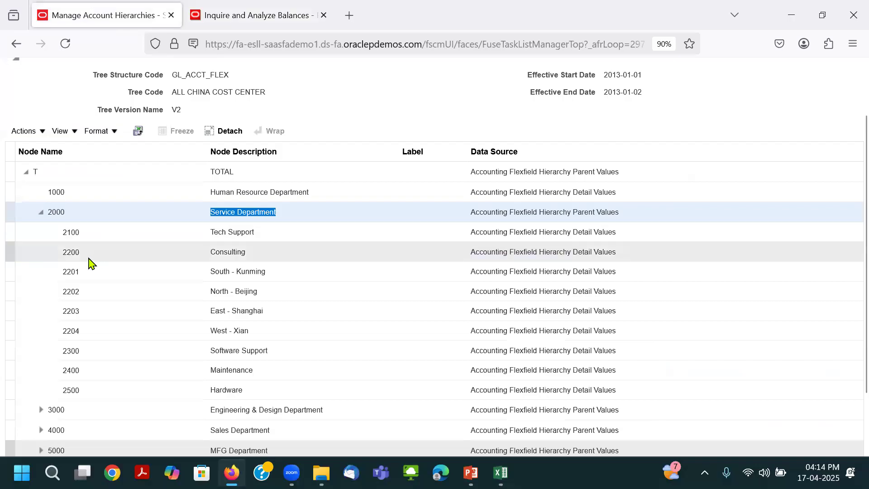
{"action": "left_click", "coordinate": [272, 14]}
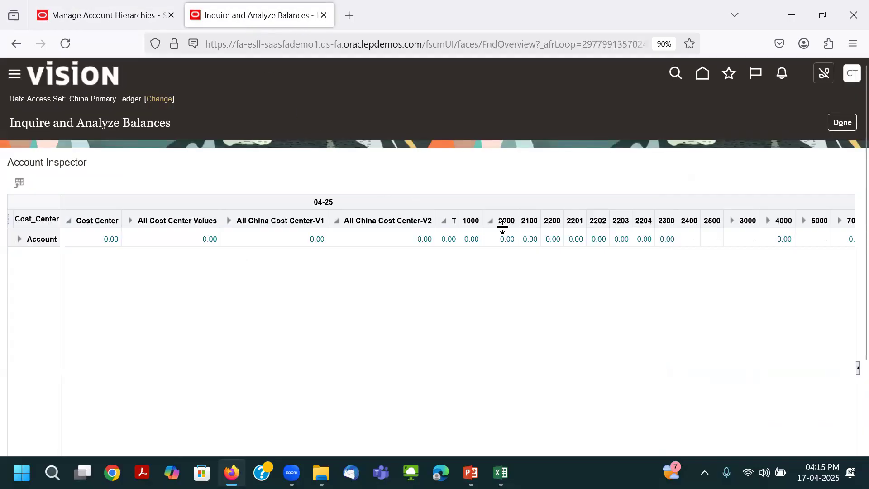
{"action": "left_click", "coordinate": [532, 247]}
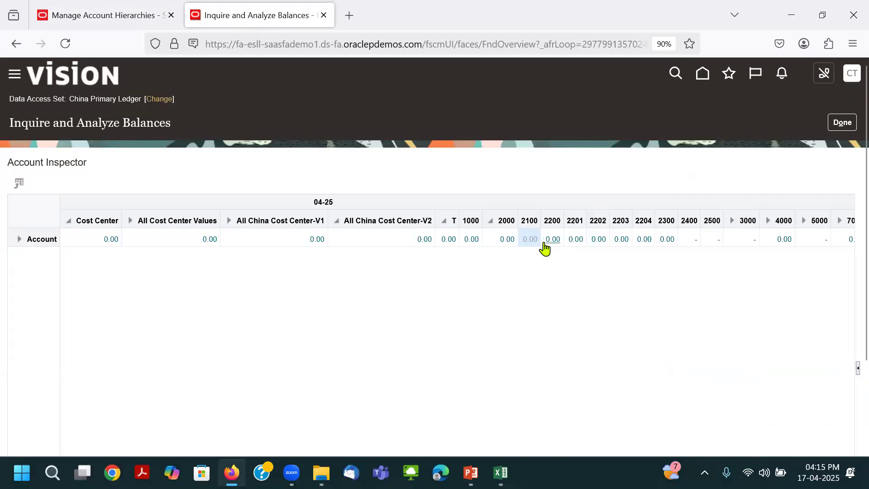
Drill from the cost center 2100 balance into its detail balances and the journal lines of account 55023010.
{"action": "scroll", "coordinate": [549, 281], "scroll_direction": "down", "scroll_amount": 2}
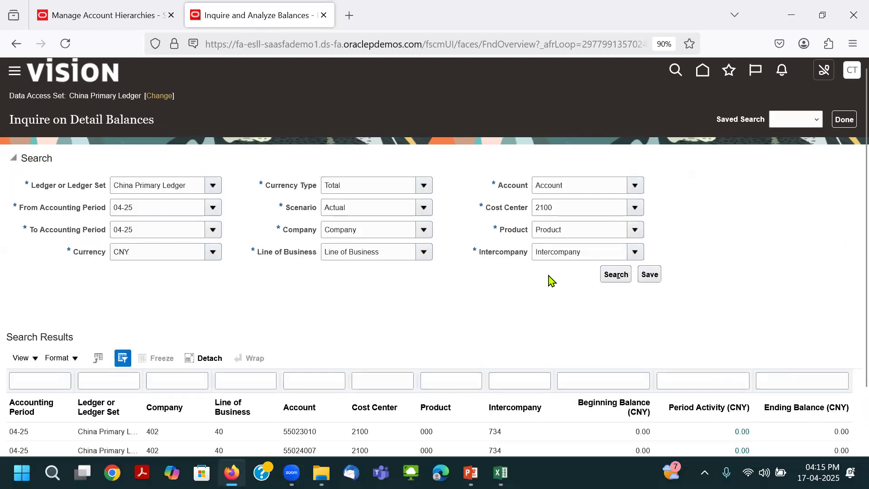
{"action": "scroll", "coordinate": [780, 271], "scroll_direction": "up", "scroll_amount": 2}
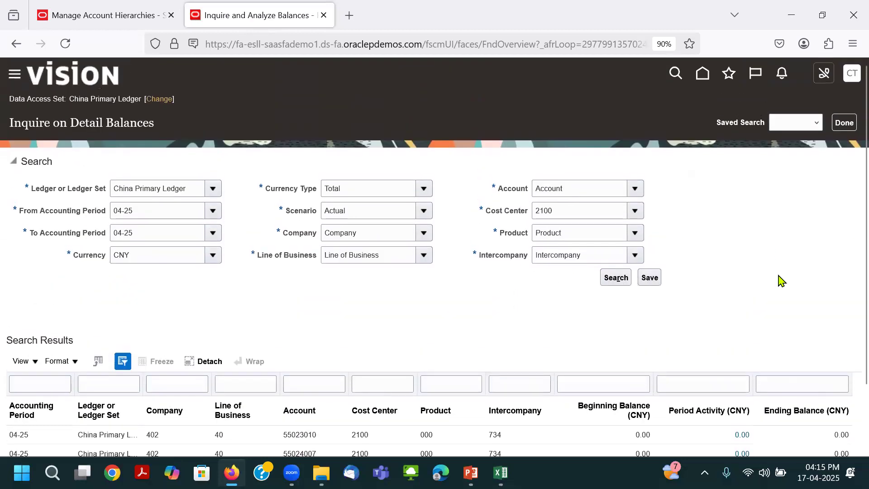
{"action": "scroll", "coordinate": [769, 325], "scroll_direction": "down", "scroll_amount": 2}
{"action": "left_click", "coordinate": [742, 362]}
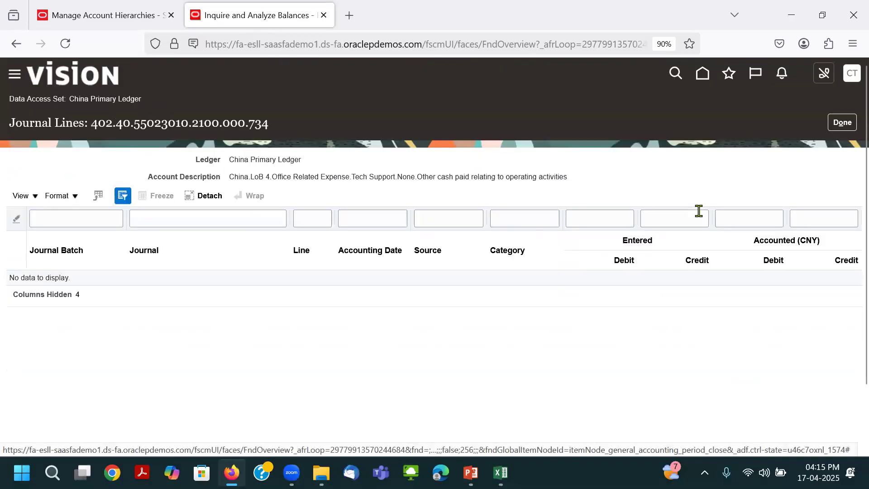
Close the journal lines and detail balances, and return to the application home page.
{"action": "left_click", "coordinate": [842, 124]}
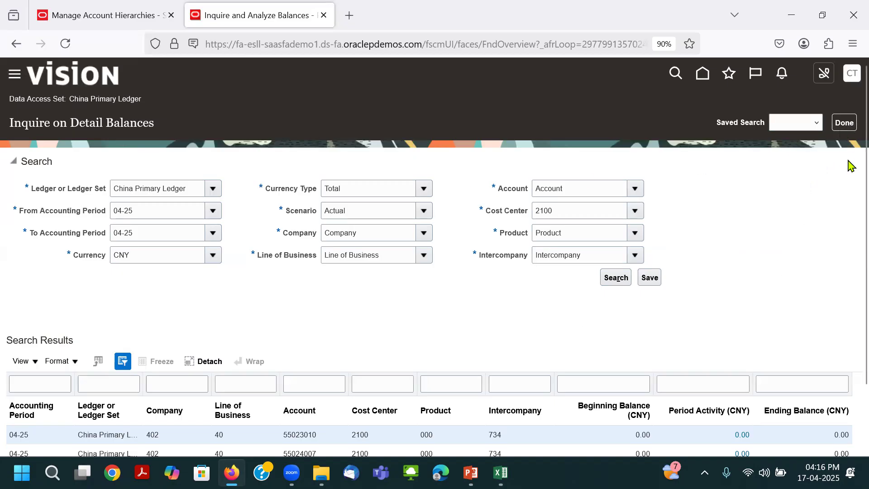
{"action": "left_click", "coordinate": [838, 129]}
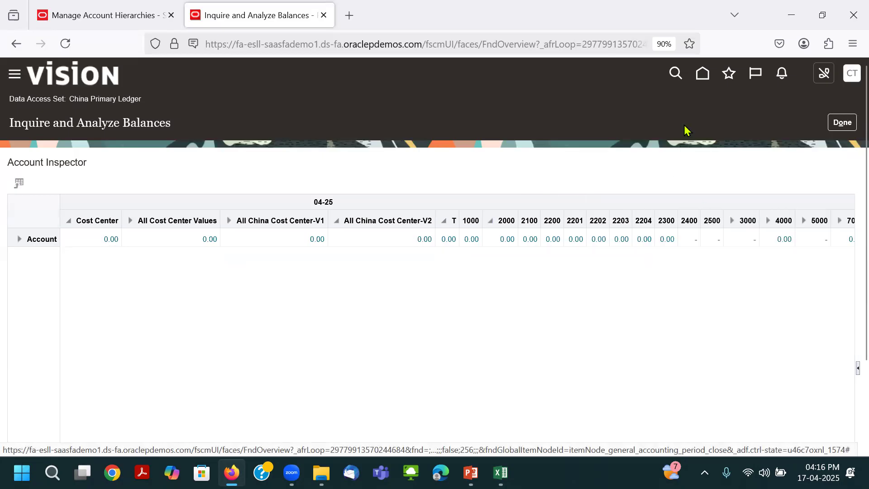
{"action": "left_click", "coordinate": [702, 79]}
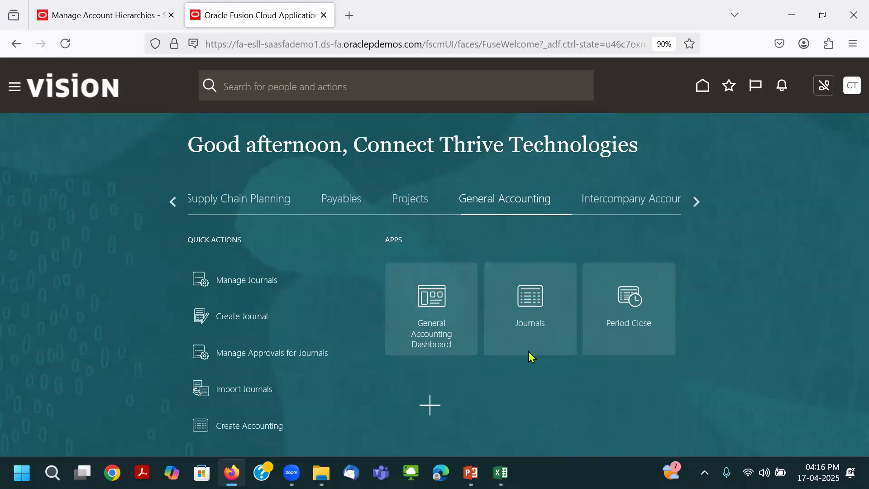
Switch to the Account Hierarchies sheet in Excel and enter "BY Using the FBDI" in cell H6.
{"action": "key", "text": "alt+Tab"}
{"action": "key", "text": "alt+Tab"}
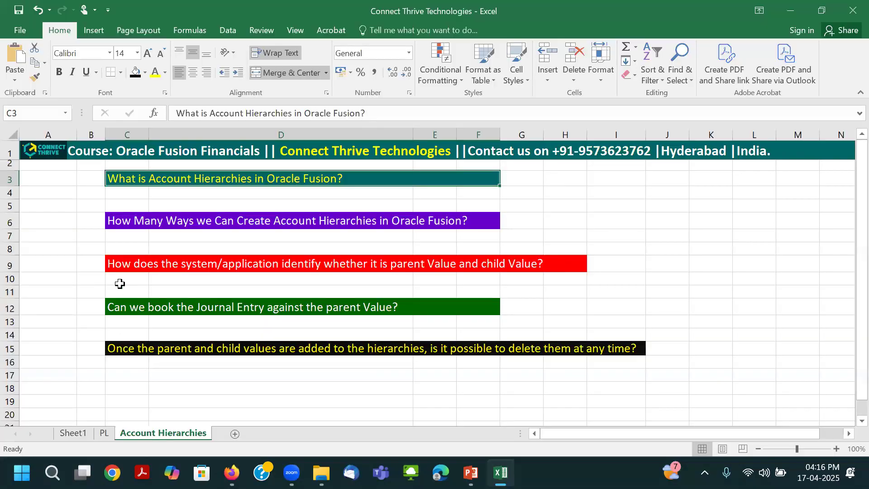
{"action": "left_click", "coordinate": [122, 224]}
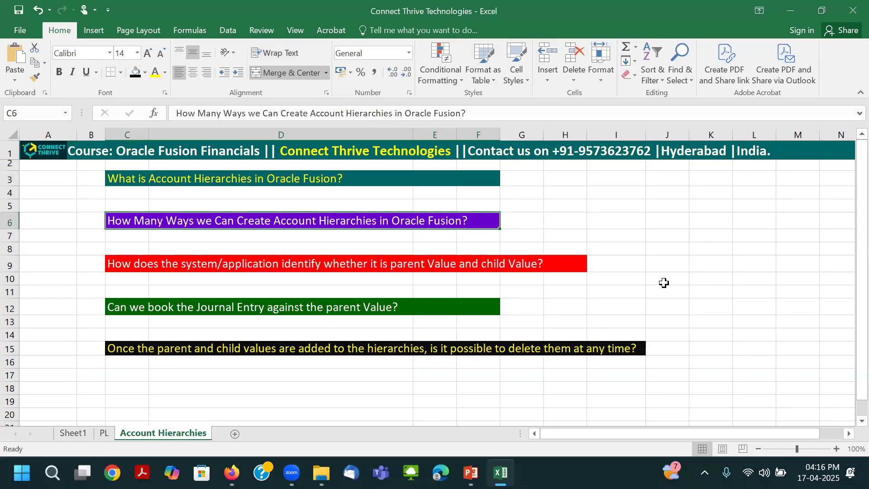
{"action": "left_click", "coordinate": [517, 220]}
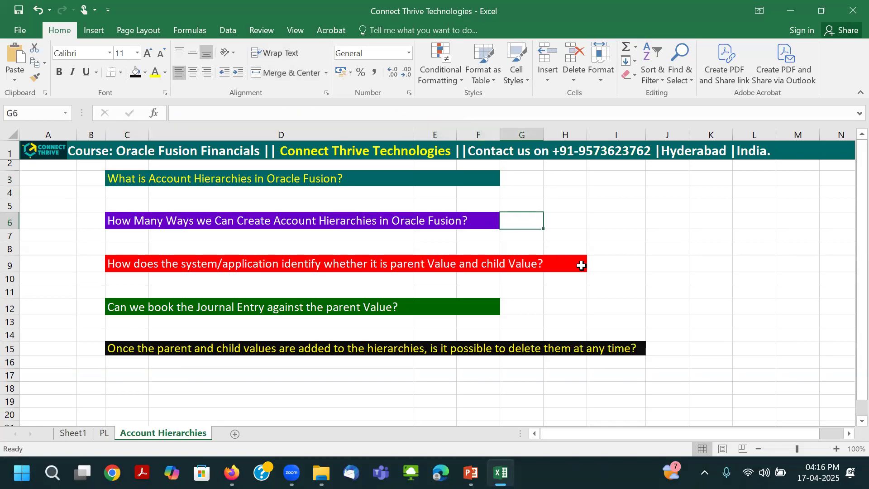
{"action": "key", "text": "Right"}
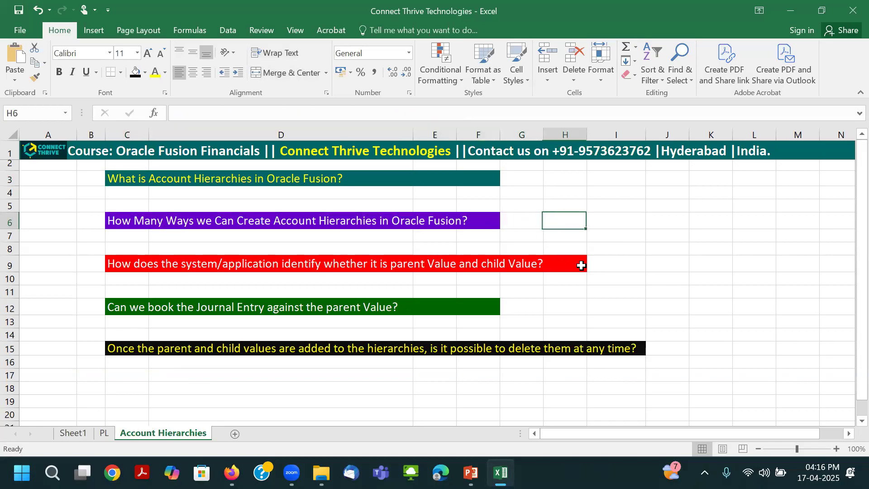
{"action": "type", "text": "B"}
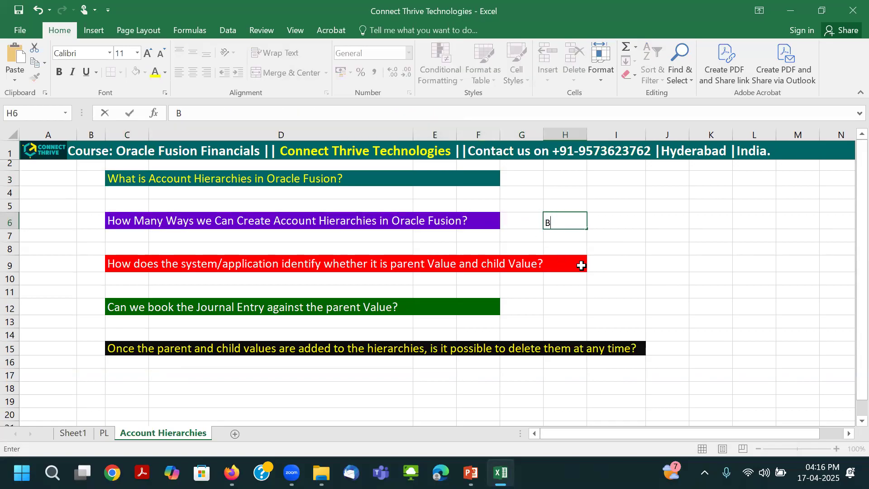
{"action": "type", "text": "Y Using the FBDI"}
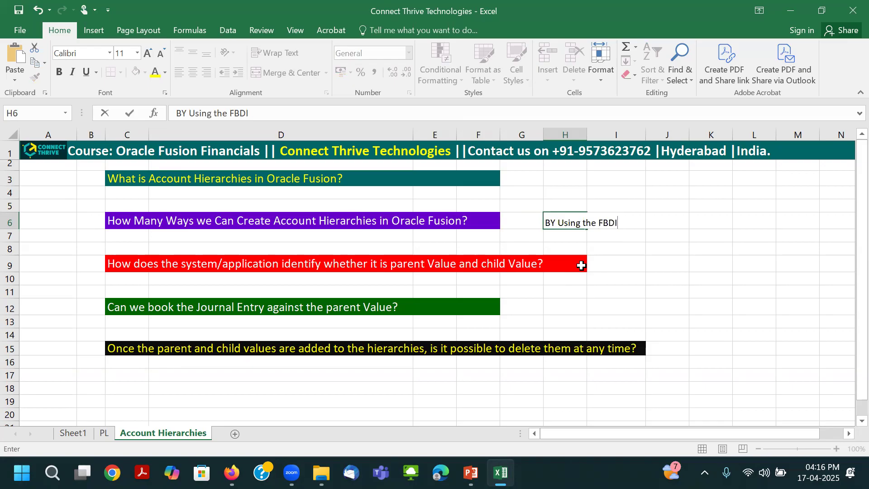
{"action": "key", "text": "Return"}
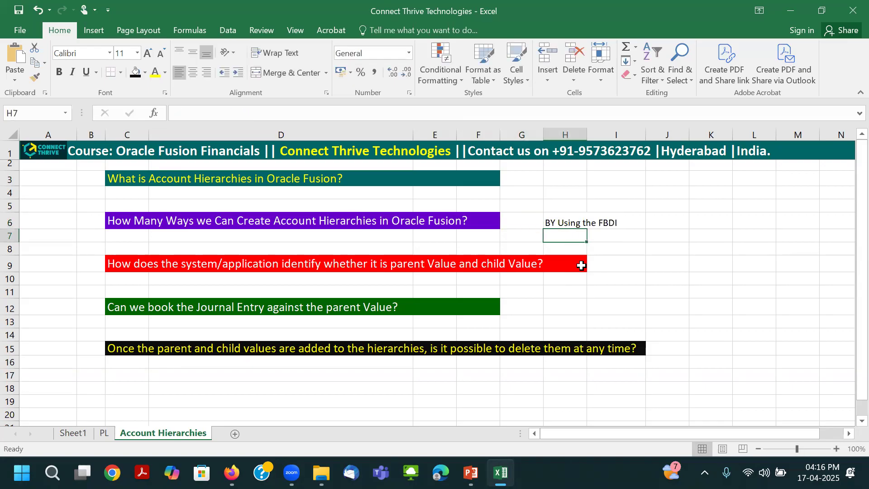
Enter "EDM" in cell H7 and "DRM" in cell H8.
{"action": "type", "text": "EDM"}
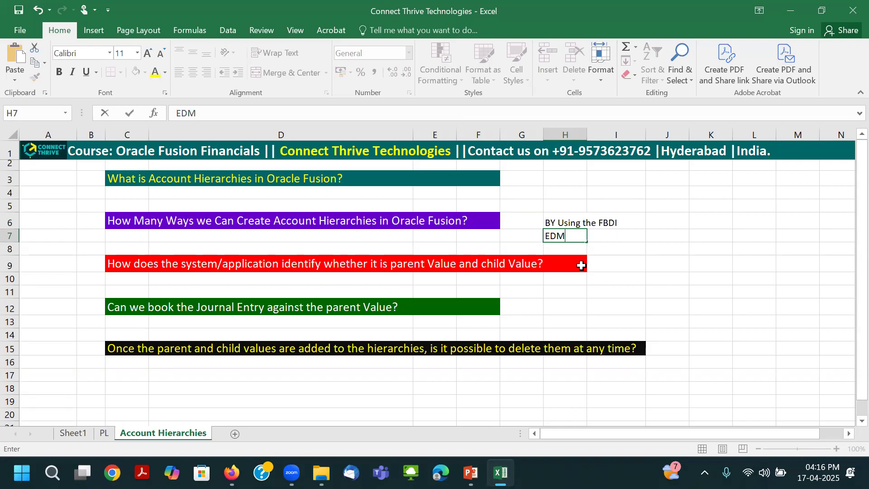
{"action": "key", "text": "Tab"}
{"action": "key", "text": "Down"}
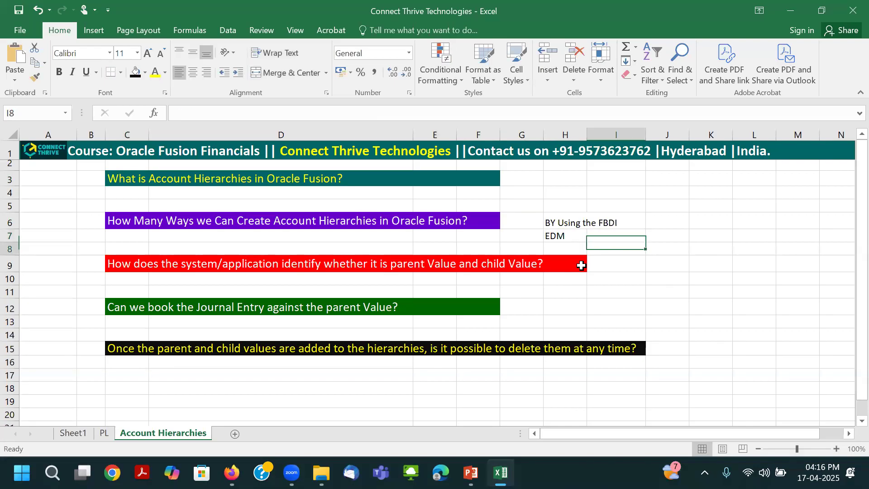
{"action": "key", "text": "Left"}
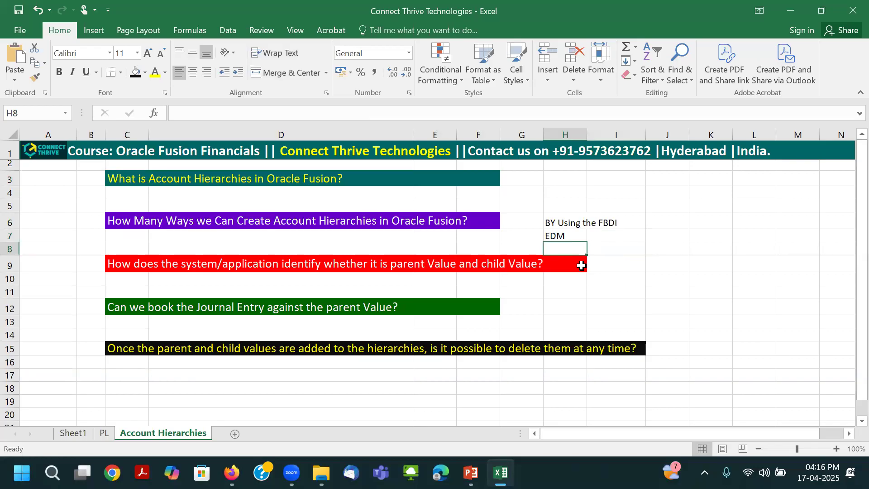
{"action": "type", "text": "DRM"}
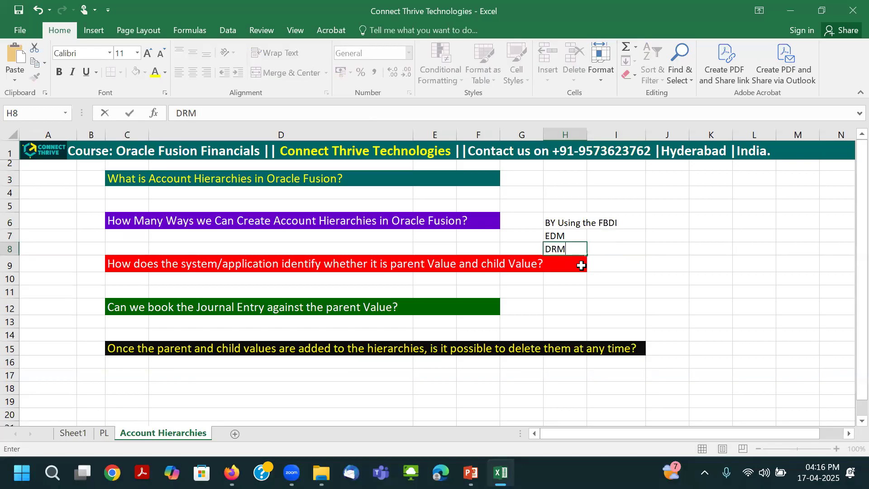
{"action": "key", "text": "Tab"}
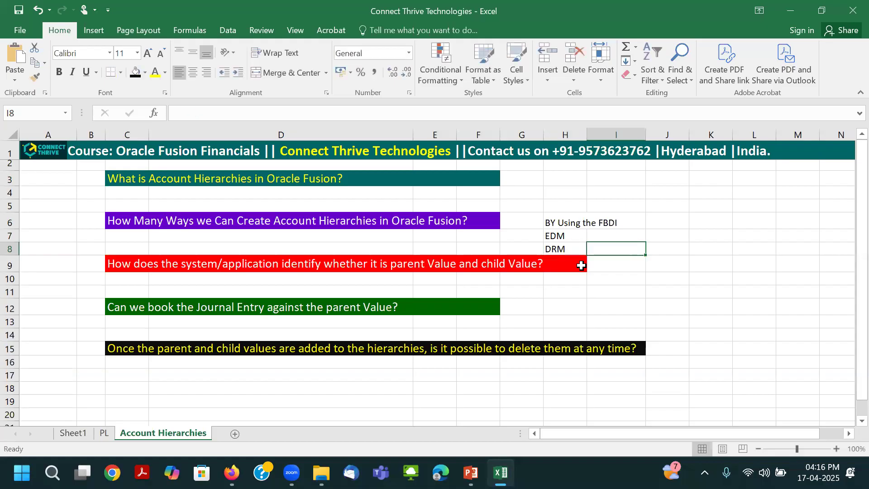
Extend the text in cell H8 to "DRM is old one".
{"action": "left_click", "coordinate": [565, 247]}
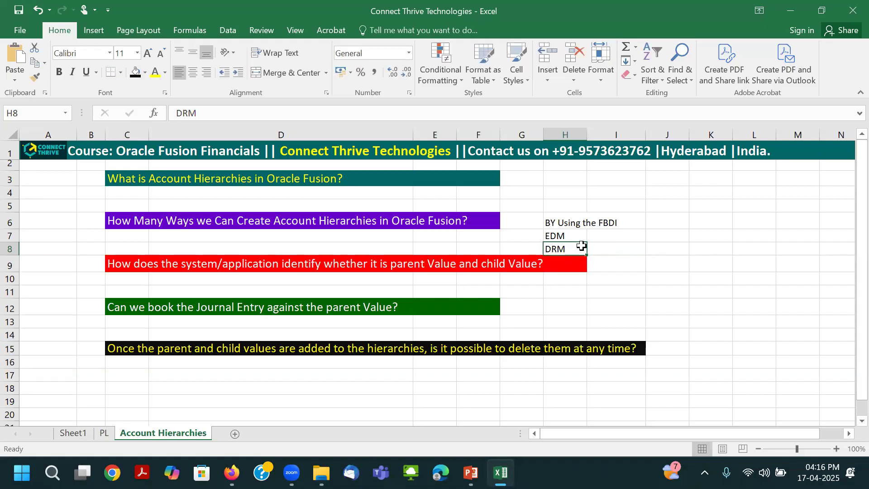
{"action": "double_click", "coordinate": [572, 247]}
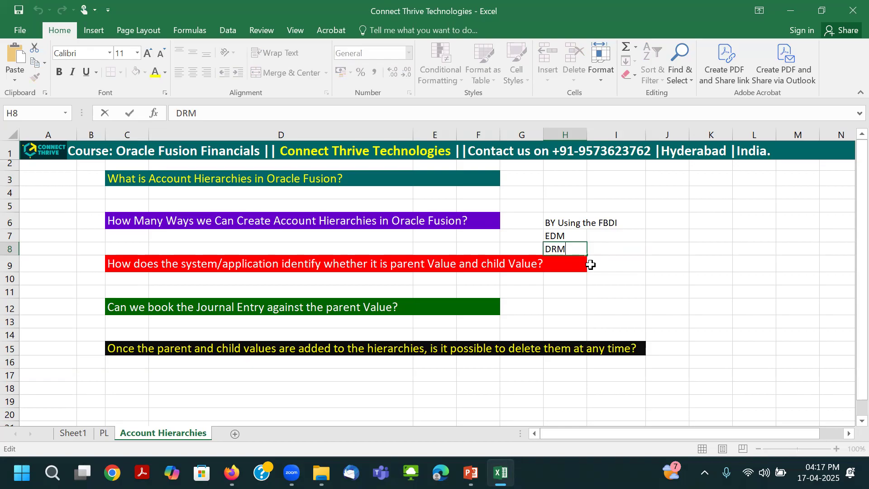
{"action": "type", "text": "i"}
{"action": "type", "text": "d"}
{"action": "key", "text": "BackSpace"}
{"action": "type", "text": "s old one"}
{"action": "key", "text": "ctrl+Return"}
Extend the text in cell H7 to "EDM New one" and autofit column H to its contents.
{"action": "left_click", "coordinate": [577, 235]}
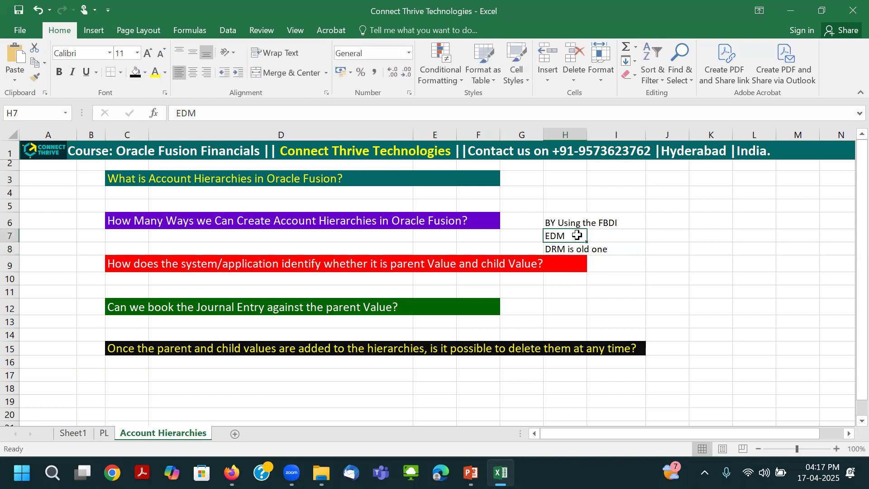
{"action": "double_click", "coordinate": [577, 235]}
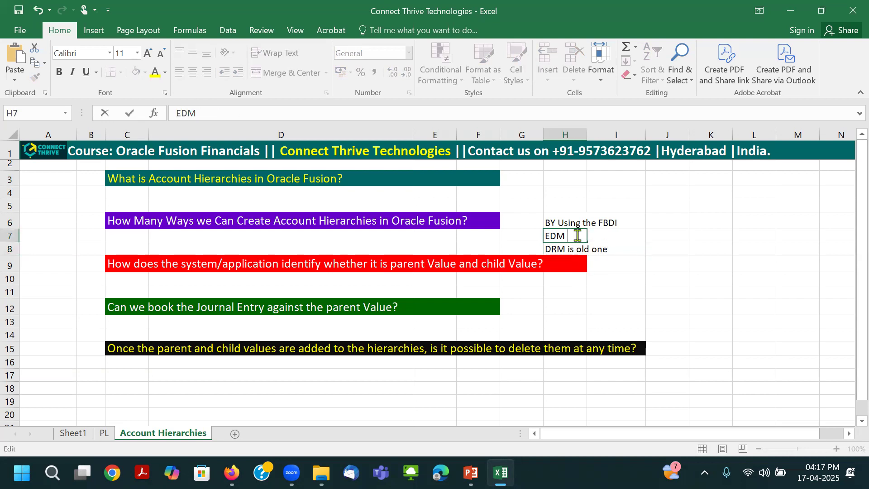
{"action": "type", "text": "New one"}
{"action": "key", "text": "Tab"}
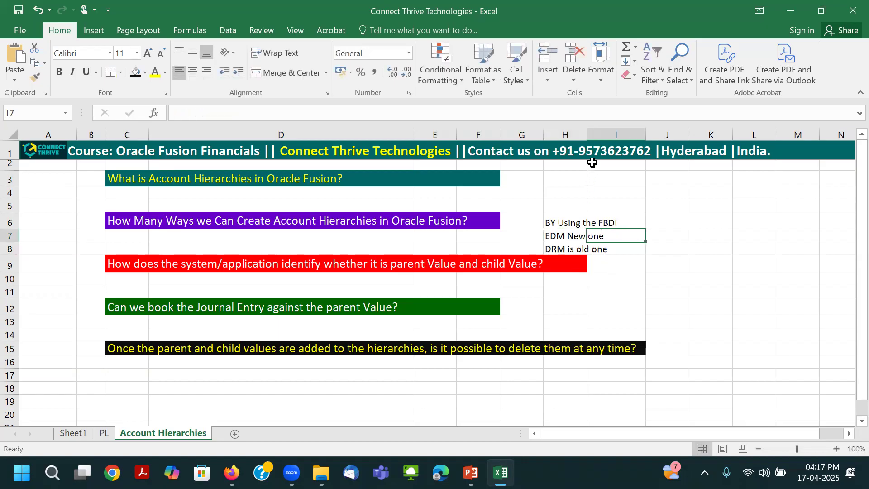
{"action": "double_click", "coordinate": [587, 134]}
{"action": "left_click", "coordinate": [593, 222]}
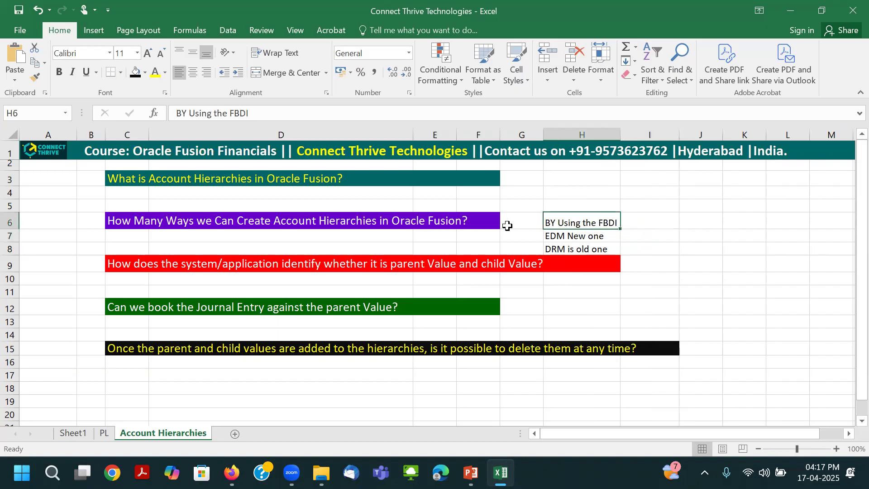
Review the FBDI and EDM entries beside the question about ways to create account hierarchies.
{"action": "left_click", "coordinate": [300, 222]}
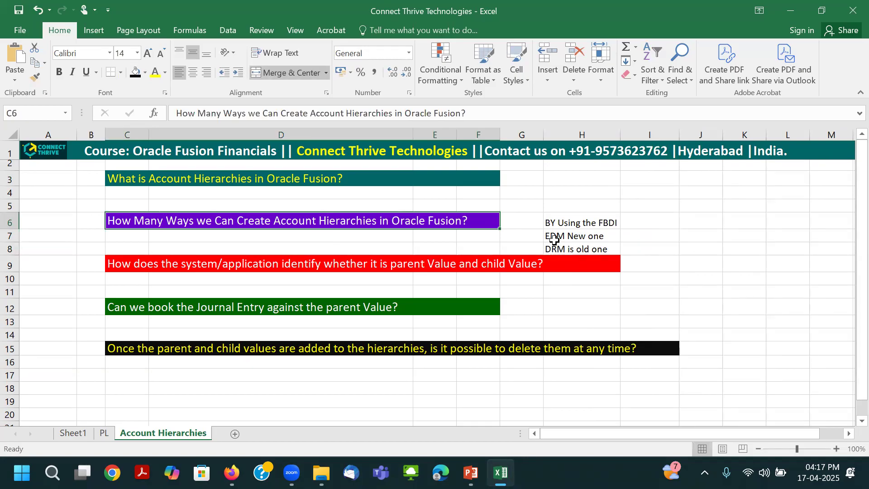
{"action": "left_click", "coordinate": [566, 222]}
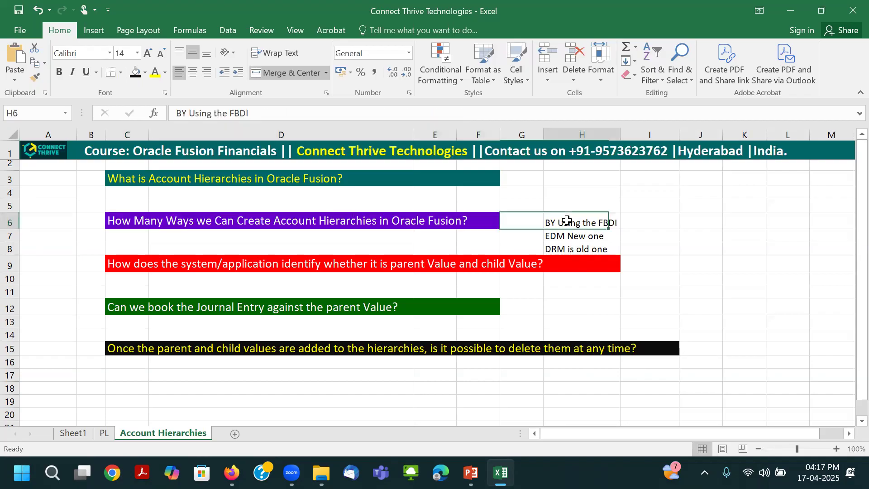
{"action": "mouse_move", "coordinate": [321, 473]}
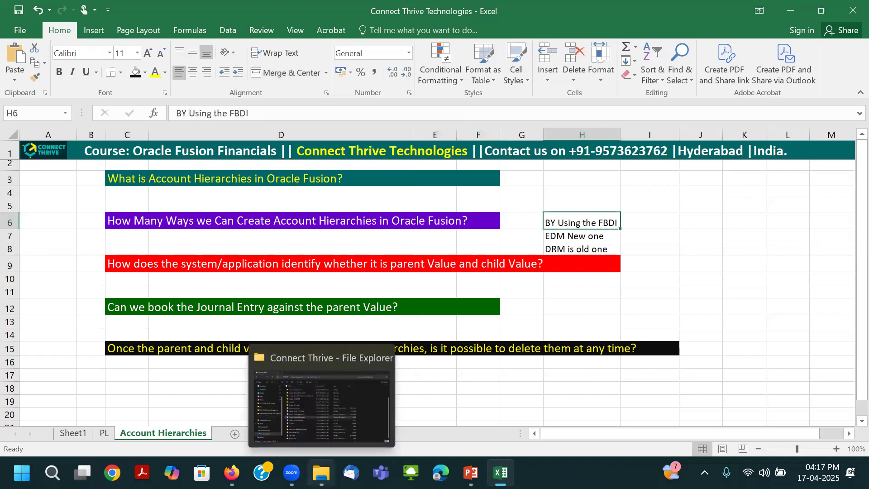
{"action": "left_click", "coordinate": [594, 237]}
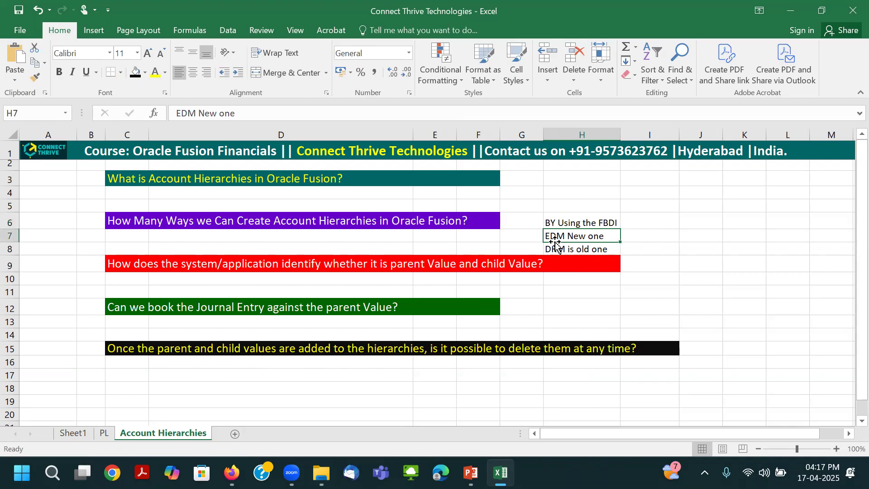
{"action": "key", "text": "Left"}
{"action": "left_click", "coordinate": [582, 235]}
{"action": "left_click", "coordinate": [640, 231]}
{"action": "left_click", "coordinate": [574, 237]}
Widen column H slightly beyond its entries.
{"action": "left_click_drag", "start_coordinate": [620, 135], "coordinate": [641, 135]}
{"action": "left_click", "coordinate": [649, 237]}
{"action": "left_click", "coordinate": [618, 238]}
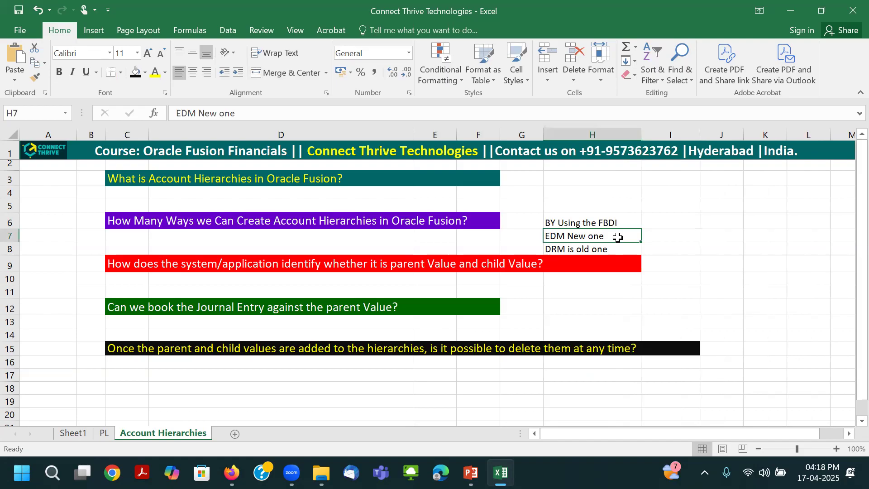
{"action": "left_click", "coordinate": [669, 235]}
{"action": "left_click", "coordinate": [620, 232]}
{"action": "left_click", "coordinate": [595, 221]}
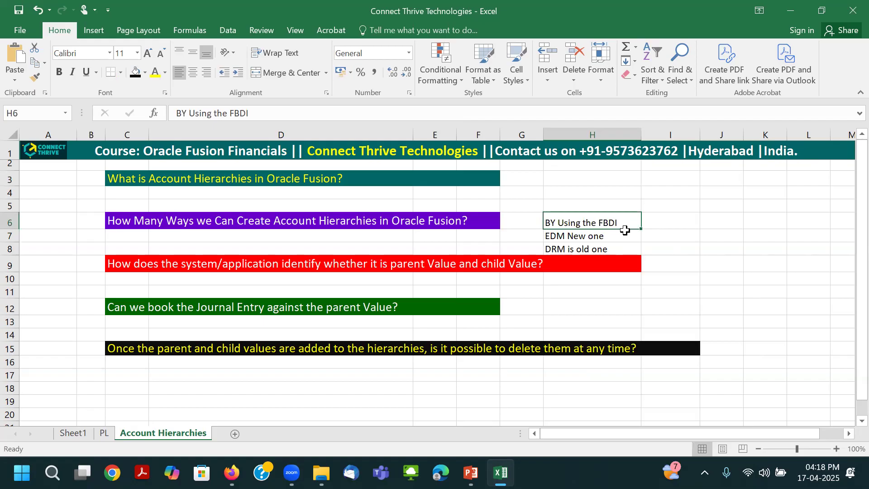
{"action": "left_click", "coordinate": [588, 248]}
{"action": "left_click", "coordinate": [558, 236]}
{"action": "left_click", "coordinate": [567, 247]}
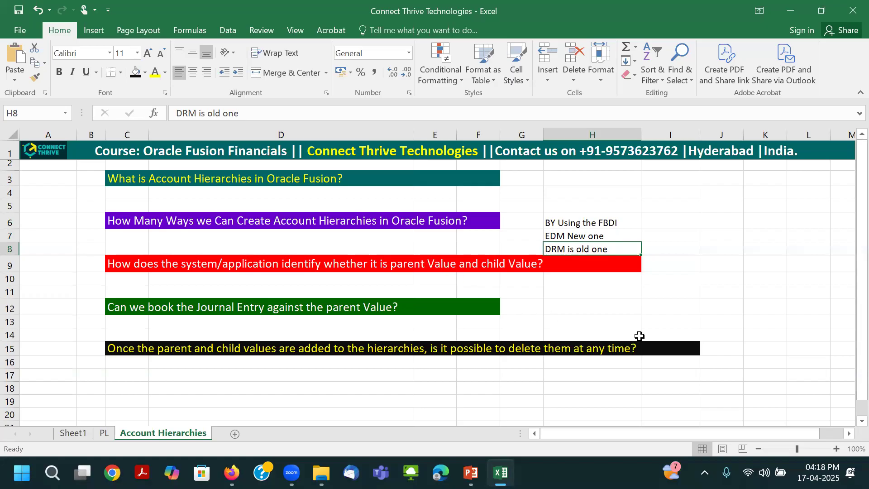
Select the question on identifying parent and child values, and open Setup and Maintenance in the Oracle Fusion browser window.
{"action": "left_click", "coordinate": [122, 264]}
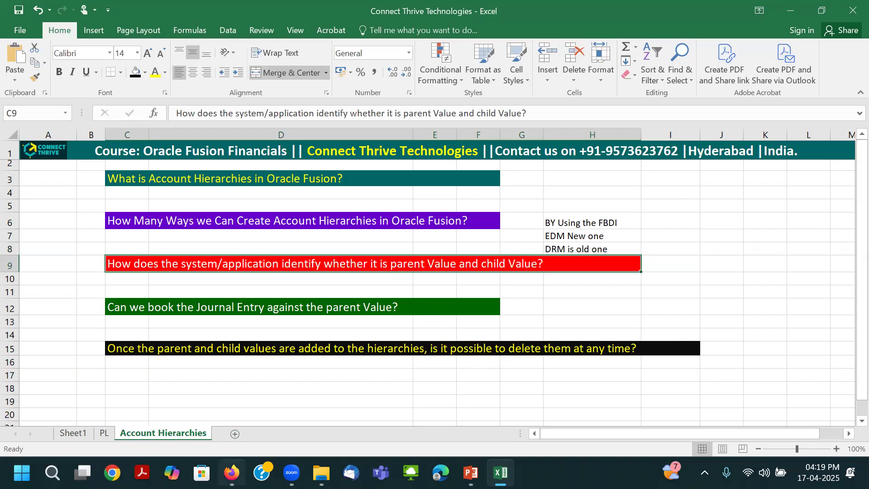
{"action": "mouse_move", "coordinate": [232, 471]}
{"action": "left_click", "coordinate": [223, 435]}
{"action": "left_click", "coordinate": [853, 91]}
{"action": "left_click", "coordinate": [663, 273]}
Collapse node 2000 in the ALL CHINA COST CENTER V2 hierarchy and return to the Setup: Financials page.
{"action": "left_click", "coordinate": [104, 15]}
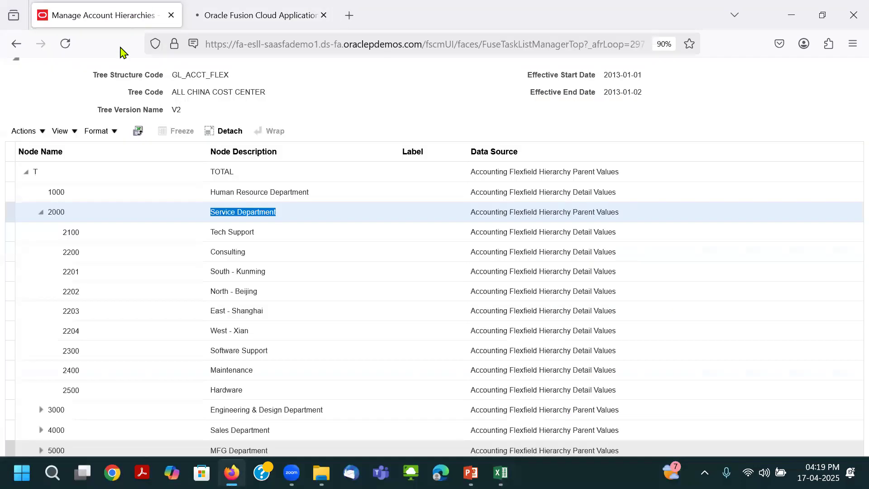
{"action": "right_click", "coordinate": [58, 216]}
{"action": "left_click", "coordinate": [64, 222]}
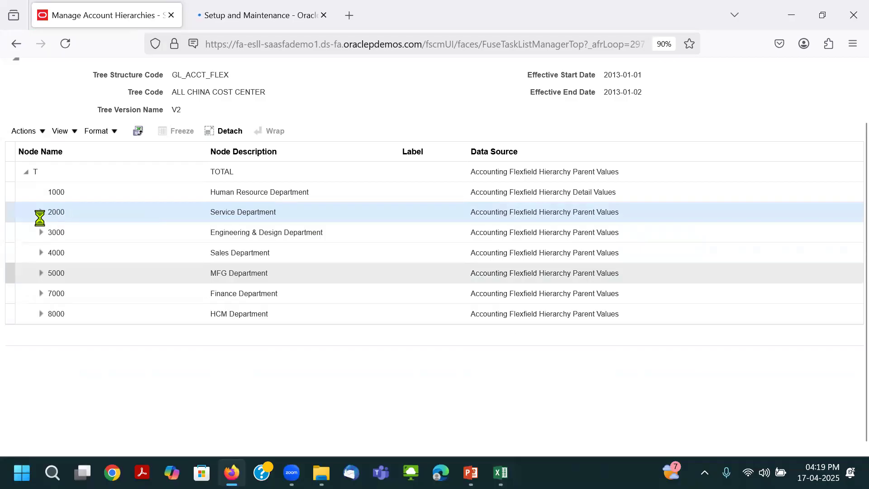
{"action": "left_click", "coordinate": [221, 17]}
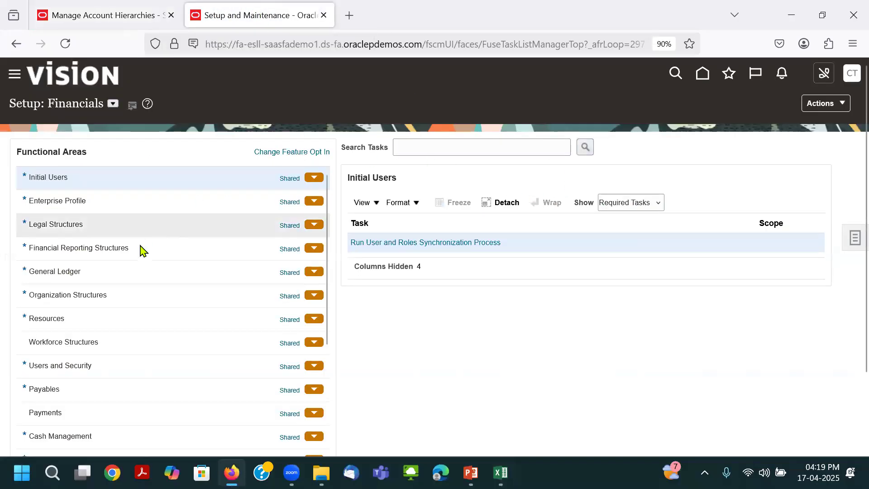
Open the Manage Chart of Accounts Value Sets task under Financial Reporting Structures, checking the ALL CHINA COST CENTER hierarchy's details while it loads.
{"action": "left_click", "coordinate": [137, 252]}
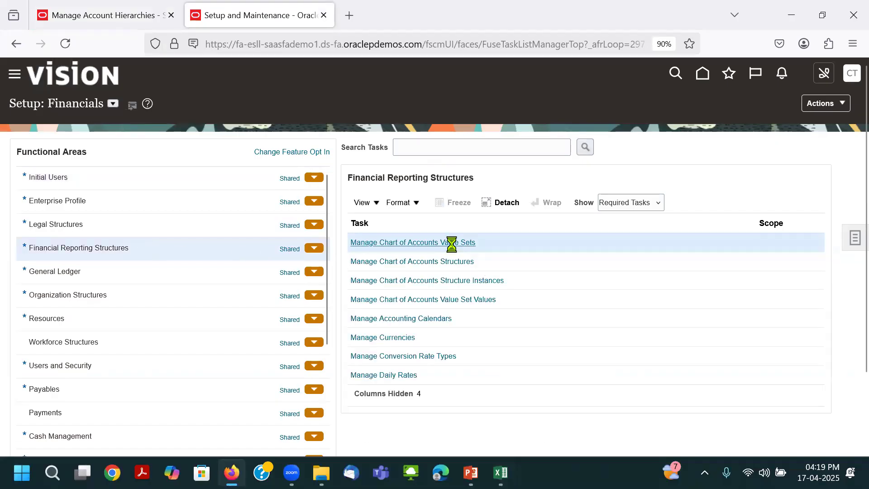
{"action": "left_click", "coordinate": [88, 15]}
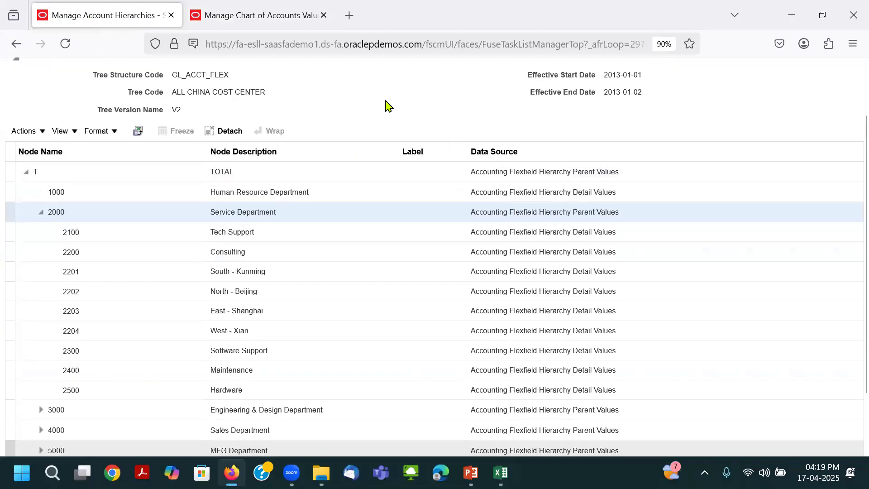
{"action": "scroll", "coordinate": [387, 107], "scroll_direction": "up", "scroll_amount": 2}
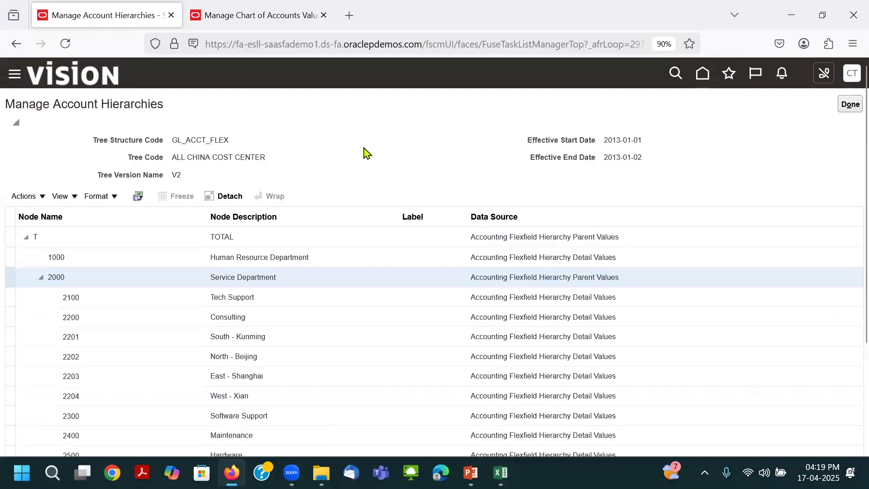
{"action": "left_click", "coordinate": [265, 16]}
Search the chart of accounts value sets for codes beginning with Chi.
{"action": "left_click", "coordinate": [225, 165]}
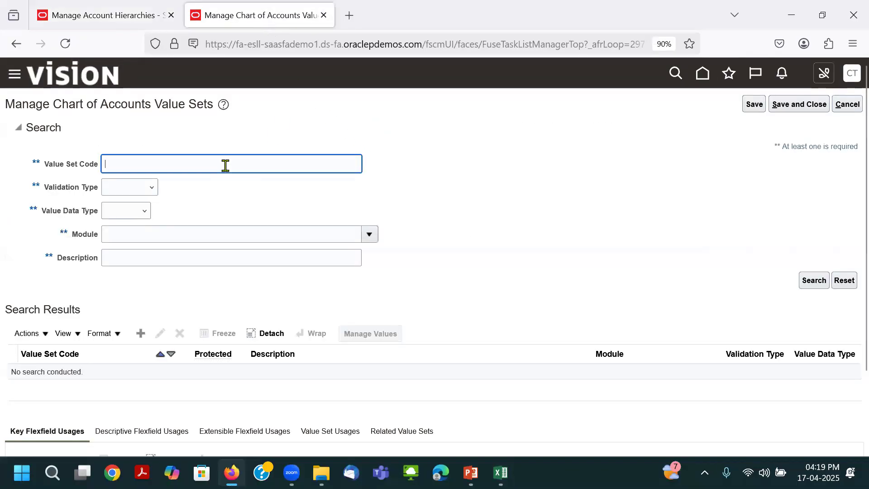
{"action": "type", "text": "CN"}
{"action": "key", "text": "Return"}
{"action": "key", "text": "BackSpace"}
{"action": "type", "text": "in"}
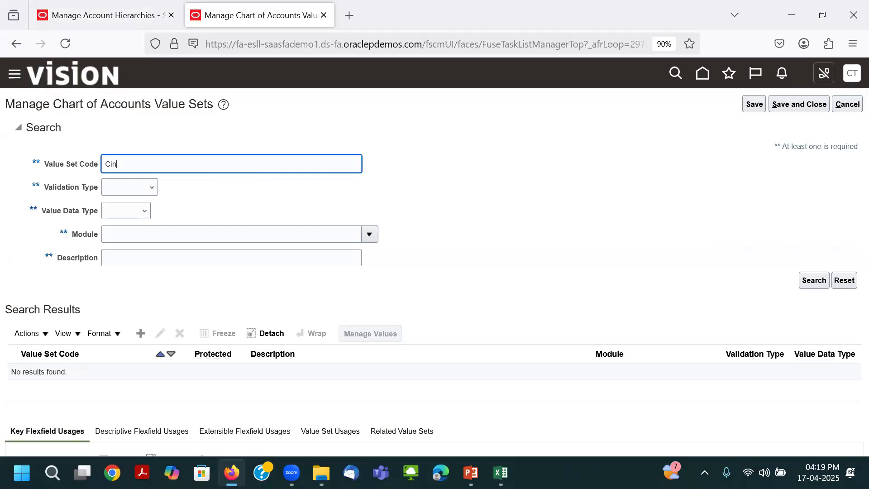
{"action": "key", "text": "BackSpace"}
{"action": "key", "text": "BackSpace"}
{"action": "type", "text": "hi"}
{"action": "key", "text": "Return"}
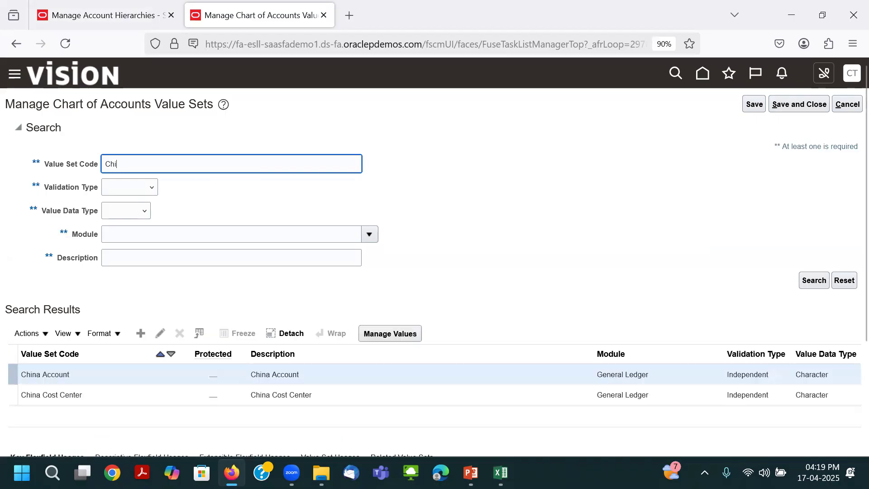
Open the values of the China Cost Center value set and select value 2000, Service Department.
{"action": "scroll", "coordinate": [220, 181], "scroll_direction": "down", "scroll_amount": 2}
{"action": "left_click", "coordinate": [118, 324]}
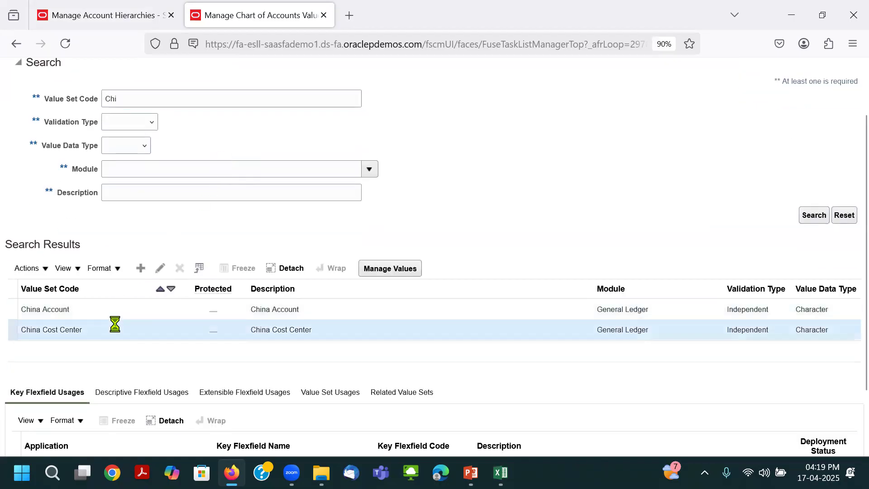
{"action": "left_click", "coordinate": [382, 271]}
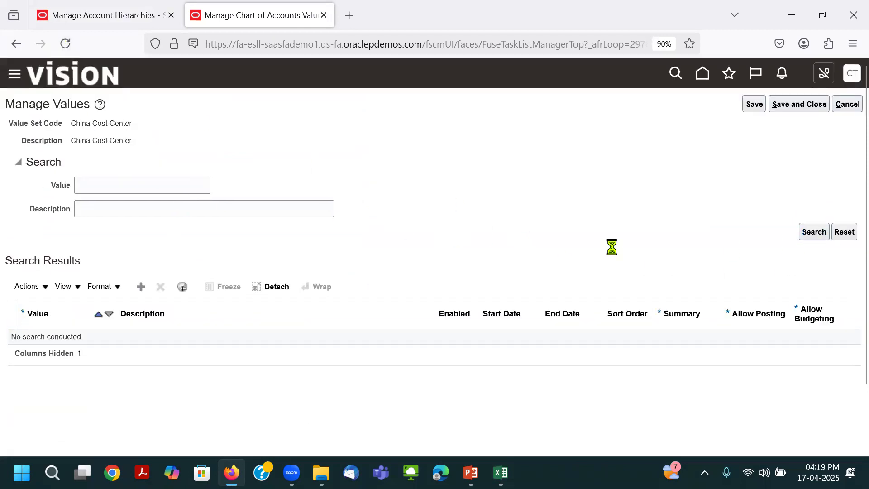
{"action": "scroll", "coordinate": [381, 207], "scroll_direction": "down", "scroll_amount": 2}
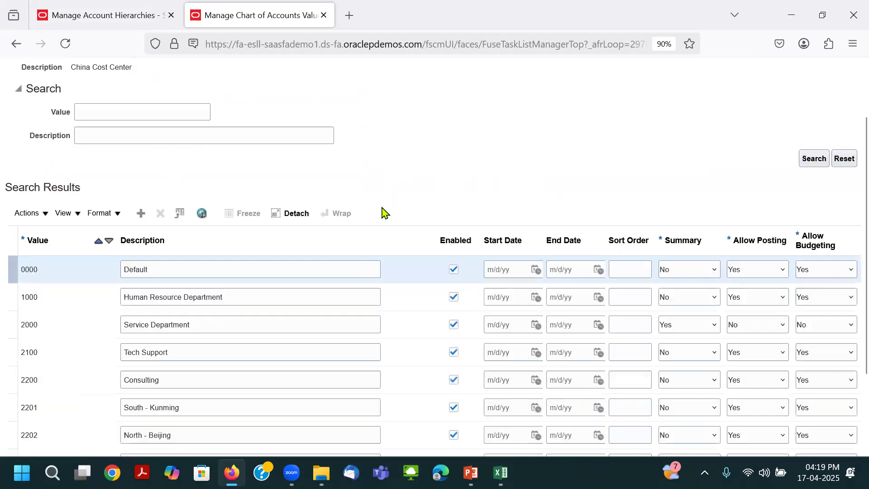
{"action": "left_click", "coordinate": [92, 325]}
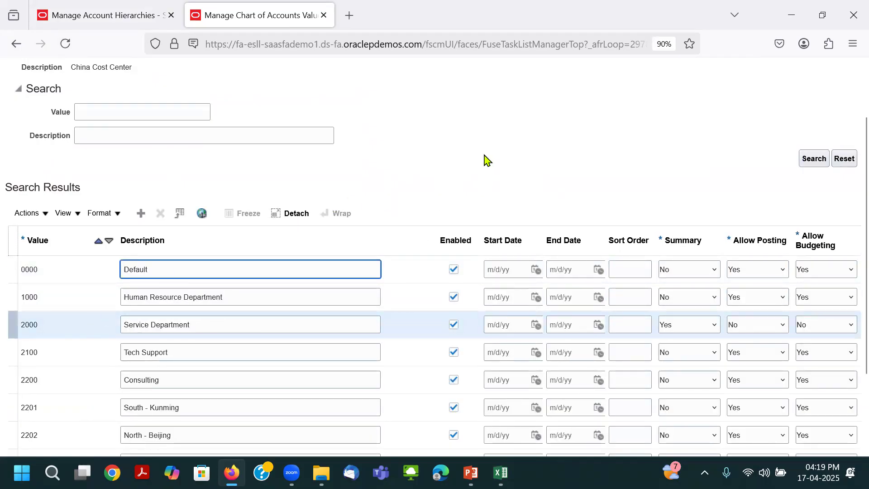
Box value 2000 and its Summary setting in red, and draw an arrow from the Summary heading to that setting.
{"action": "key", "text": "ctrl+minus"}
{"action": "key", "text": "ctrl+minus"}
{"action": "key", "text": "ctrl+plus"}
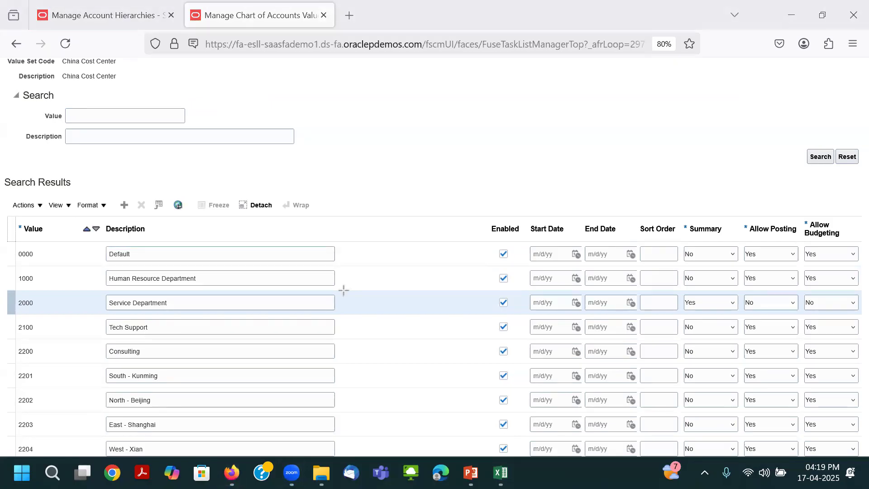
{"action": "left_click_drag", "start_coordinate": [7, 292], "coordinate": [363, 313]}
{"action": "left_click_drag", "start_coordinate": [682, 292], "coordinate": [856, 312]}
{"action": "key", "text": "ctrl+z"}
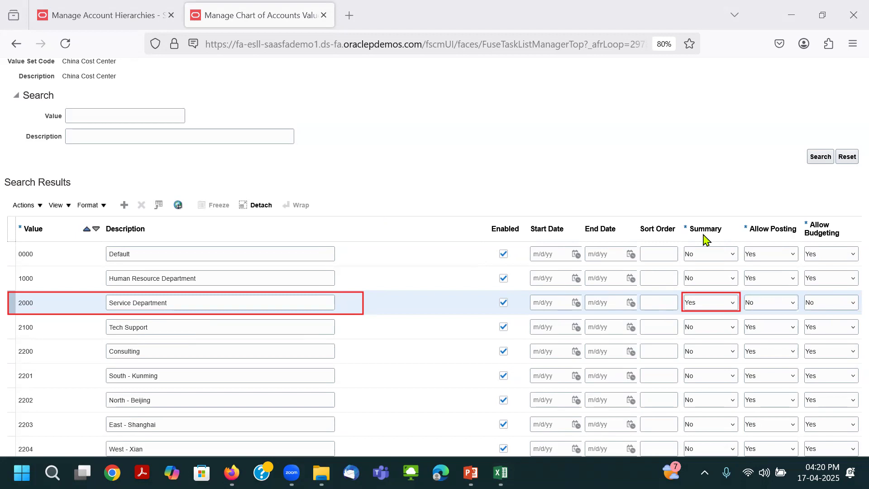
{"action": "mouse_move", "coordinate": [705, 232]}
{"action": "left_mouse_down"}
{"action": "mouse_move", "coordinate": [713, 293]}
{"action": "mouse_move", "coordinate": [705, 290]}
{"action": "left_mouse_up"}
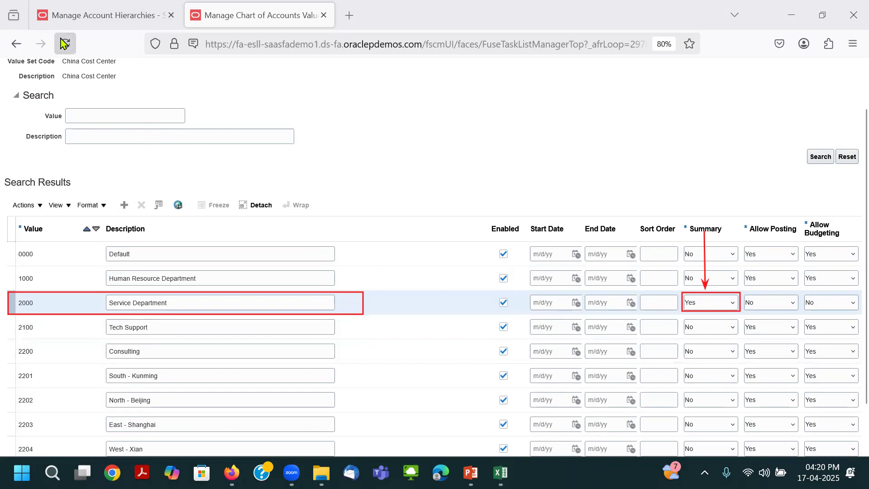
Return to the account hierarchy, clear the red annotations, and select the question on booking journal entries against the parent value in Excel.
{"action": "left_click", "coordinate": [104, 15]}
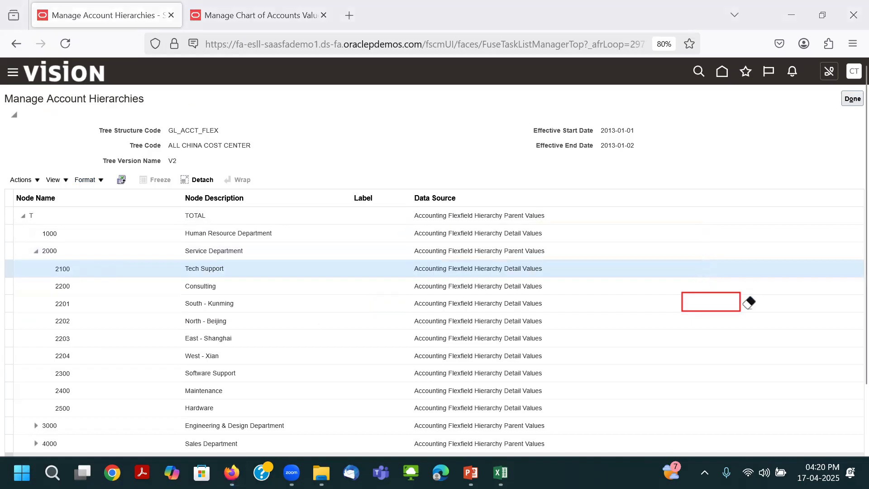
{"action": "left_click", "coordinate": [741, 301]}
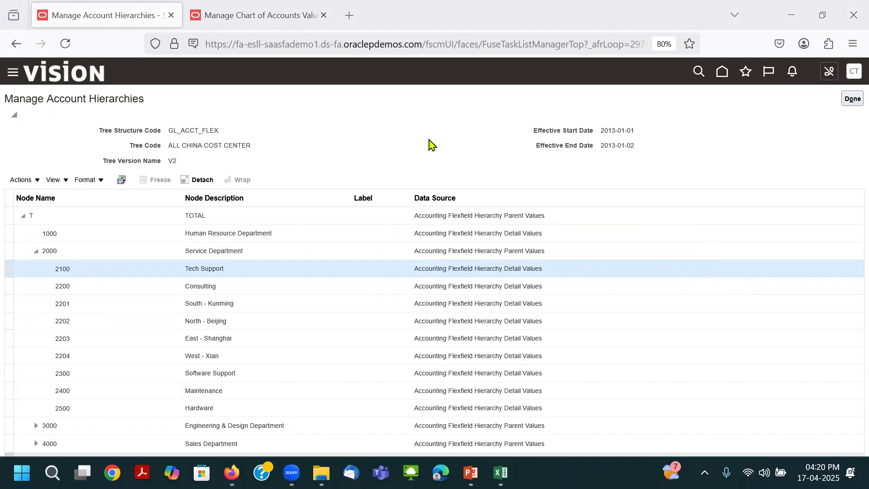
{"action": "key", "text": "alt+Tab"}
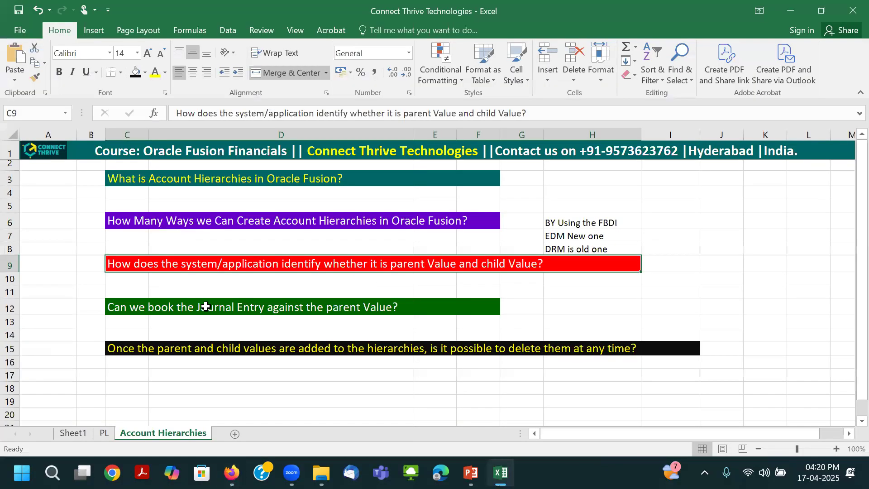
{"action": "left_click", "coordinate": [209, 306]}
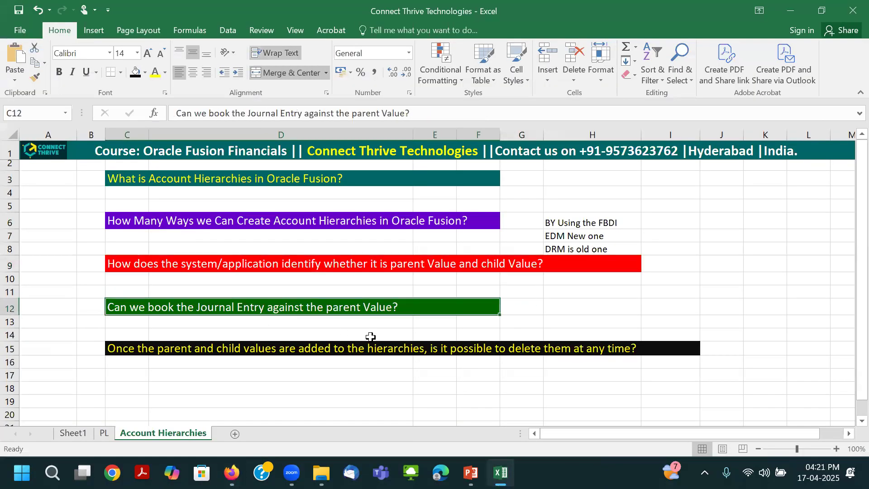
Switch to the Oracle Fusion browser window and locate Service Department 2000 in both the account hierarchy and the China Cost Center values.
{"action": "key", "text": "alt+Tab"}
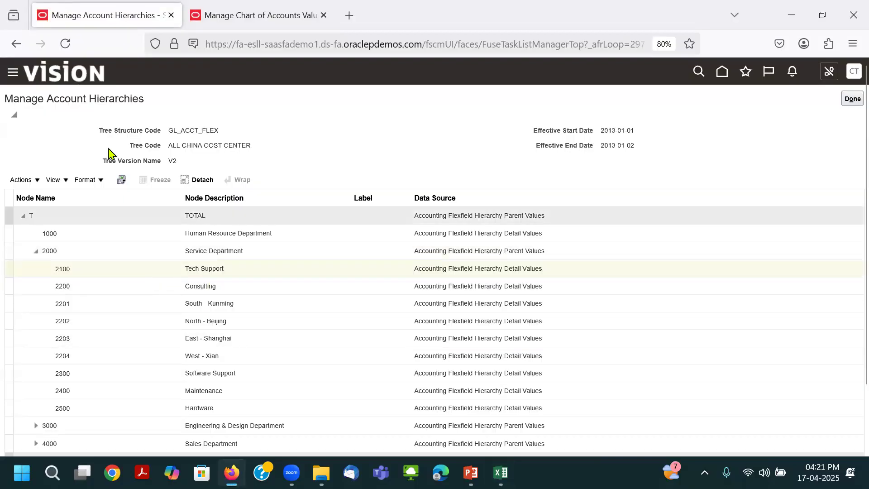
{"action": "left_click", "coordinate": [49, 251]}
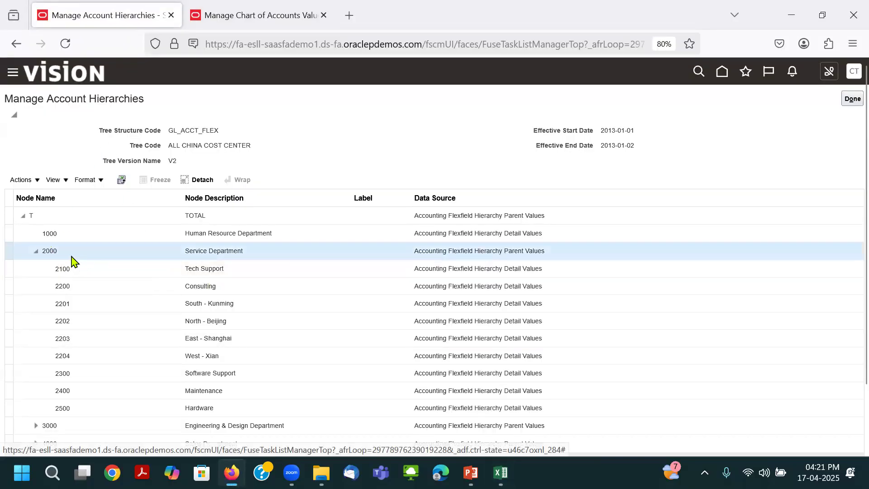
{"action": "left_click", "coordinate": [325, 112]}
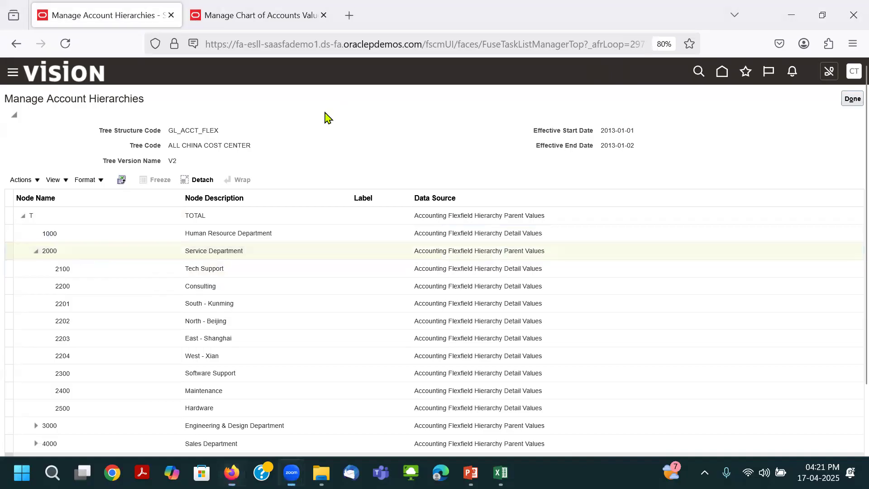
{"action": "left_click", "coordinate": [286, 18]}
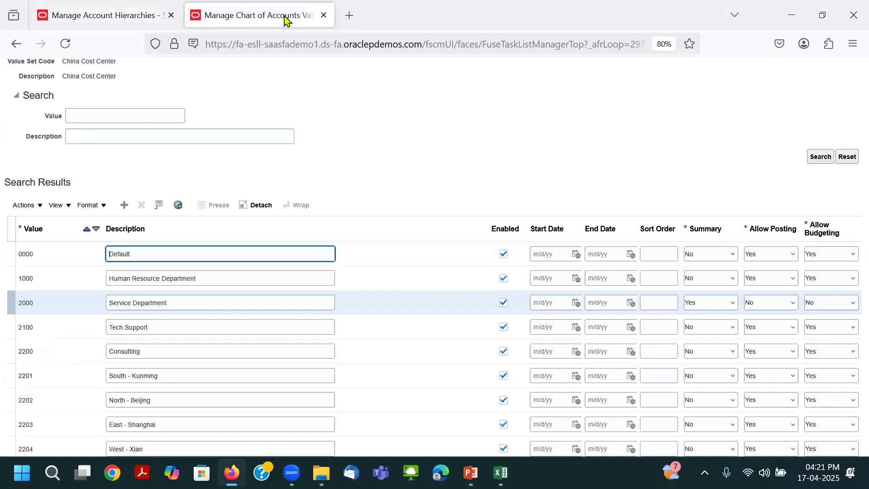
{"action": "left_click", "coordinate": [90, 307]}
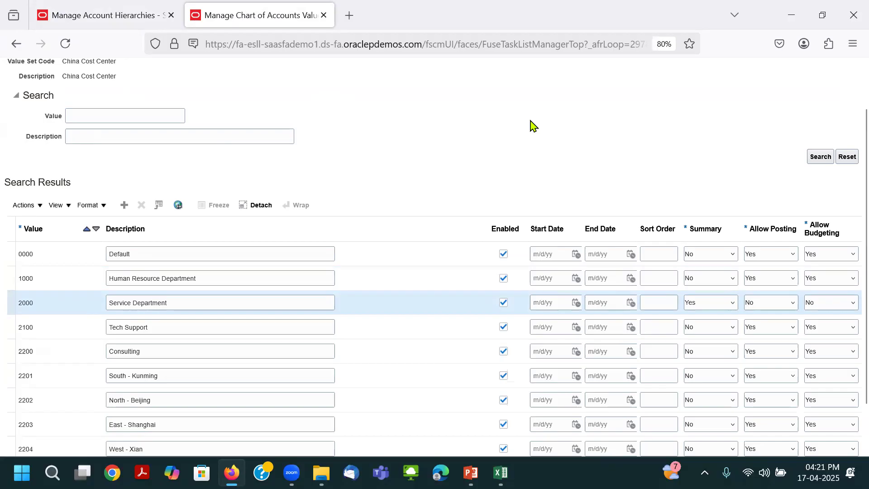
Circle value 2000 and its Summary, Allow Posting and Allow Budgeting settings in red, with lines down from the posting and budgeting headings.
{"action": "mouse_move", "coordinate": [730, 292]}
{"action": "left_mouse_down"}
{"action": "mouse_move", "coordinate": [686, 294]}
{"action": "mouse_move", "coordinate": [730, 312]}
{"action": "mouse_move", "coordinate": [733, 293]}
{"action": "left_mouse_up"}
{"action": "left_click_drag", "start_coordinate": [775, 230], "coordinate": [768, 297]}
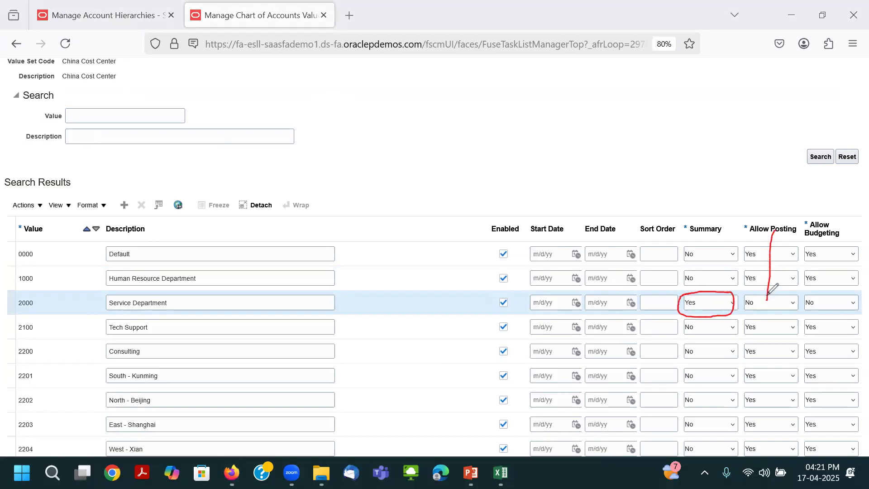
{"action": "left_click_drag", "start_coordinate": [828, 237], "coordinate": [827, 292]}
{"action": "mouse_move", "coordinate": [766, 293]}
{"action": "left_mouse_down"}
{"action": "mouse_move", "coordinate": [744, 304]}
{"action": "mouse_move", "coordinate": [792, 308]}
{"action": "mouse_move", "coordinate": [798, 294]}
{"action": "mouse_move", "coordinate": [772, 292]}
{"action": "left_mouse_up"}
{"action": "mouse_move", "coordinate": [829, 294]}
{"action": "left_mouse_down"}
{"action": "mouse_move", "coordinate": [805, 296]}
{"action": "mouse_move", "coordinate": [851, 313]}
{"action": "mouse_move", "coordinate": [846, 291]}
{"action": "left_mouse_up"}
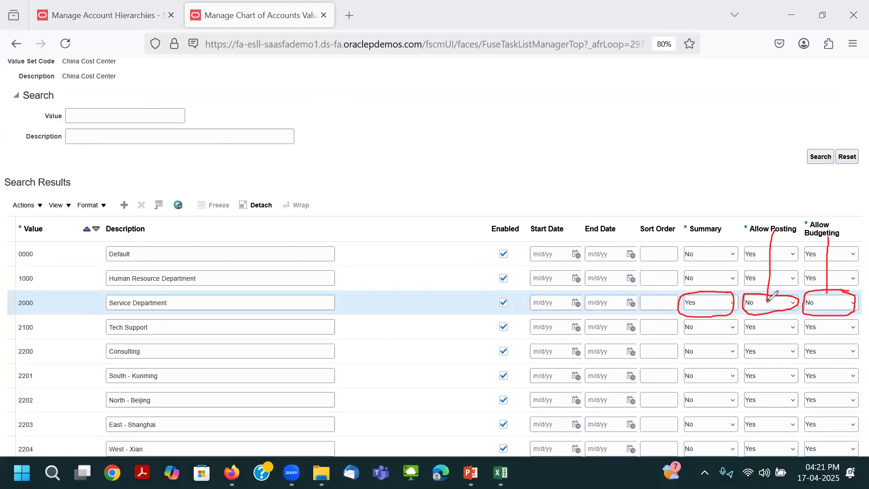
{"action": "mouse_move", "coordinate": [198, 294]}
{"action": "left_mouse_down"}
{"action": "mouse_move", "coordinate": [34, 291]}
{"action": "mouse_move", "coordinate": [24, 314]}
{"action": "left_mouse_up"}
{"action": "left_click_drag", "start_coordinate": [189, 316], "coordinate": [192, 293]}
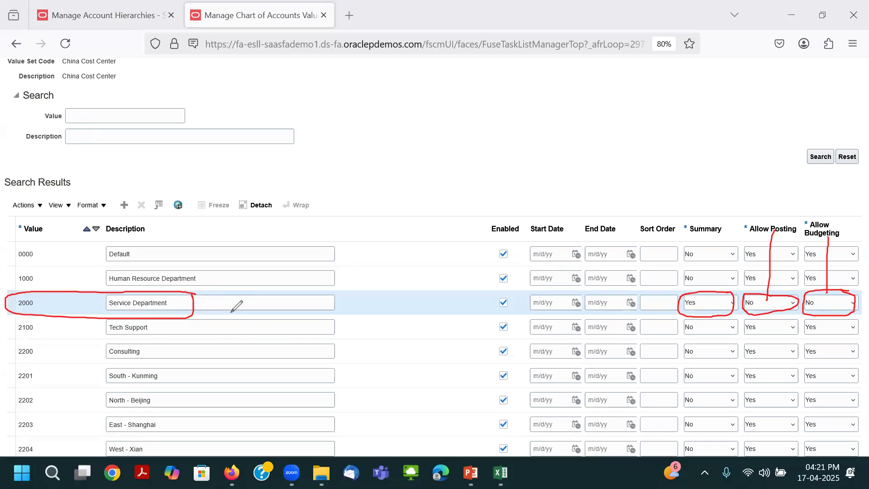
{"action": "mouse_move", "coordinate": [132, 278]}
{"action": "left_mouse_down"}
{"action": "mouse_move", "coordinate": [710, 308]}
{"action": "mouse_move", "coordinate": [816, 279]}
{"action": "mouse_move", "coordinate": [769, 259]}
{"action": "left_mouse_up"}
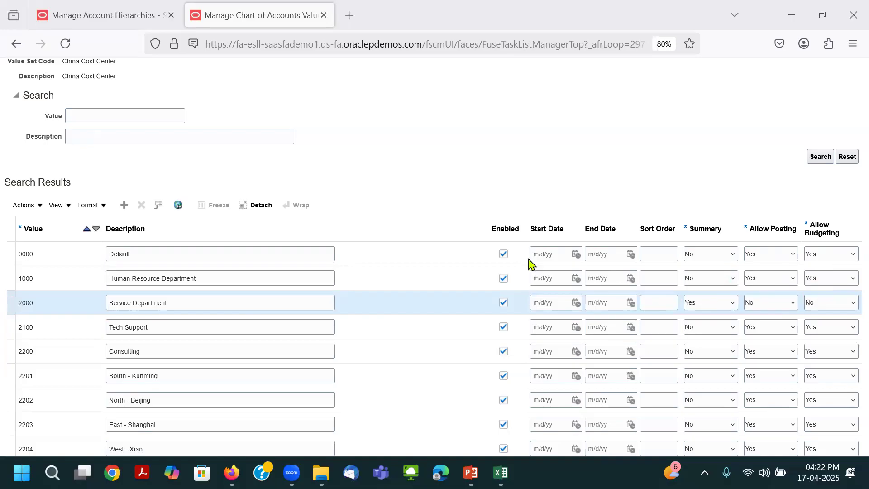
Switch to the Excel workbook and select the question on deleting parent and child values once they are added to hierarchies.
{"action": "key", "text": "alt+Tab"}
{"action": "key", "text": "Tab"}
{"action": "key", "text": "Tab"}
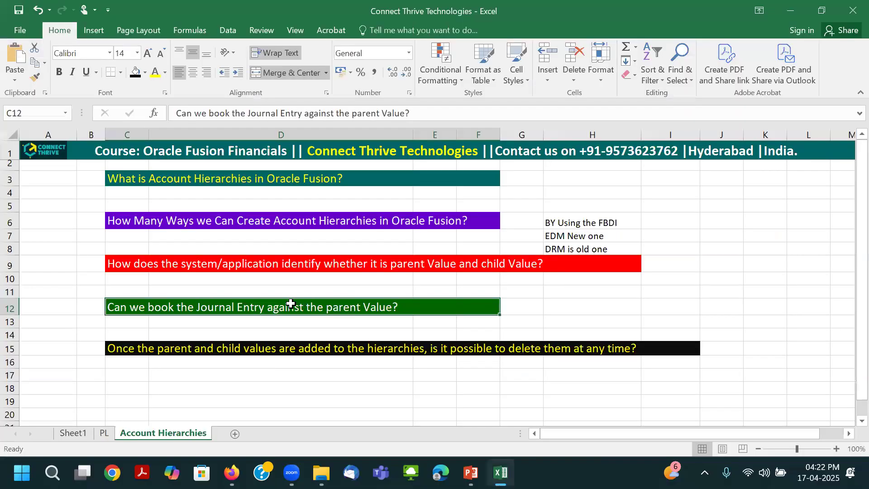
{"action": "left_click", "coordinate": [214, 332]}
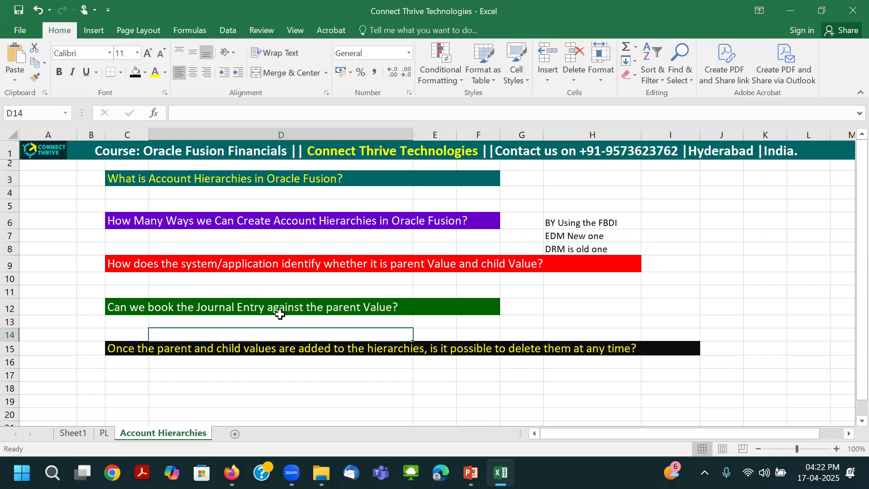
{"action": "left_click", "coordinate": [186, 350]}
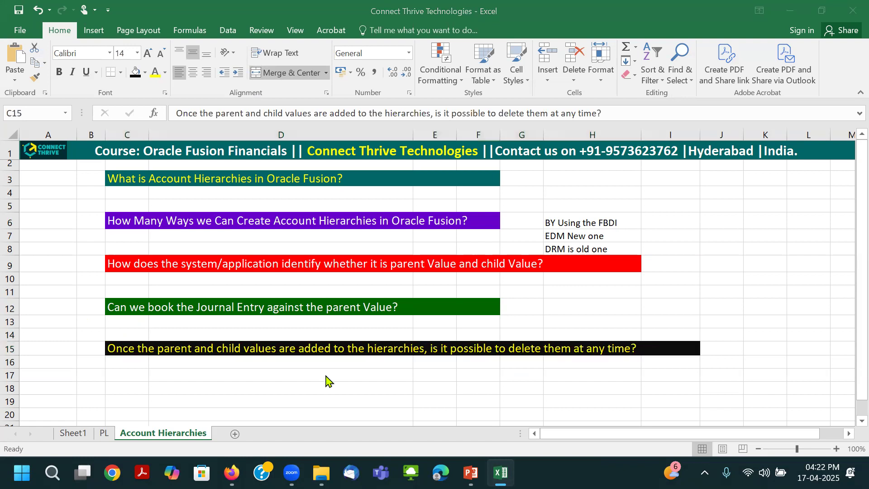
Switch to the ALL CHINA COST CENTER V2 hierarchy in the browser and select child node 2500, Hardware.
{"action": "key", "text": "alt+Tab"}
{"action": "key", "text": "Tab"}
{"action": "left_click", "coordinate": [90, 20]}
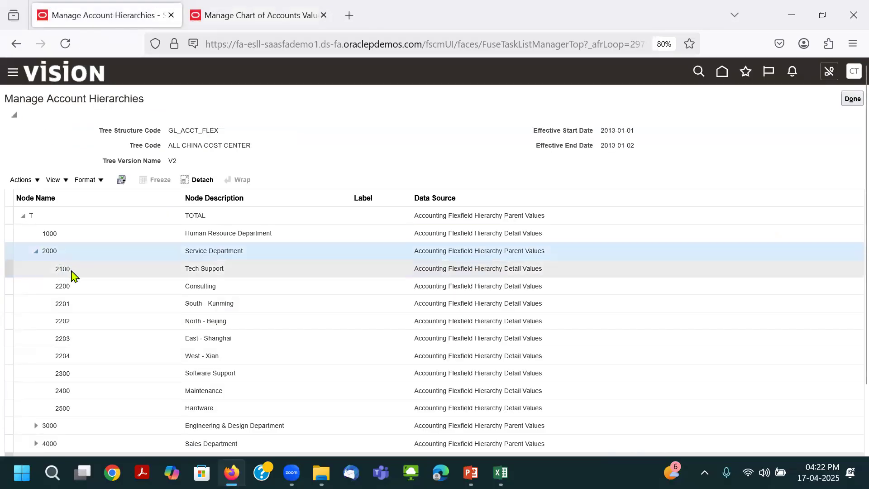
{"action": "left_click", "coordinate": [97, 413]}
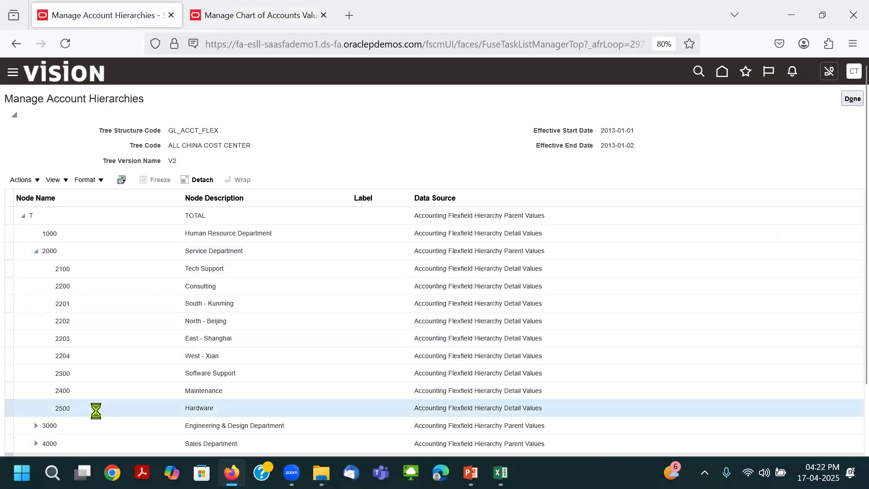
Close the hierarchy view, open All China Cost Center version V2 for updating as a draft, and expand its TOTAL node under Specify Nodes.
{"action": "left_click", "coordinate": [852, 99]}
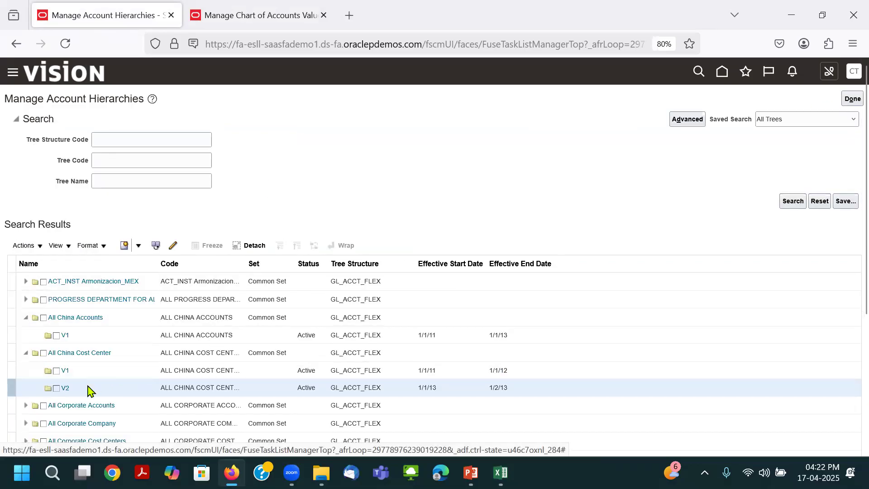
{"action": "left_click", "coordinate": [65, 389]}
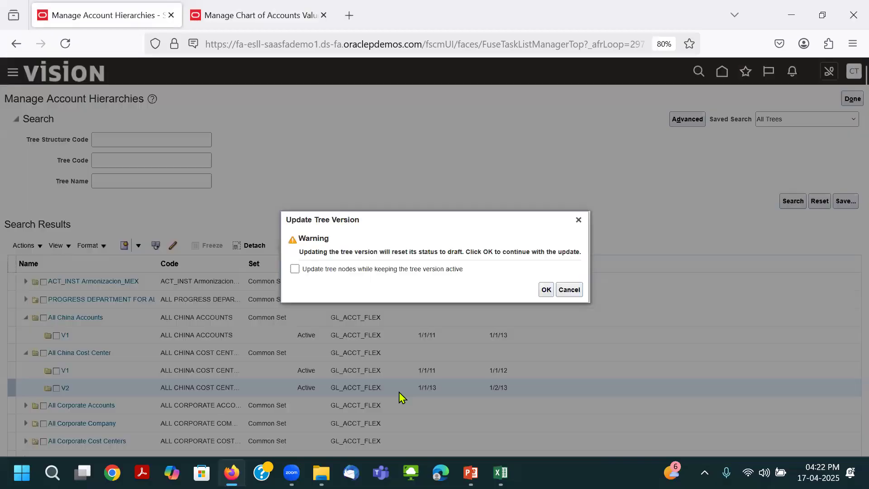
{"action": "left_click", "coordinate": [546, 289]}
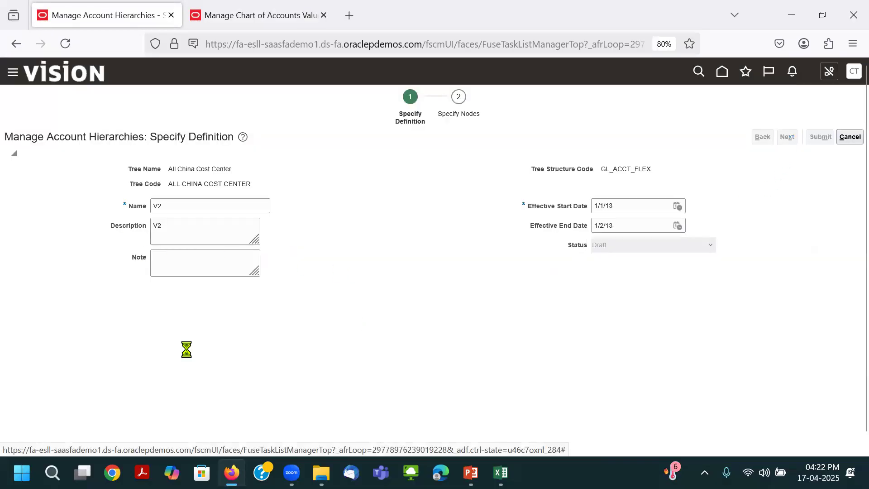
{"action": "left_click", "coordinate": [23, 261]}
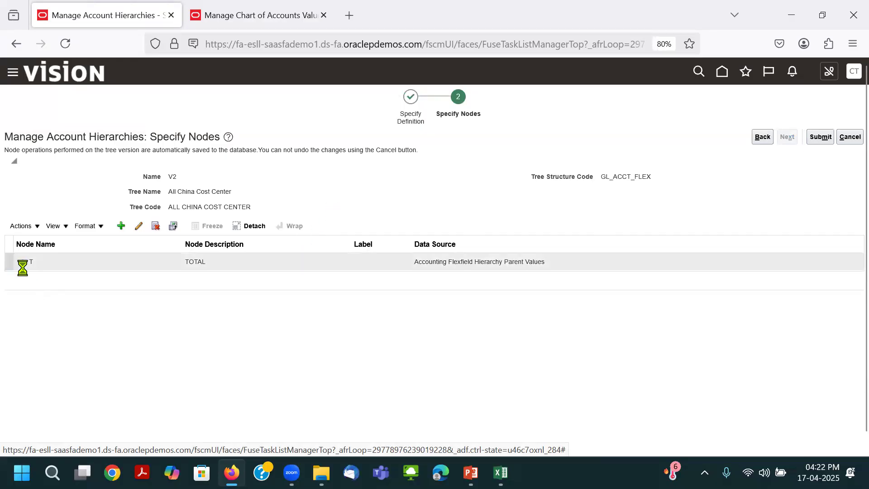
Expand parent node 2000, start removing child node 2204, West - Xian, and enable Remove node and children.
{"action": "left_click", "coordinate": [36, 297]}
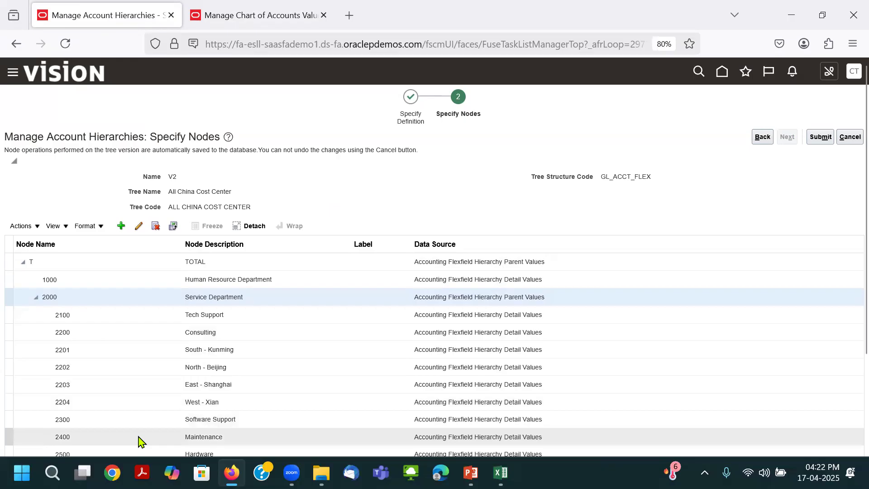
{"action": "left_click", "coordinate": [136, 401]}
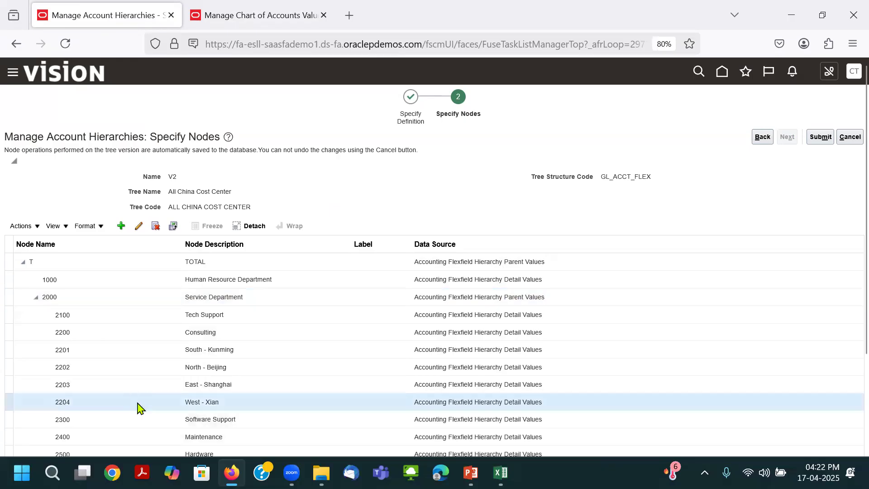
{"action": "left_click", "coordinate": [157, 226]}
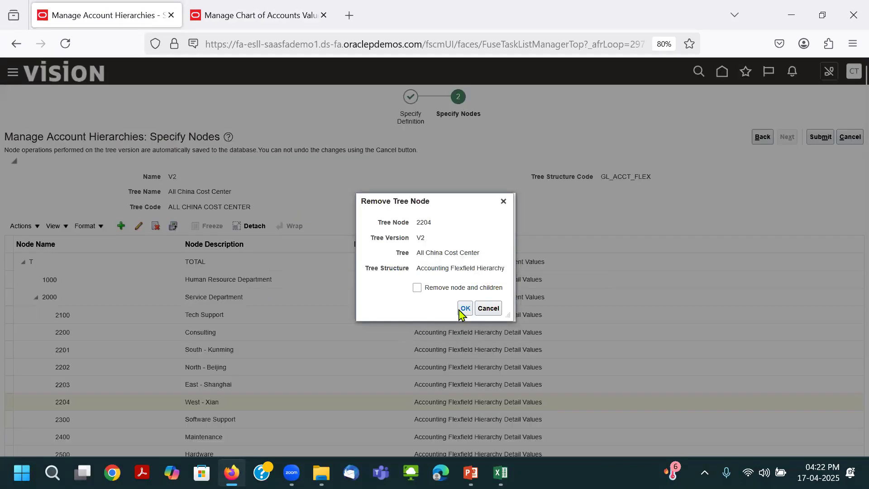
{"action": "left_click", "coordinate": [436, 289]}
Circle the Remove node and children option and nodes 2000 and 2204 in red, link the two nodes with an arrow, and clear the markings.
{"action": "mouse_move", "coordinate": [416, 281]}
{"action": "left_mouse_down"}
{"action": "mouse_move", "coordinate": [405, 301]}
{"action": "mouse_move", "coordinate": [419, 280]}
{"action": "mouse_move", "coordinate": [400, 286]}
{"action": "left_mouse_up"}
{"action": "mouse_move", "coordinate": [72, 284]}
{"action": "left_mouse_down"}
{"action": "mouse_move", "coordinate": [18, 285]}
{"action": "mouse_move", "coordinate": [83, 297]}
{"action": "mouse_move", "coordinate": [67, 288]}
{"action": "left_mouse_up"}
{"action": "mouse_move", "coordinate": [67, 396]}
{"action": "left_mouse_down"}
{"action": "mouse_move", "coordinate": [32, 404]}
{"action": "mouse_move", "coordinate": [72, 396]}
{"action": "left_mouse_up"}
{"action": "left_click_drag", "start_coordinate": [67, 298], "coordinate": [90, 349]}
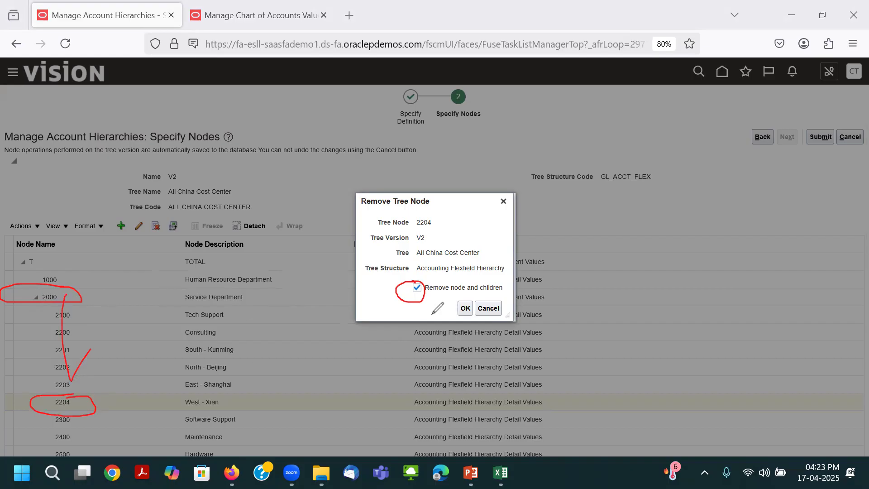
{"action": "left_click", "coordinate": [392, 248]}
{"action": "mouse_move", "coordinate": [402, 314]}
{"action": "left_mouse_down"}
{"action": "mouse_move", "coordinate": [99, 249]}
{"action": "mouse_move", "coordinate": [80, 406]}
{"action": "left_mouse_up"}
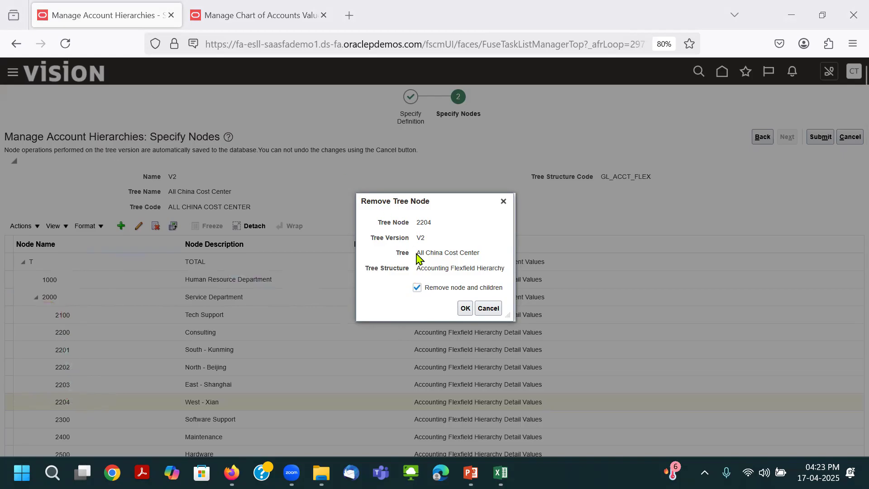
Disable Remove node and children and confirm the removal of node 2204 from version V2.
{"action": "left_click", "coordinate": [416, 288]}
{"action": "left_click", "coordinate": [465, 308]}
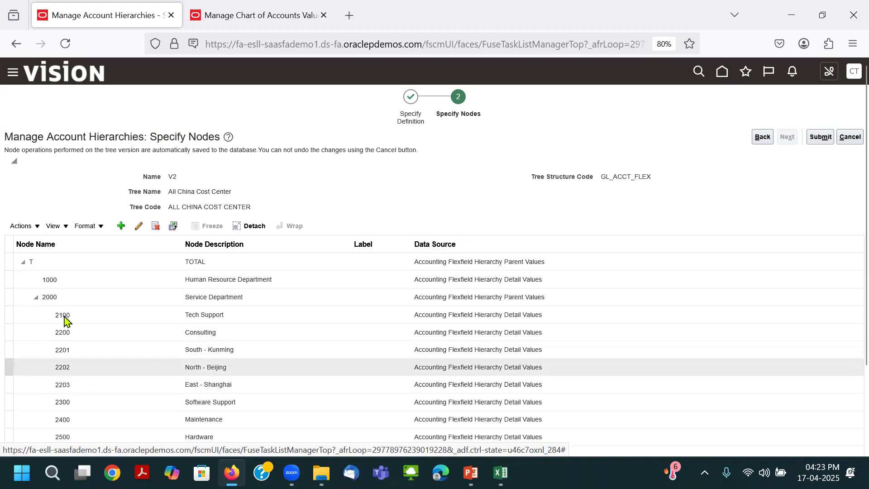
Start adding a tree node under parent 2000 and move detail value 2204 - West - Xian into the selected nodes.
{"action": "left_click", "coordinate": [49, 296]}
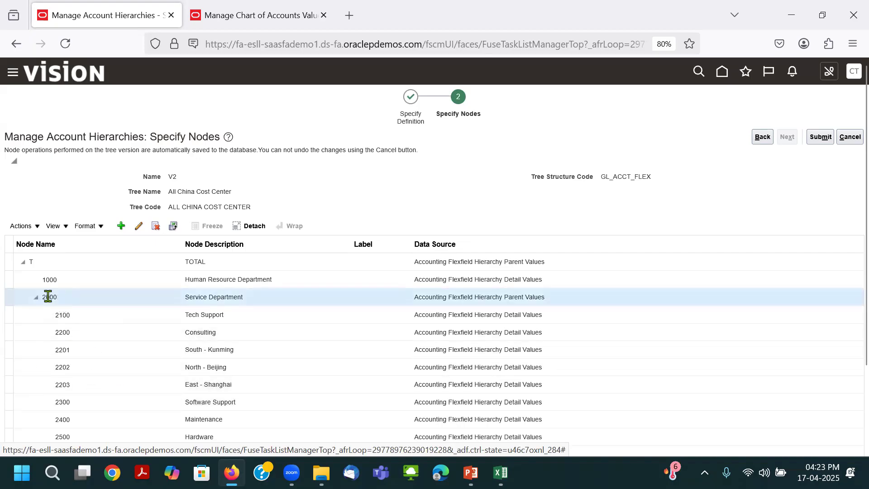
{"action": "left_click", "coordinate": [121, 226]}
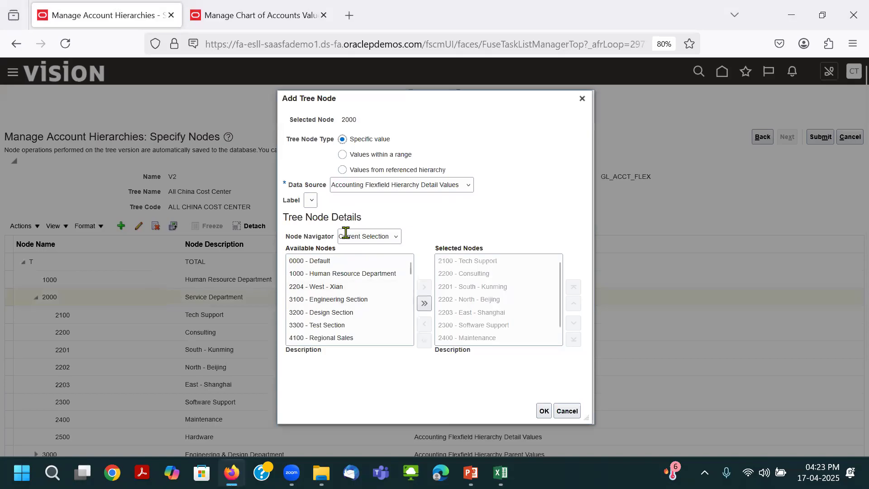
{"action": "left_click", "coordinate": [317, 286]}
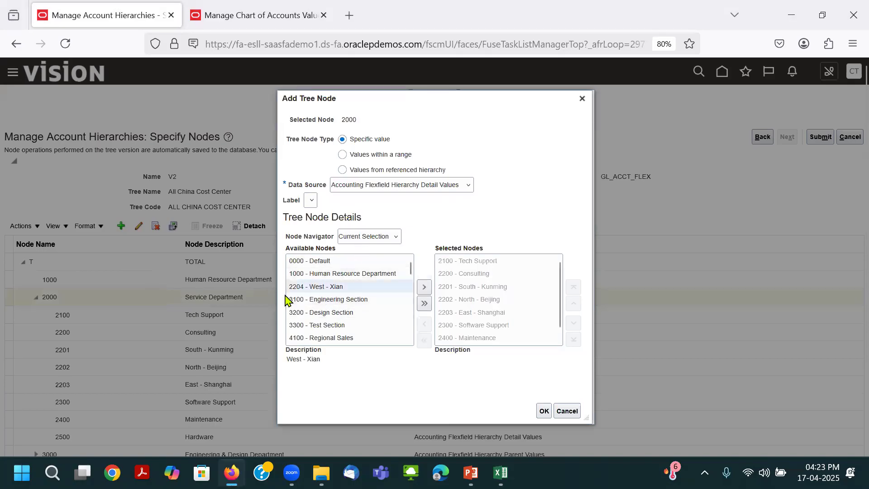
{"action": "left_click", "coordinate": [424, 286]}
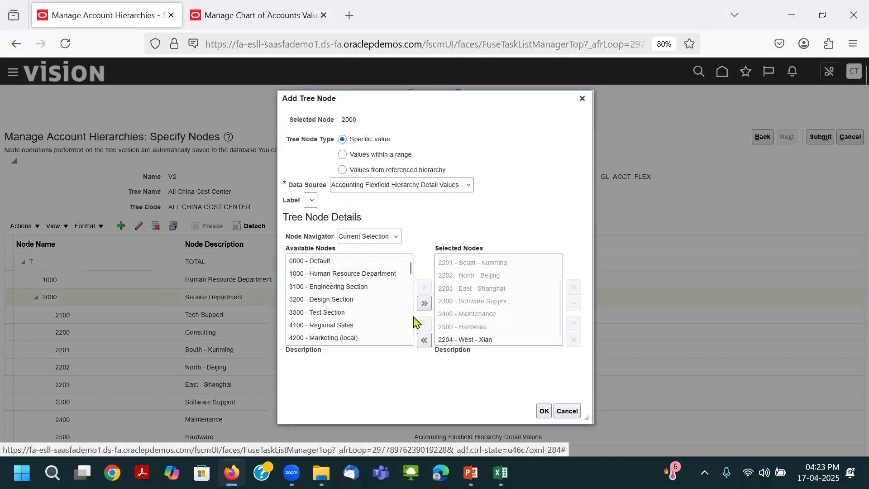
Reorder 2204 - West - Xian to sit between 2300 - Software Support and 2400 - Maintenance, and confirm the node addition.
{"action": "left_click", "coordinate": [493, 339]}
{"action": "left_click", "coordinate": [574, 303]}
{"action": "left_click", "coordinate": [573, 303]}
{"action": "left_click", "coordinate": [573, 303]}
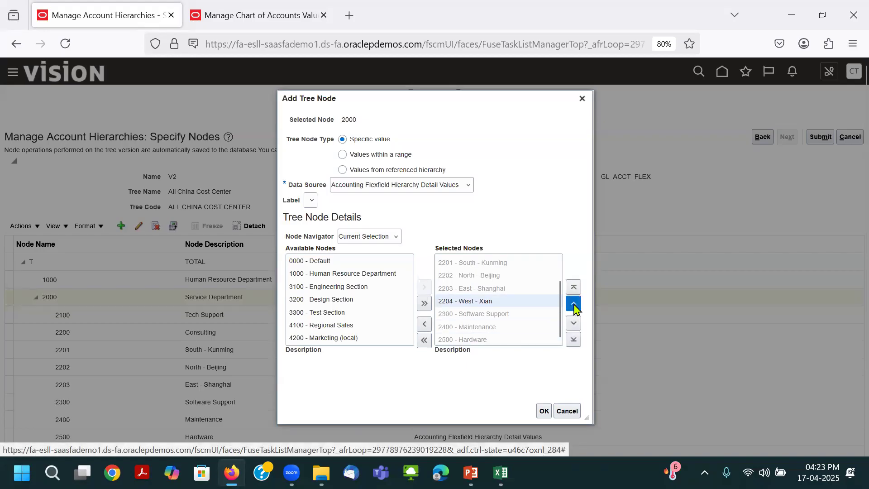
{"action": "left_click", "coordinate": [574, 303]}
{"action": "left_click", "coordinate": [573, 303]}
{"action": "left_click", "coordinate": [574, 323]}
{"action": "left_click", "coordinate": [574, 324]}
{"action": "left_click", "coordinate": [574, 323]}
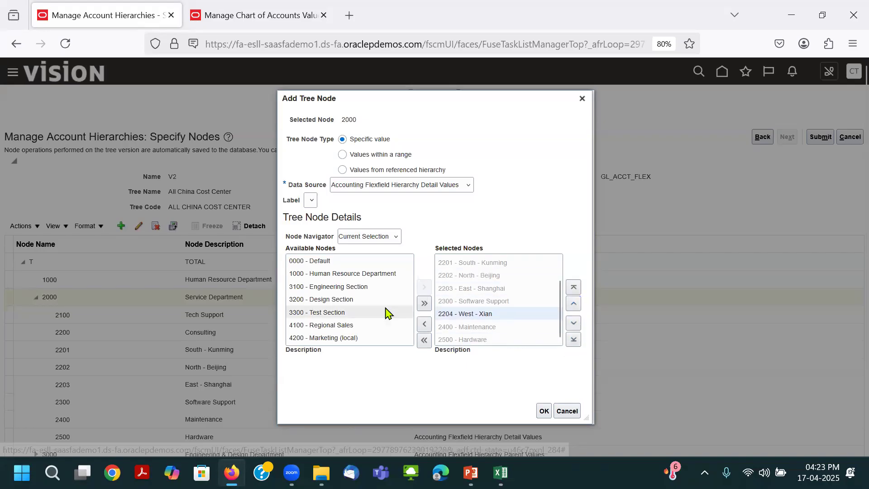
{"action": "left_click", "coordinate": [544, 411]}
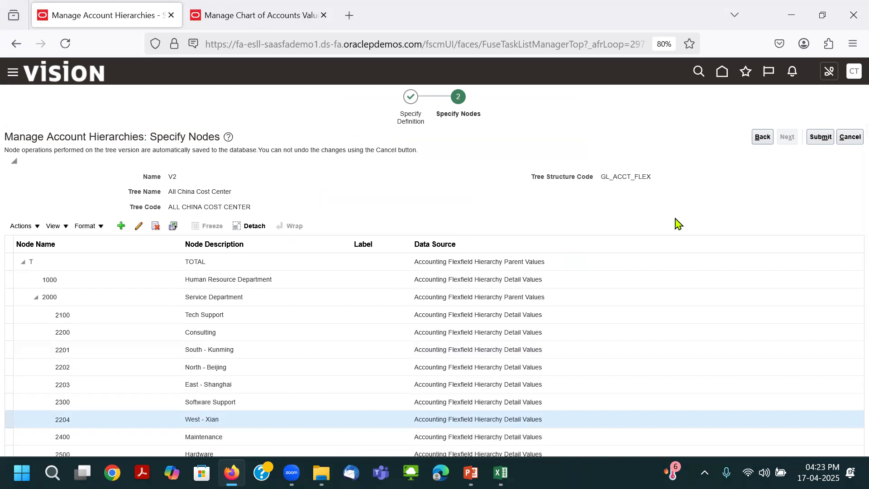
Select parent node 2000, leave the node editing of version V2 without submitting, and switch to the Excel workbook.
{"action": "left_click", "coordinate": [81, 296]}
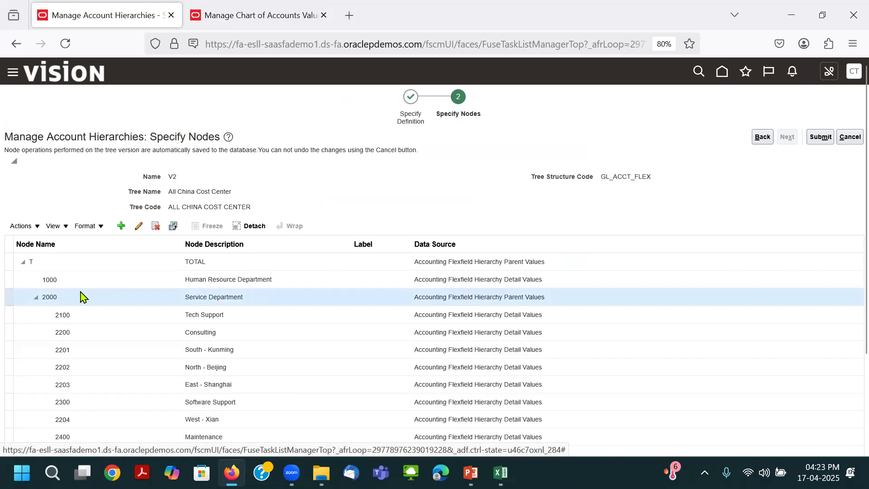
{"action": "left_click", "coordinate": [849, 139]}
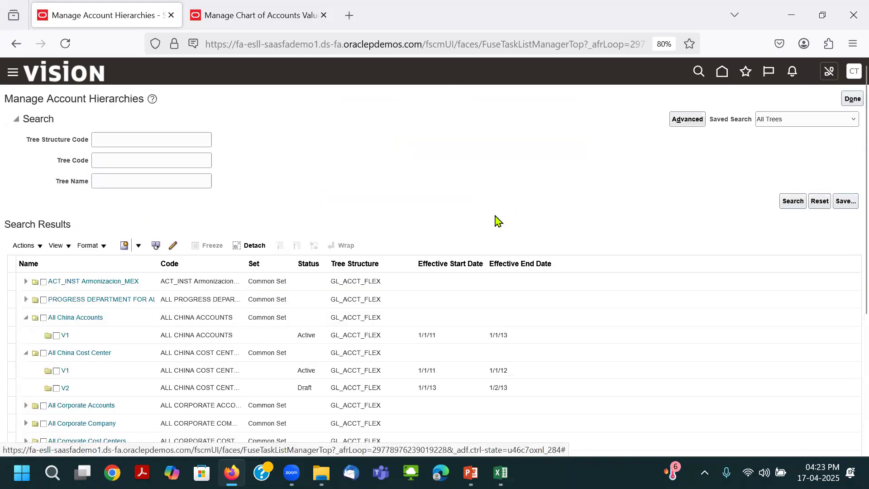
{"action": "key", "text": "alt+Tab"}
{"action": "key", "text": "Tab"}
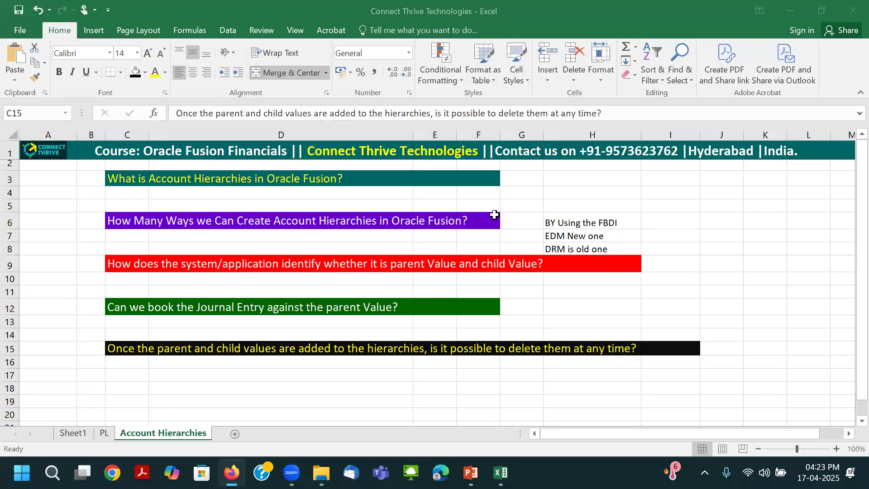
Review the five account hierarchy questions in rows 3 to 15 of the Account Hierarchies sheet.
{"action": "left_click", "coordinate": [454, 290]}
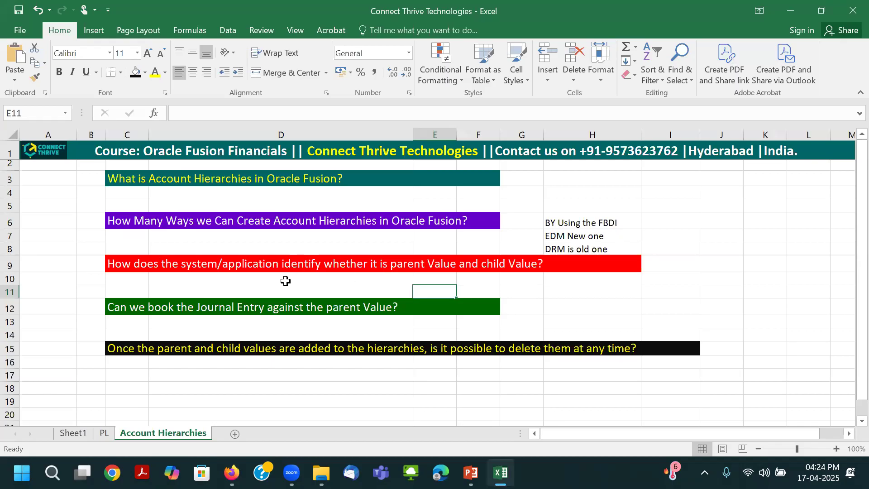
{"action": "left_click", "coordinate": [335, 290]}
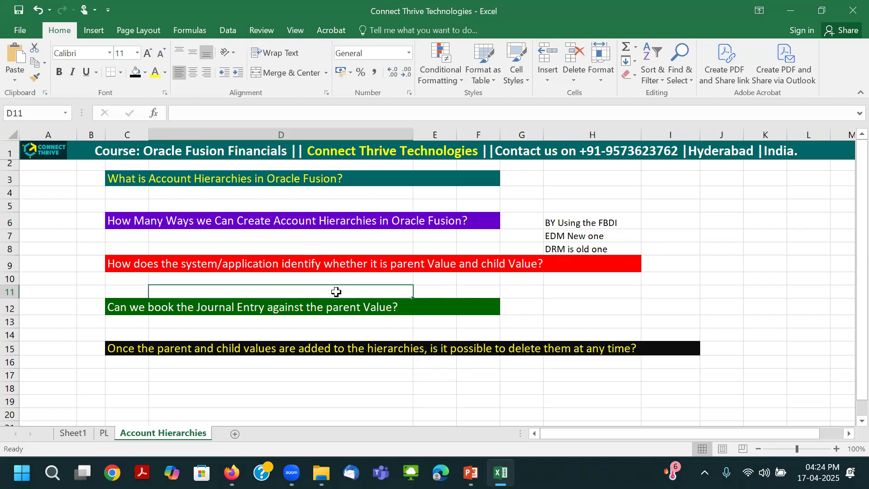
{"action": "left_click_drag", "start_coordinate": [301, 179], "coordinate": [326, 346]}
{"action": "left_click", "coordinate": [304, 247]}
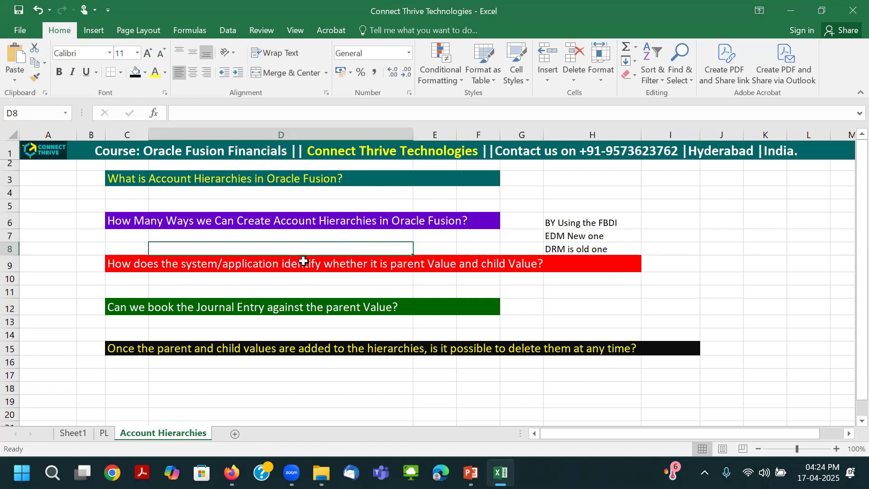
{"action": "left_click_drag", "start_coordinate": [260, 181], "coordinate": [299, 346]}
{"action": "left_click", "coordinate": [271, 235]}
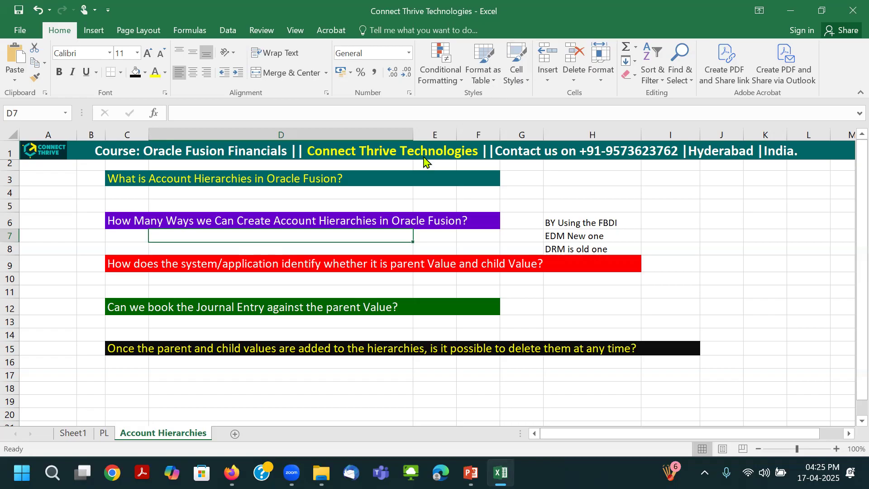
{"action": "key", "text": "alt+Tab"}
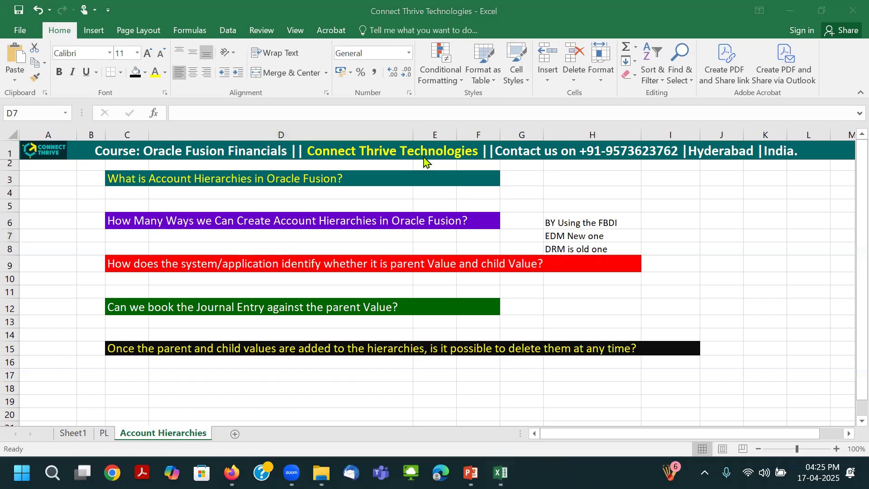